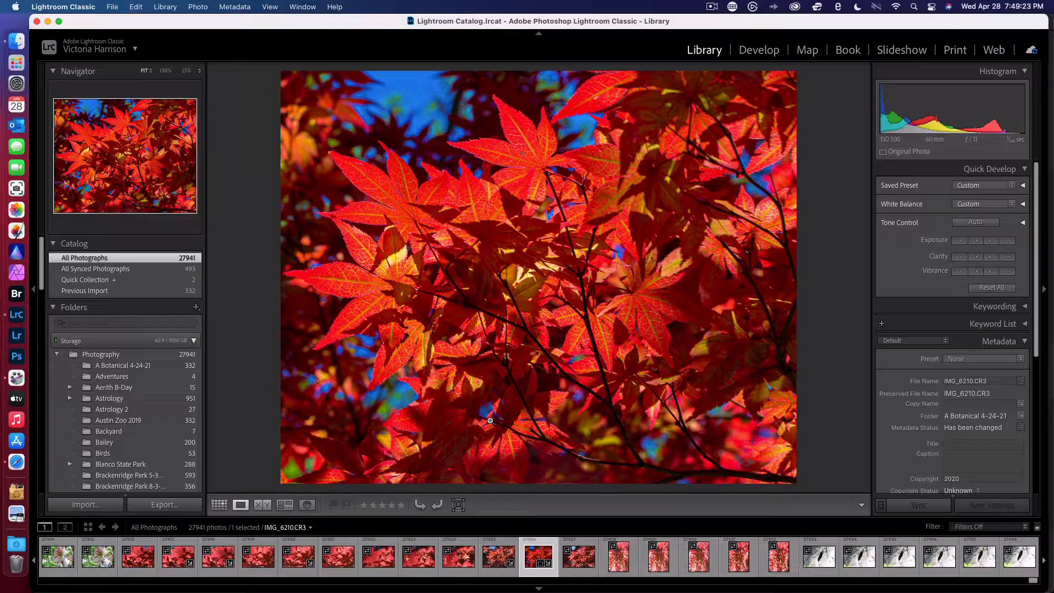
Switch to Stream Deck and open lightroom_classickeyboardshortcuts.pdf from the Downloads folder beside it.
key(ctrl+Up)
click(818, 306)
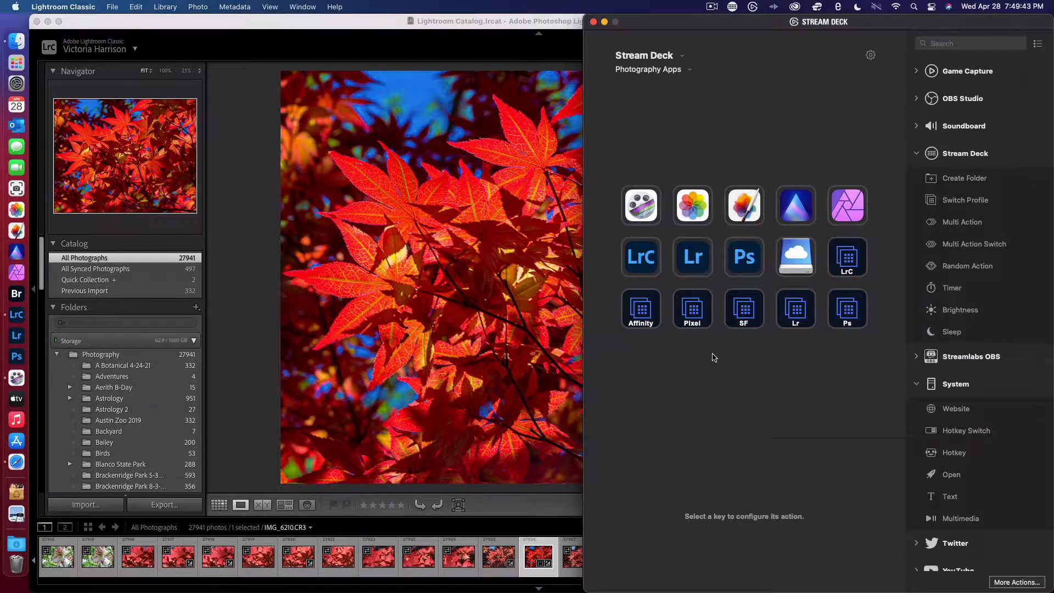
click(17, 545)
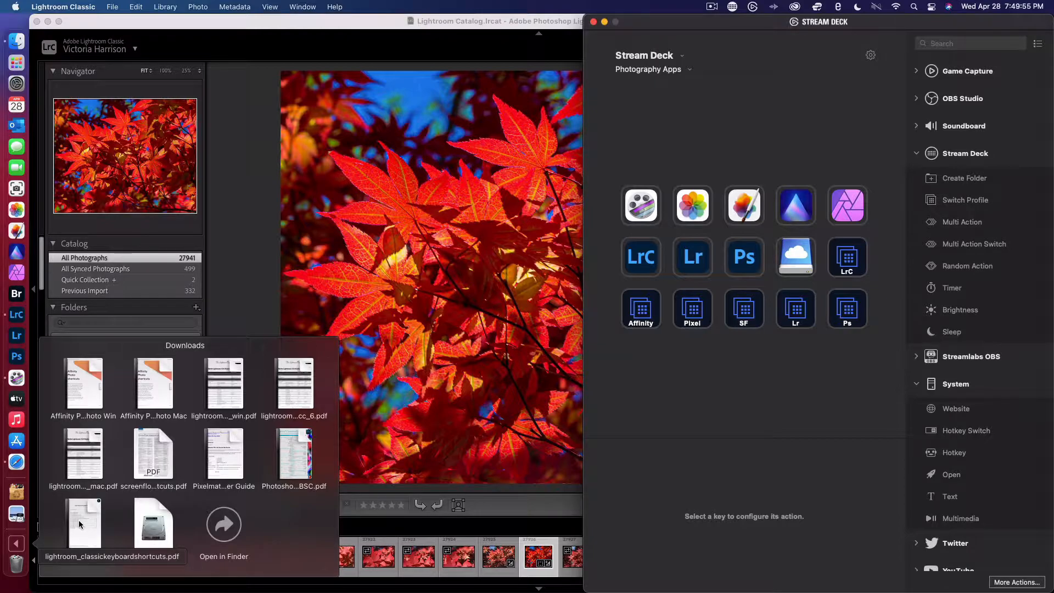
click(79, 524)
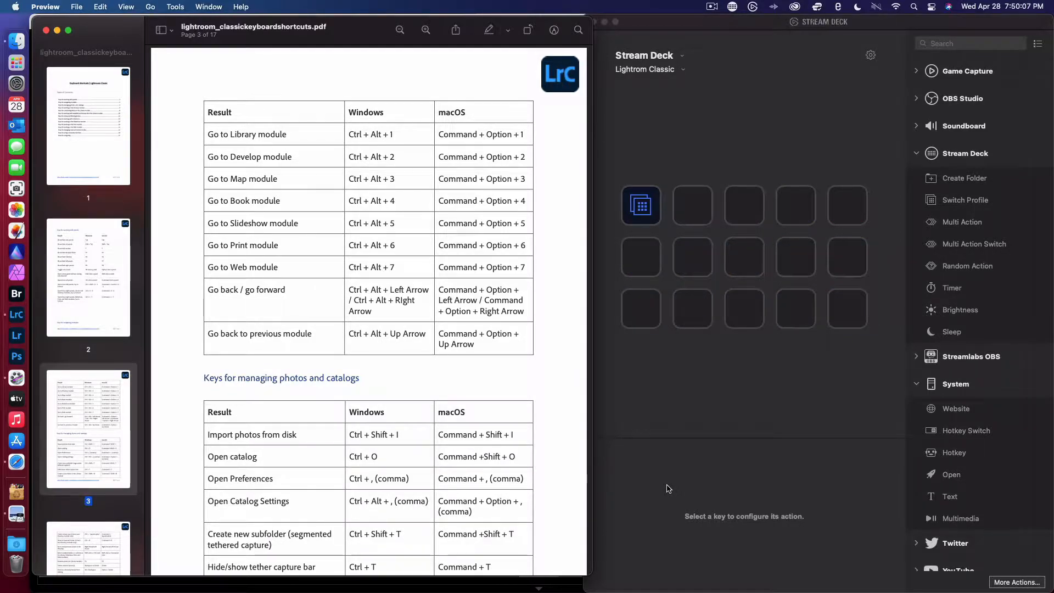
Inspect the Lightroom Classic profile's Switch Profile key and examine the PDF's shortcuts for working with panels and navigating modules.
click(645, 207)
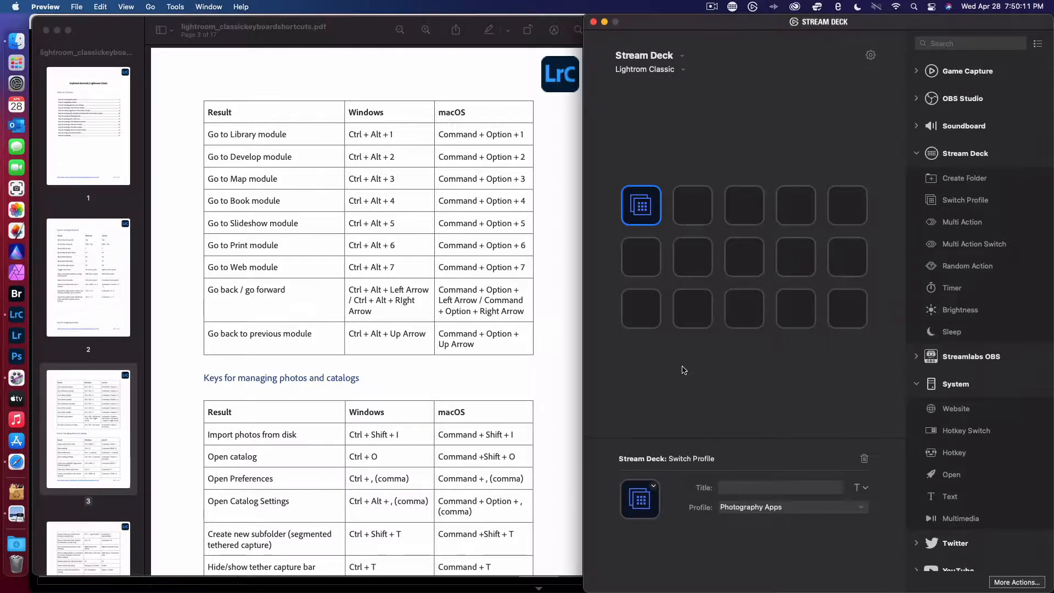
click(693, 217)
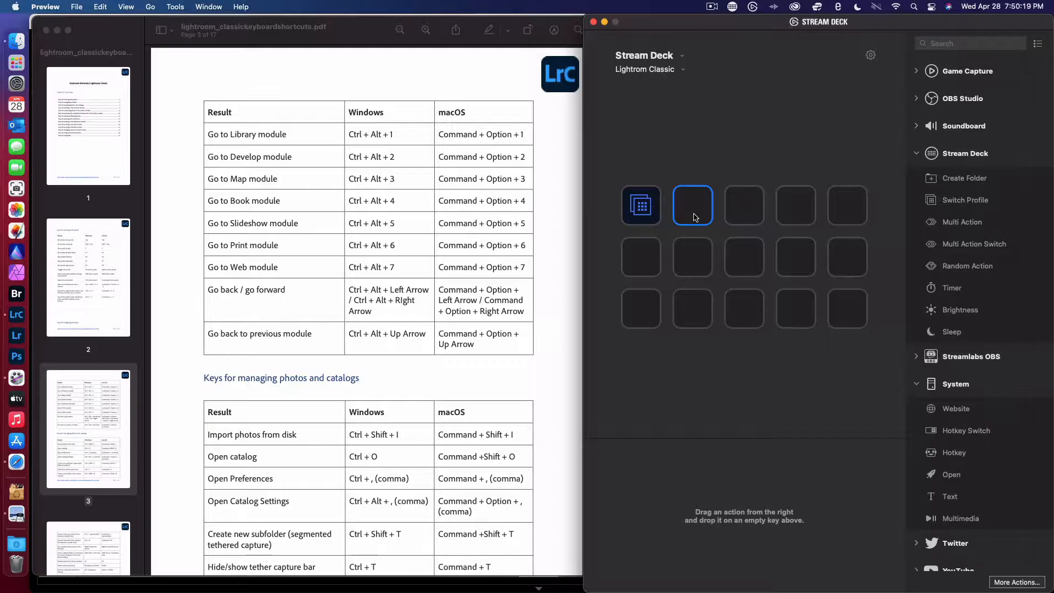
right_click(11, 520)
click(282, 475)
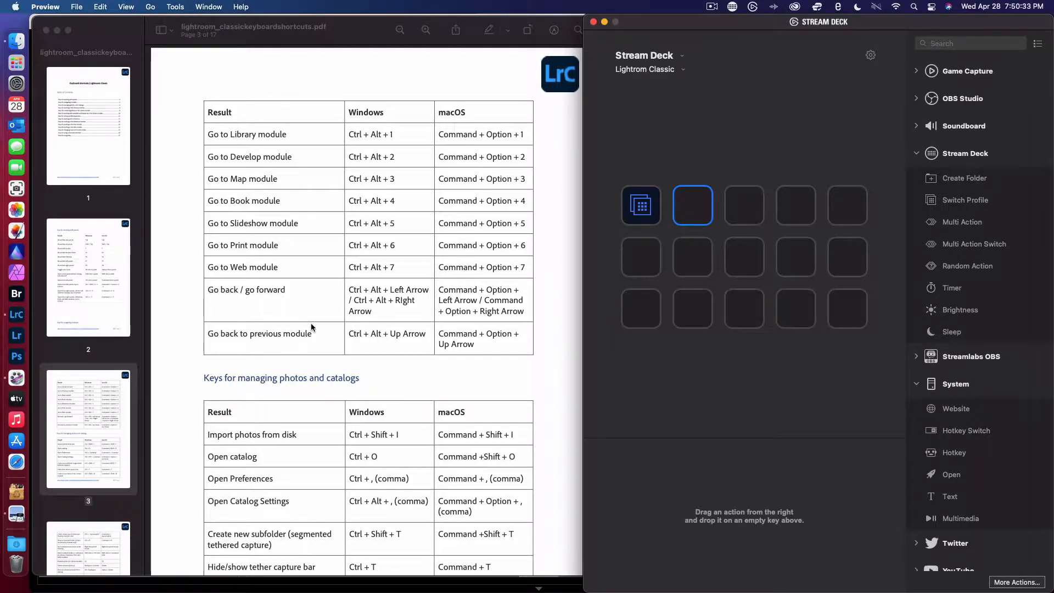
scroll(310, 323, up, 5)
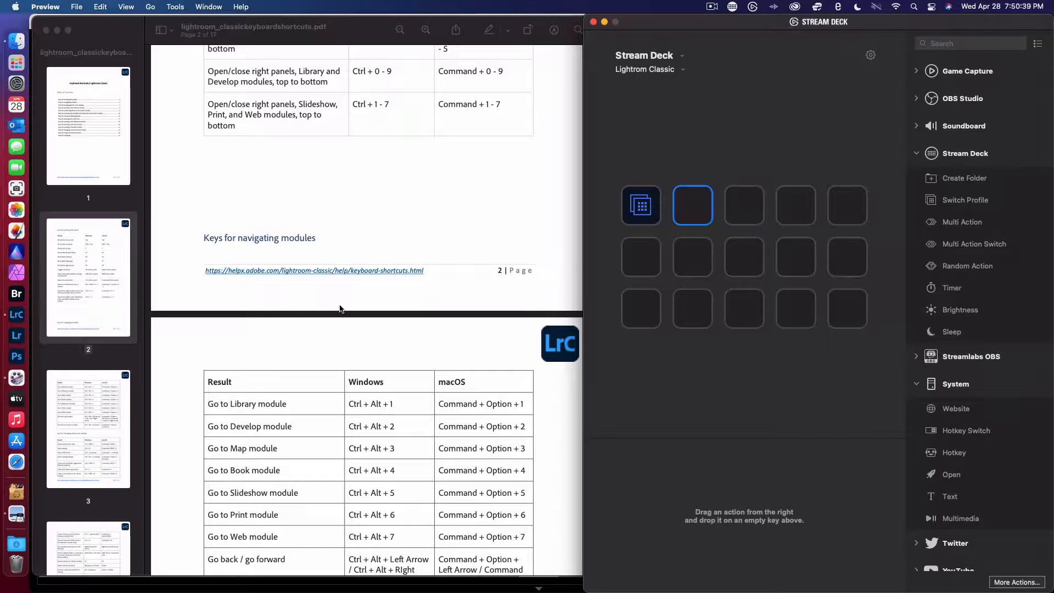
scroll(340, 309, down, 10)
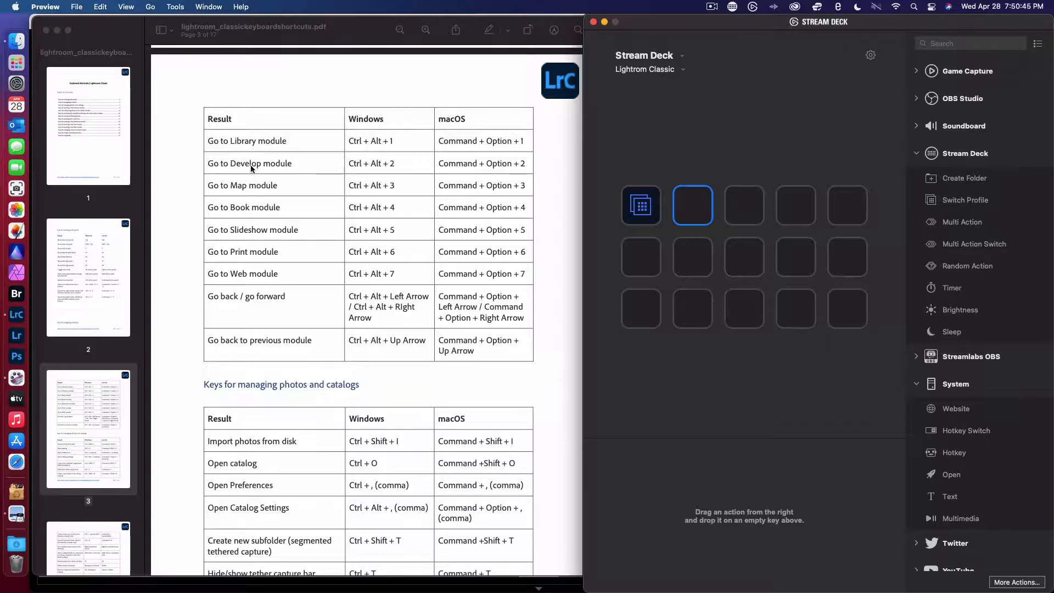
scroll(260, 157, up, 20)
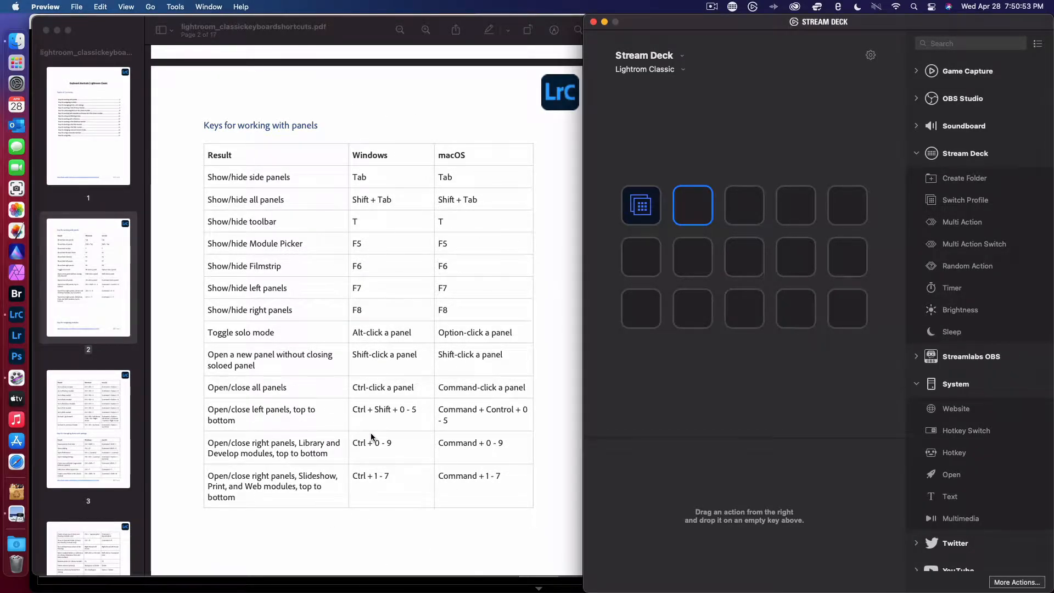
scroll(371, 437, down, 10)
scroll(371, 432, down, 1)
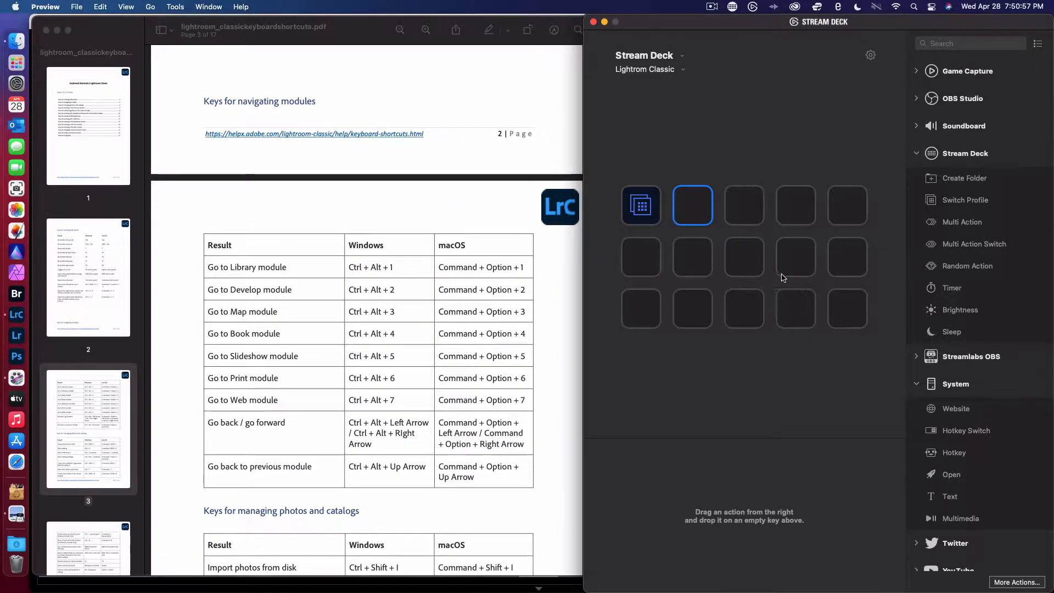
Try out a folder on the last key of the top row, view its contents, and delete it.
drag(944, 179, 846, 211)
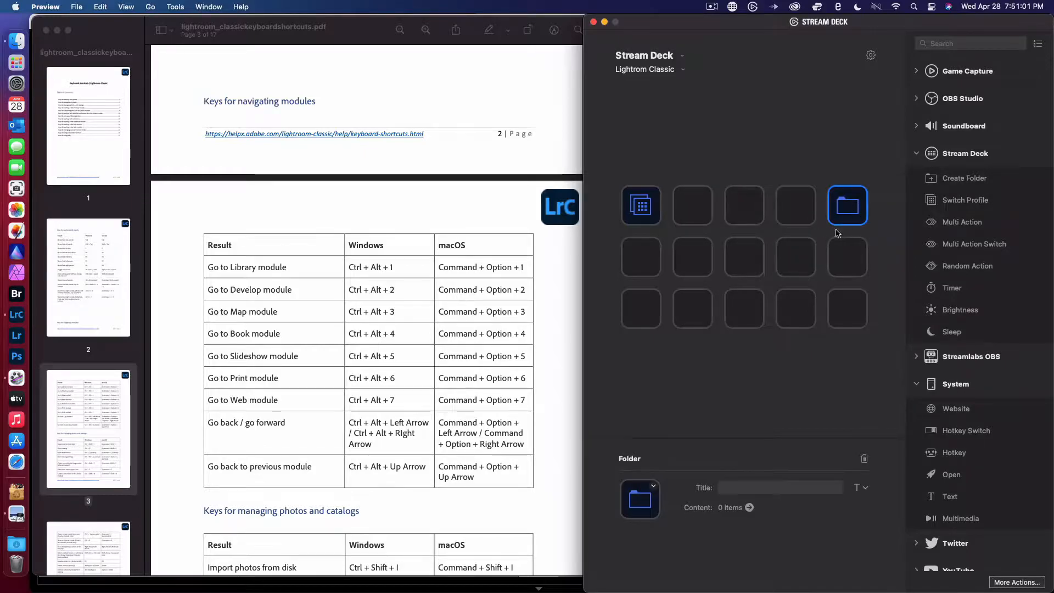
double_click(848, 208)
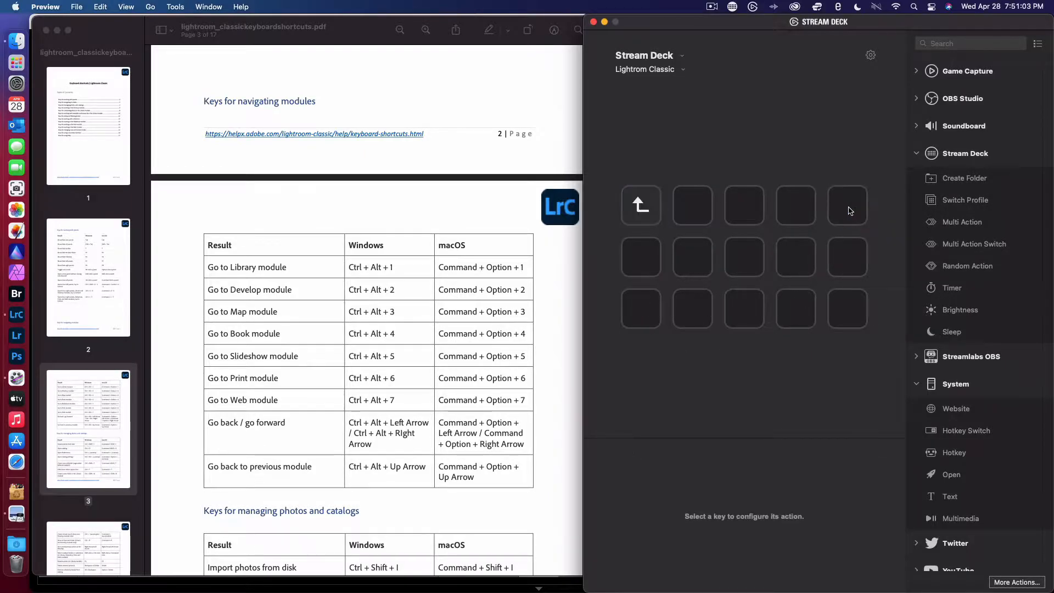
double_click(653, 212)
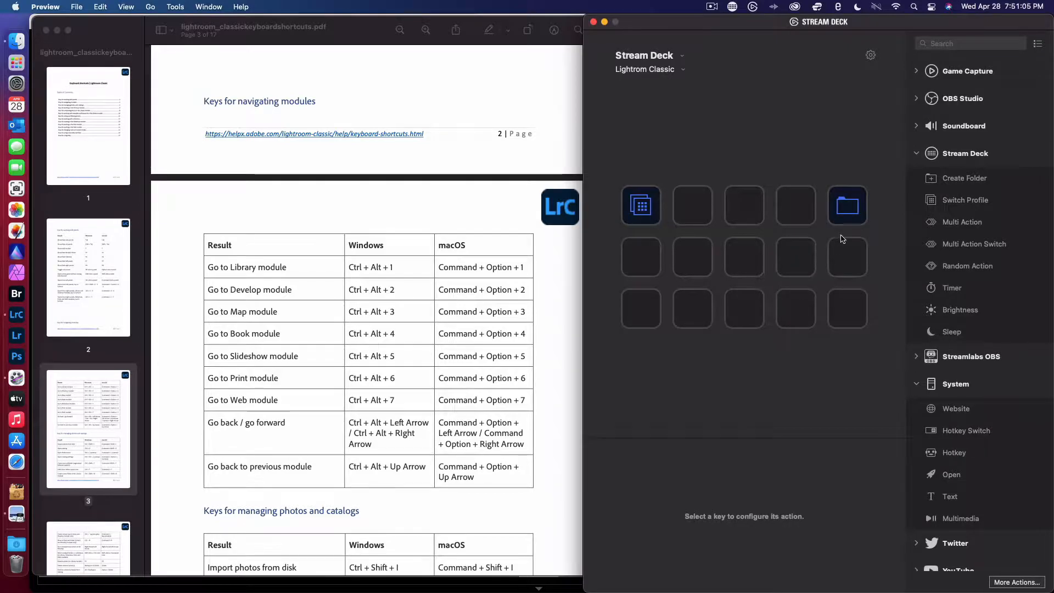
click(844, 212)
key(Delete)
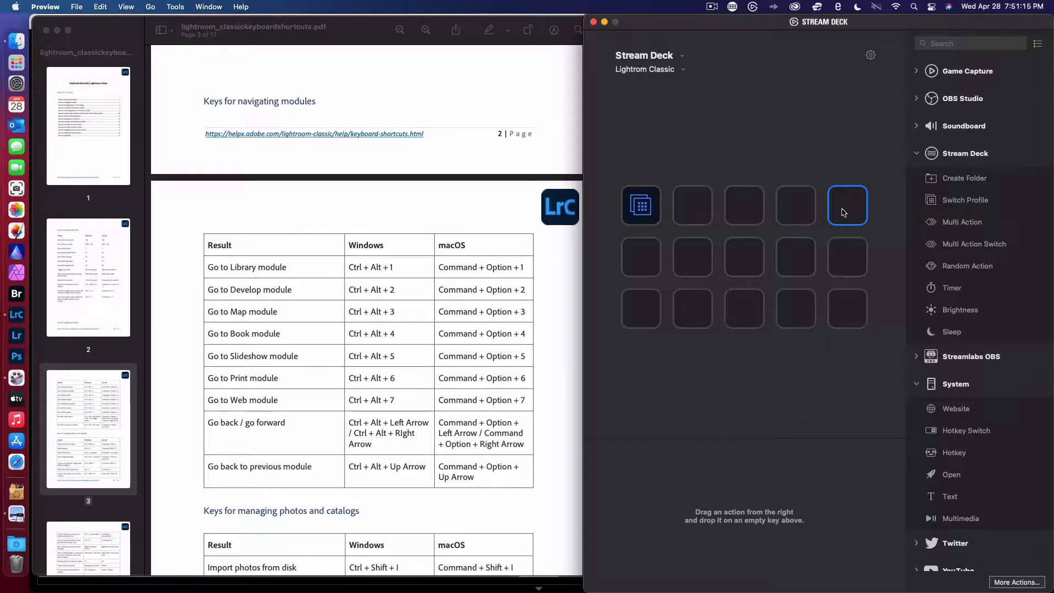
Add a Hotkey action beside the Switch Profile key, assigned to Option+Command+1 and titled Library.
scroll(933, 362, down, 4)
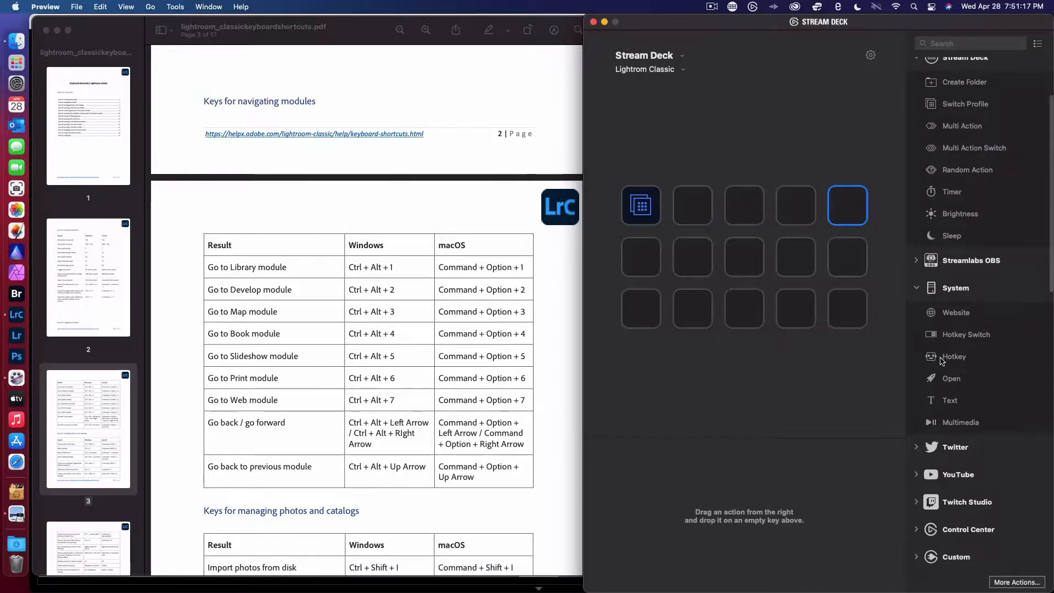
drag(943, 358, 692, 205)
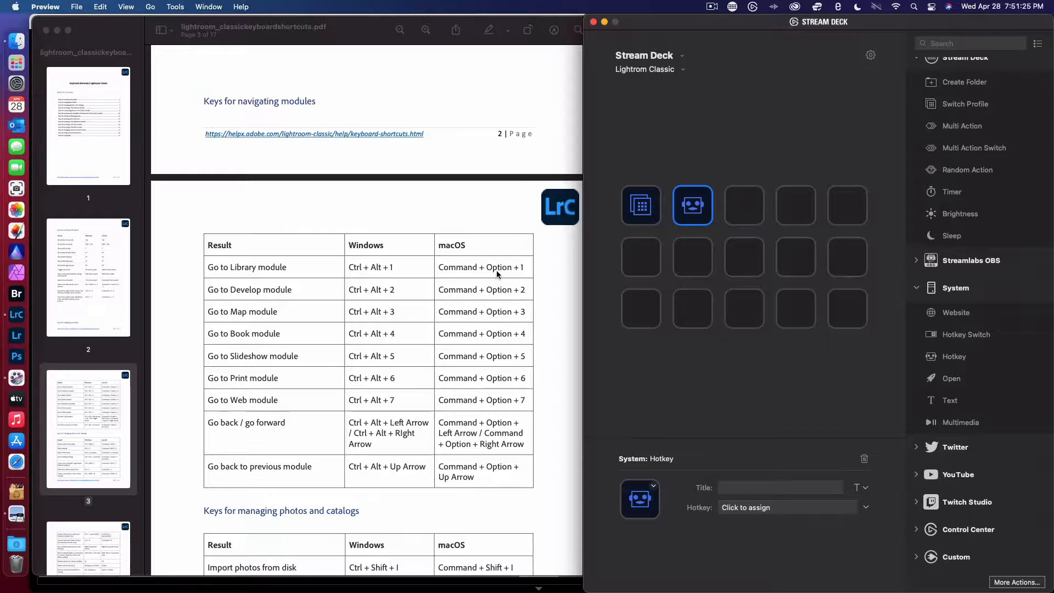
click(740, 508)
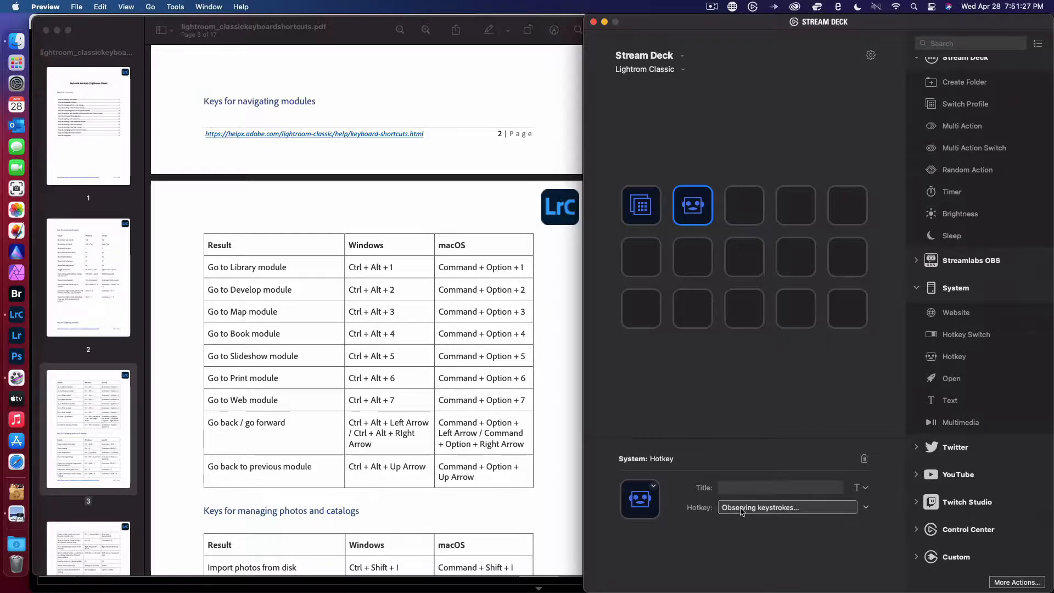
key(alt+super+1)
triple_click(742, 485)
key(BackSpace)
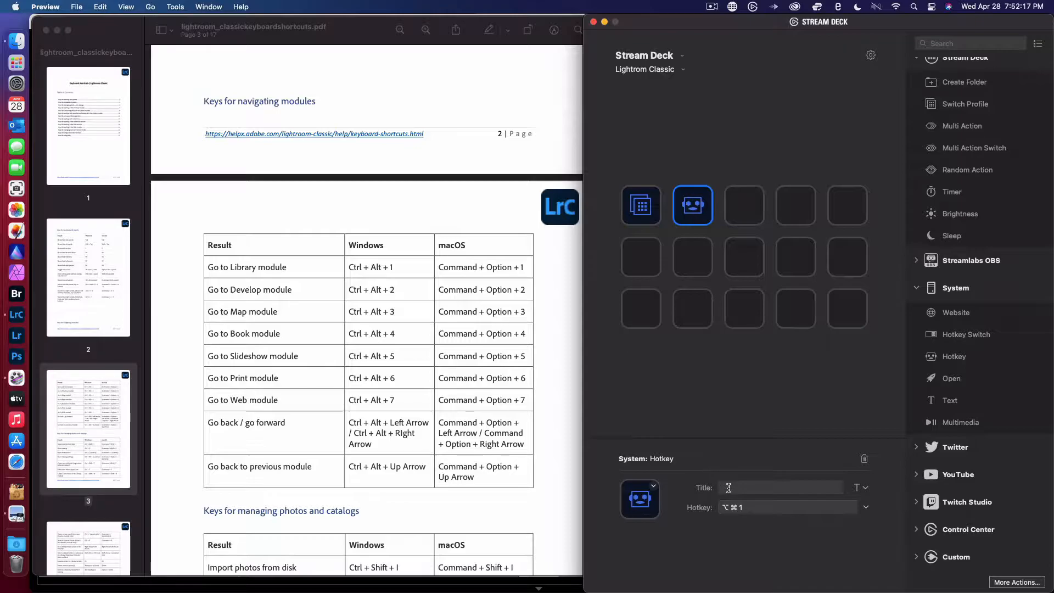
text(brary)
Add a Hotkey action beside the Library key, assigned to Option+Command+2 and titled Develop.
click(744, 211)
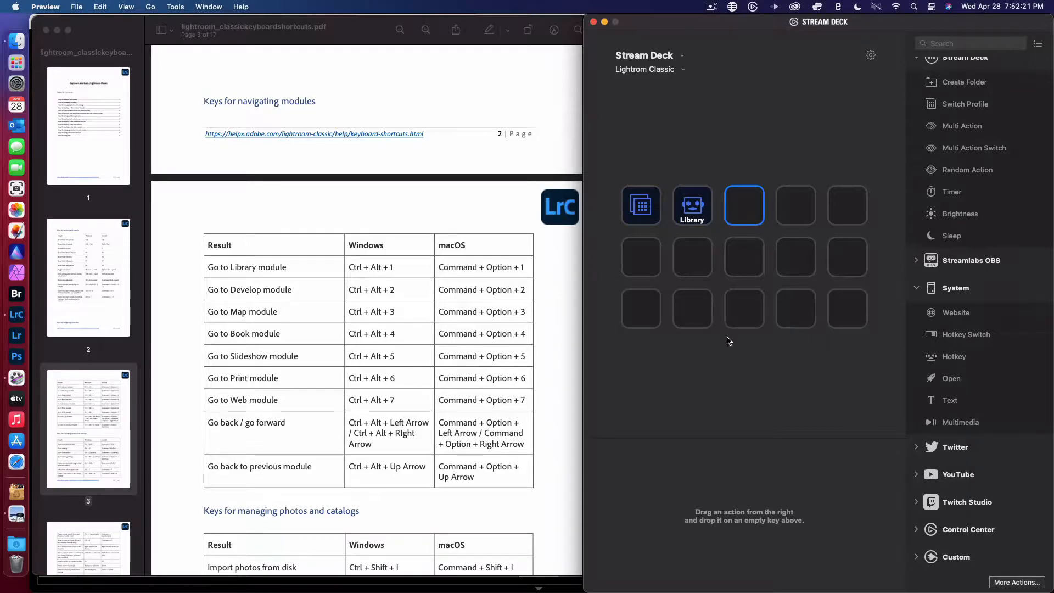
drag(931, 357, 744, 206)
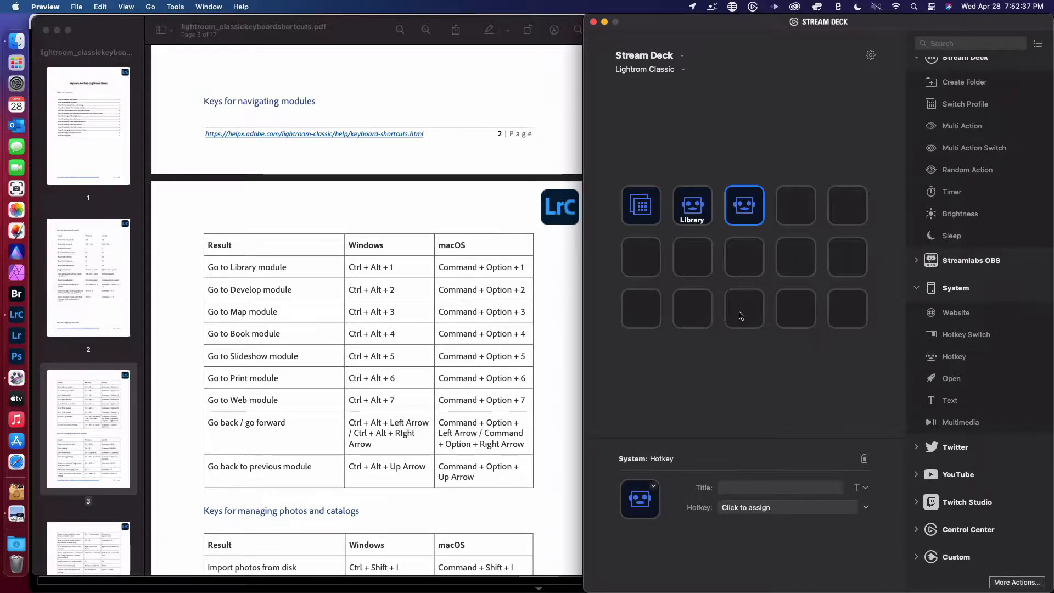
click(750, 508)
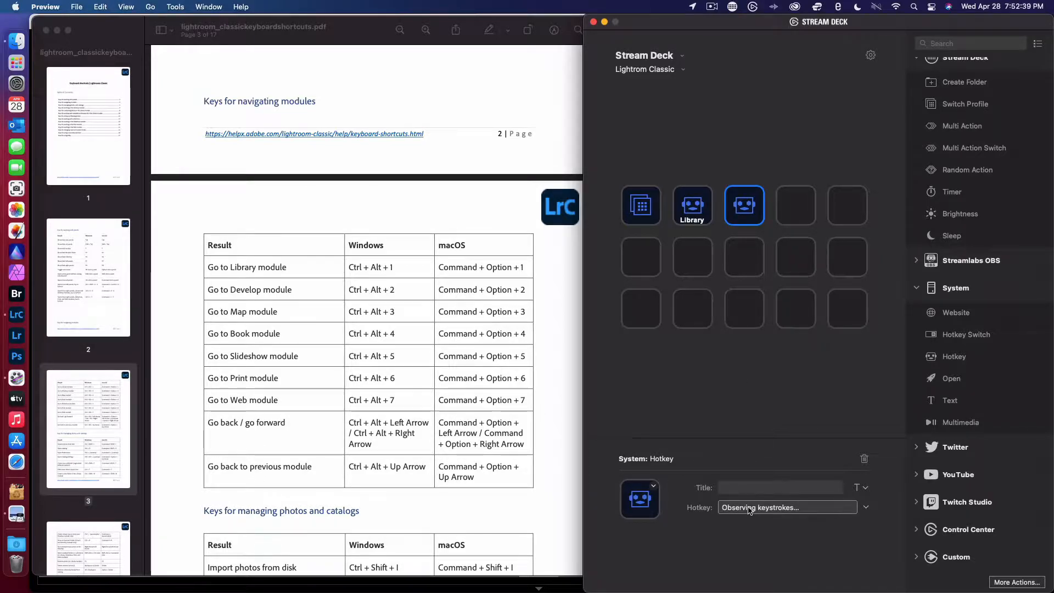
key(super)
key(alt+super+2)
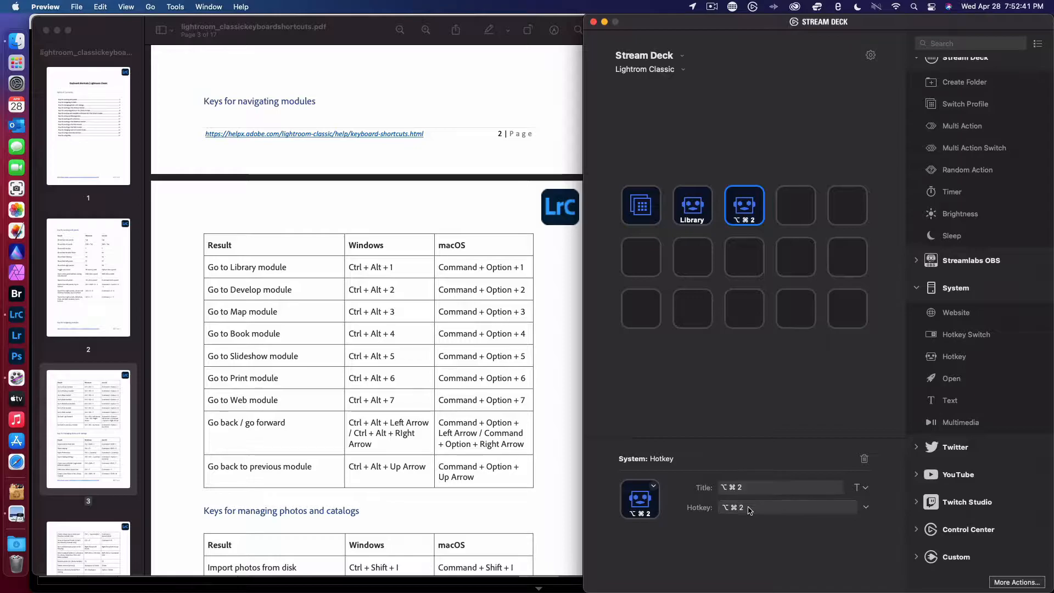
double_click(747, 492)
text(D)
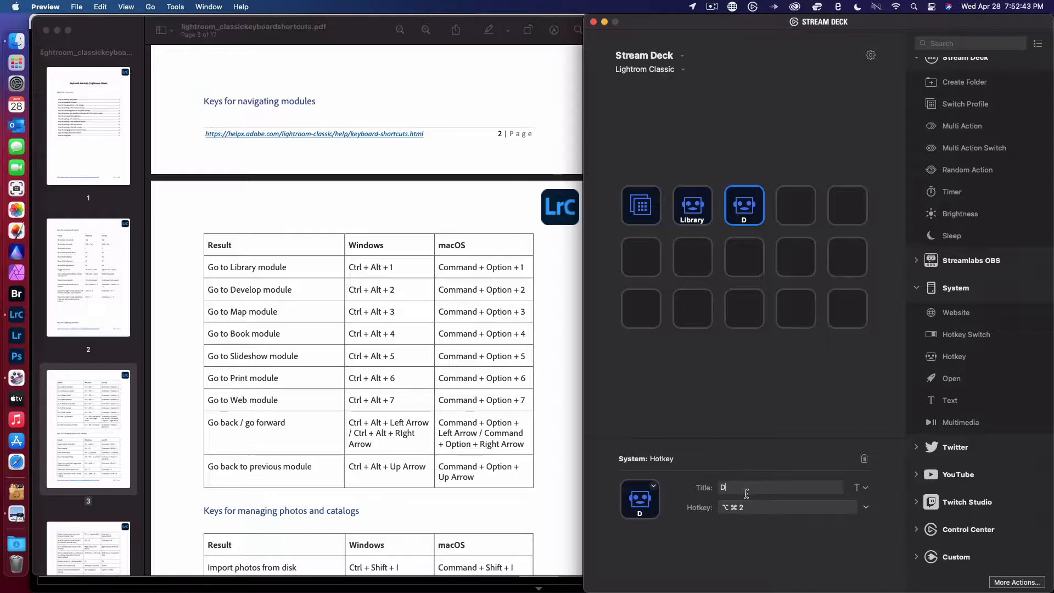
text(evelop)
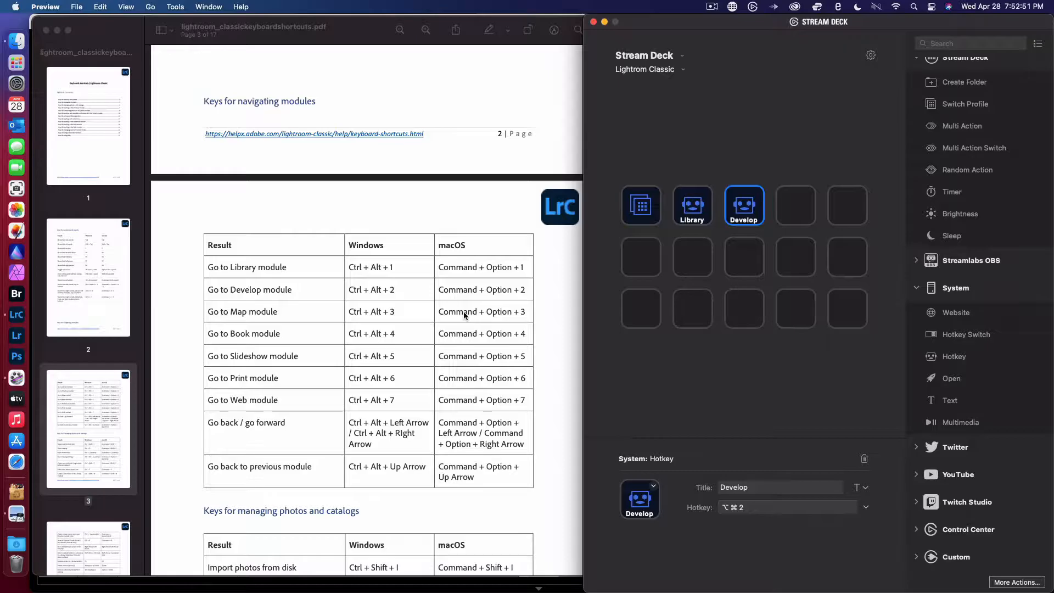
Switch to Lightroom Classic and test the module shortcuts by going to Develop and back to Library.
key(ctrl+Up)
click(511, 260)
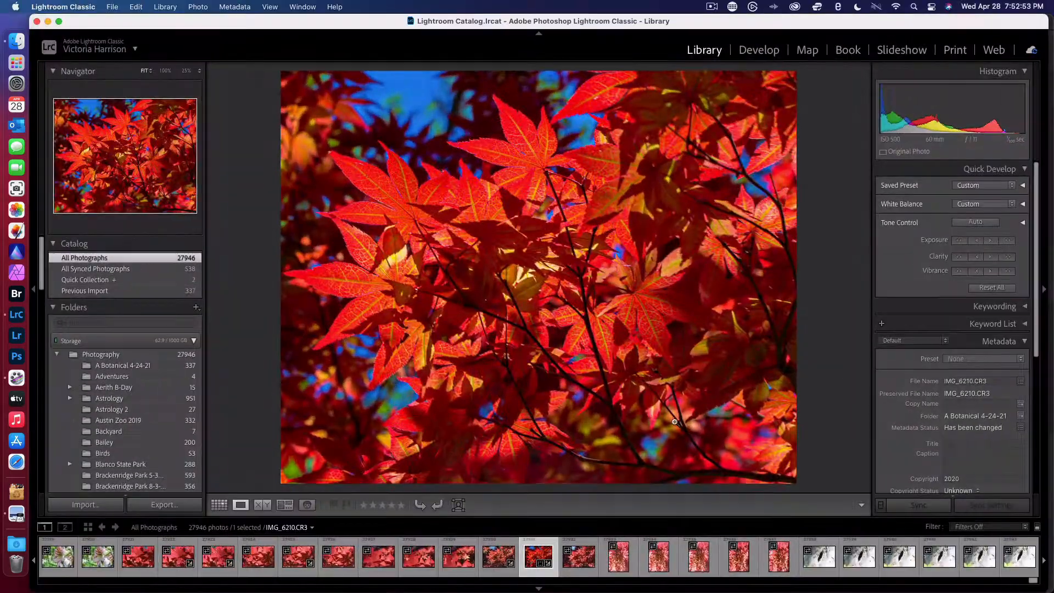
key(ctrl+Up)
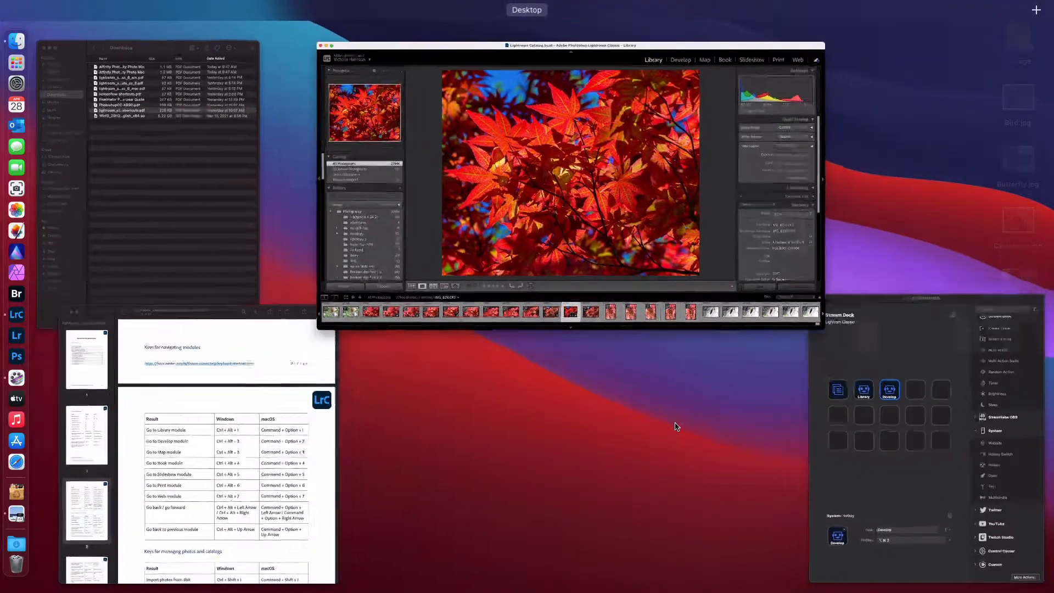
click(835, 462)
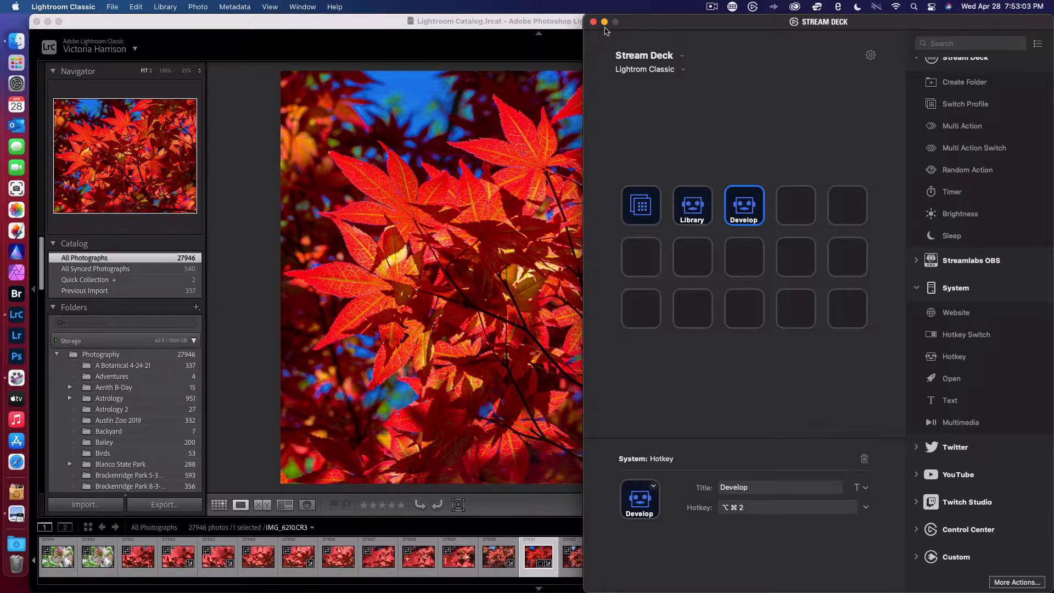
click(517, 18)
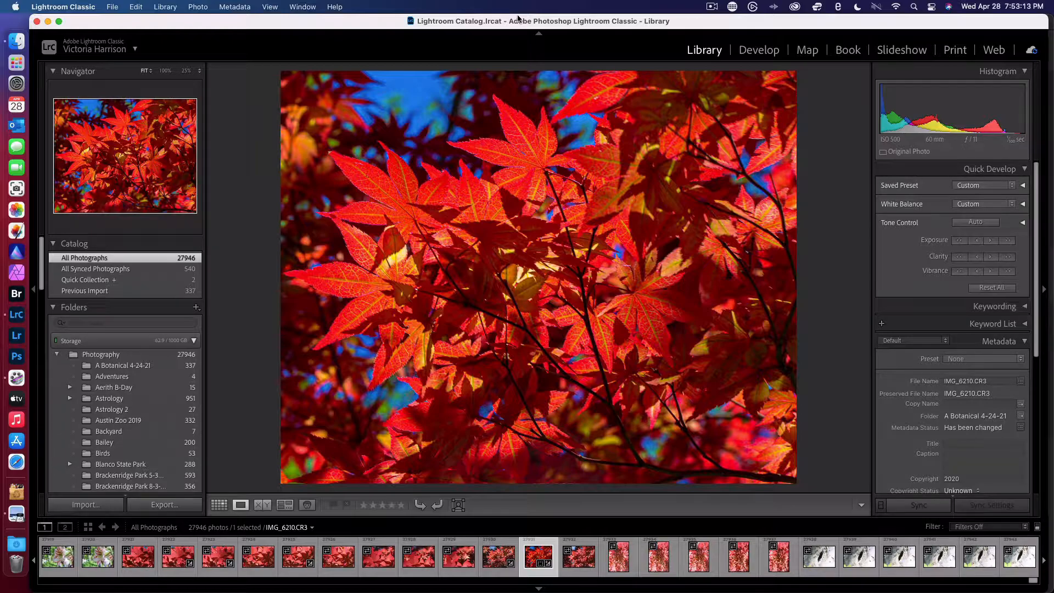
key(alt)
key(d)
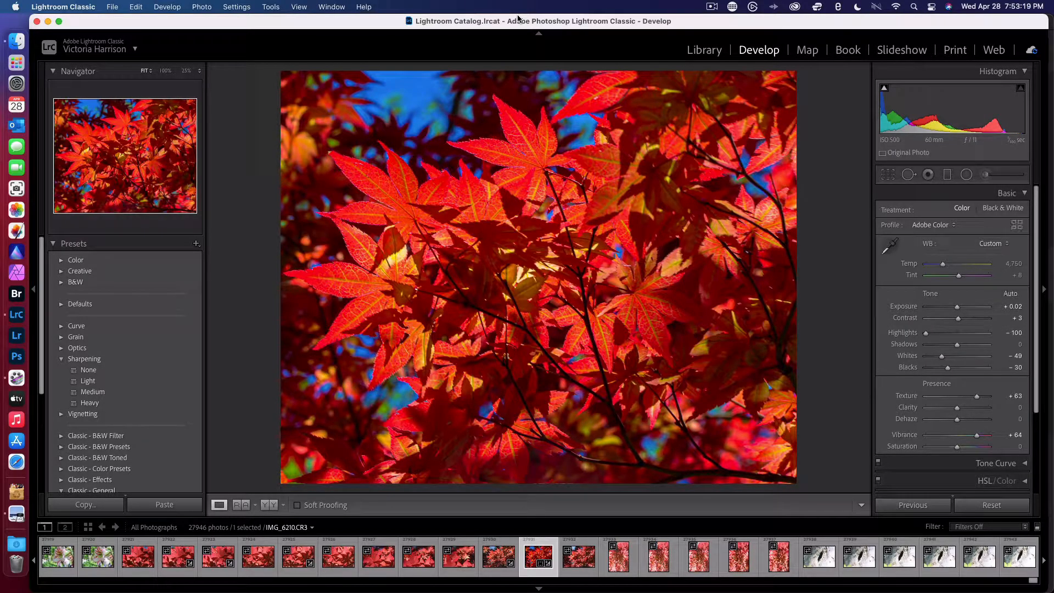
key(super+alt+1)
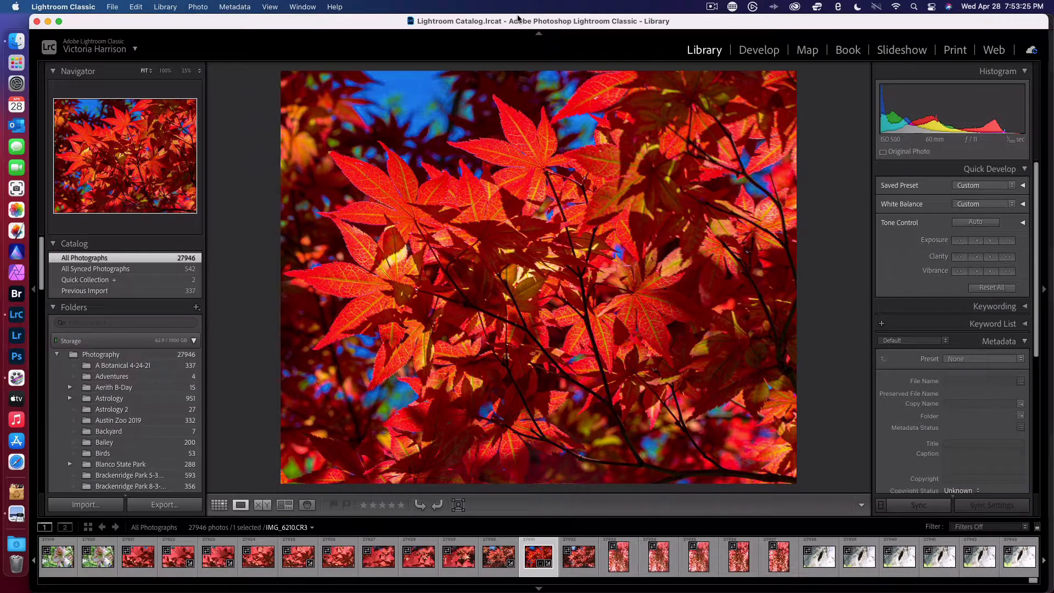
Bring Stream Deck and the shortcuts PDF back side by side and examine the keys for managing photos and catalogs.
key(ctrl+Up)
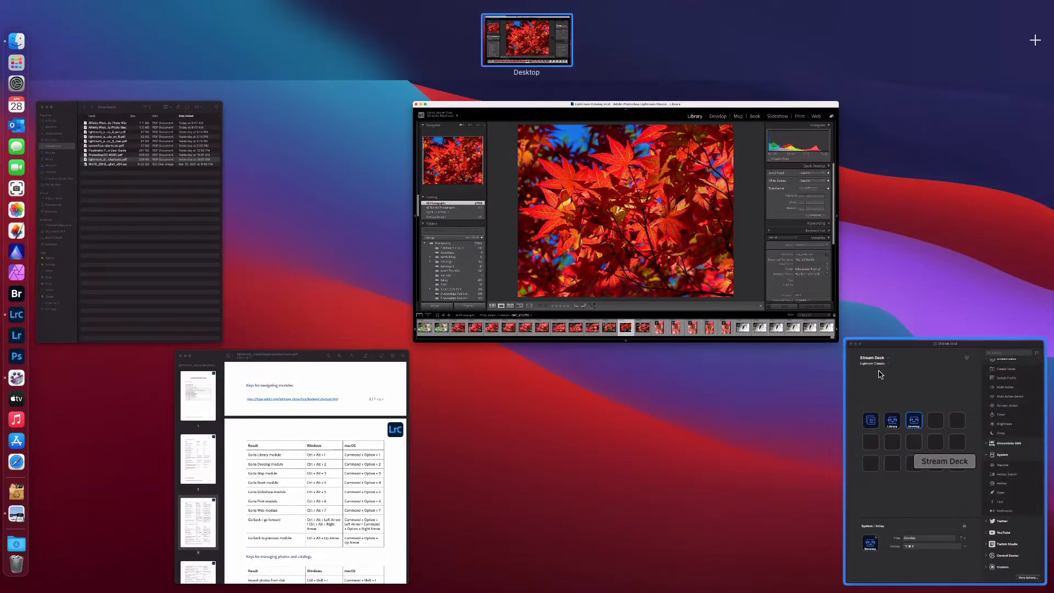
click(880, 375)
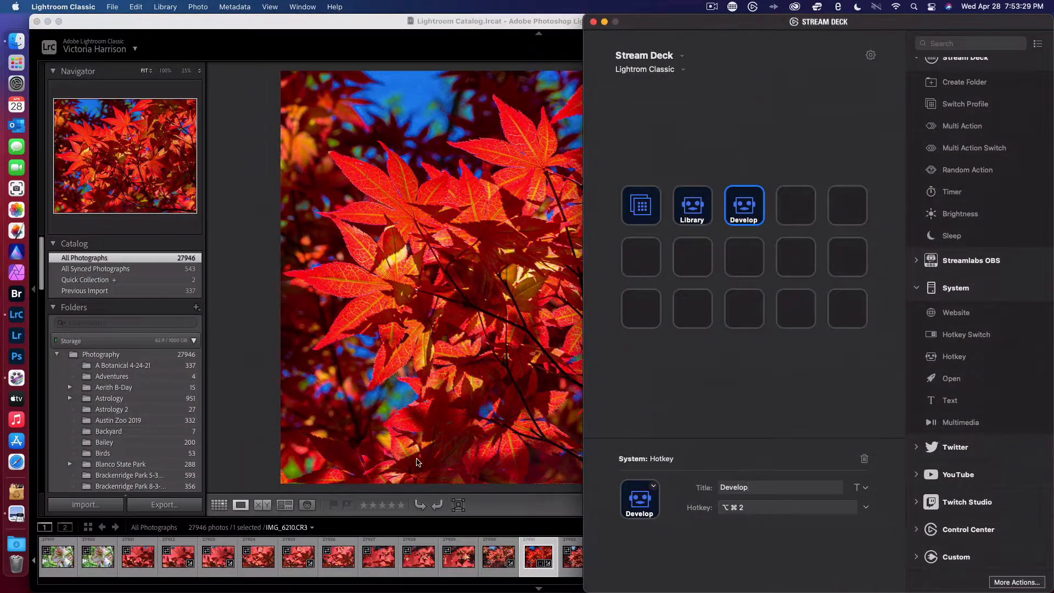
key(ctrl+Up)
click(235, 457)
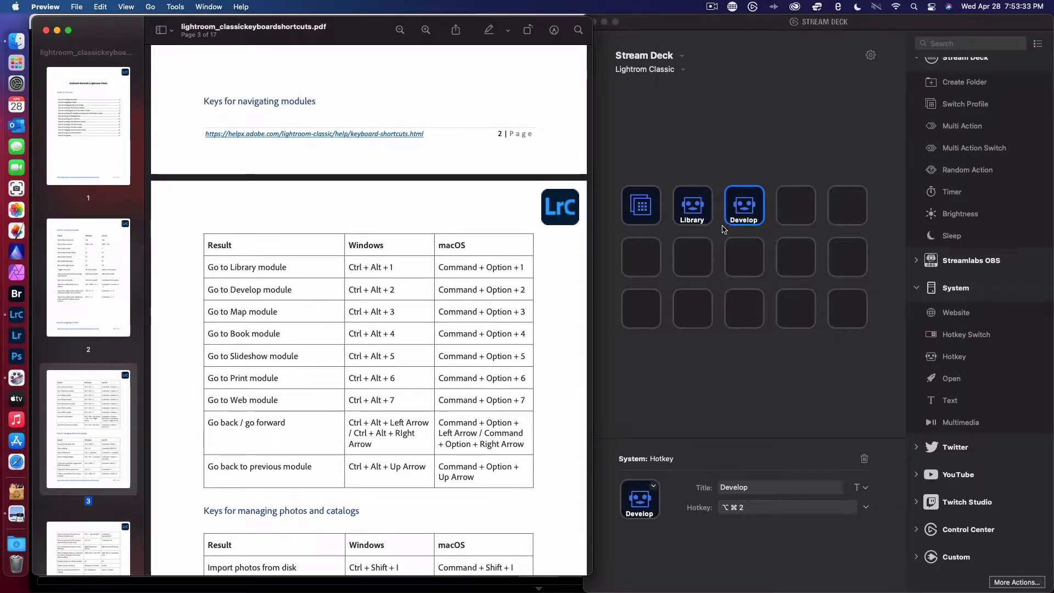
scroll(323, 323, down, 5)
scroll(322, 323, down, 4)
scroll(323, 324, down, 3)
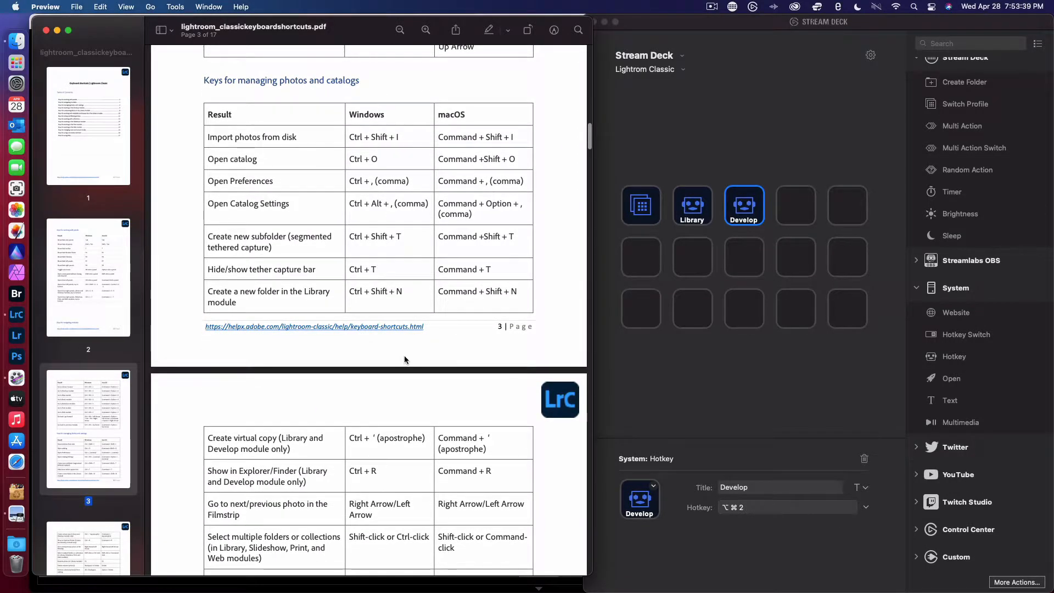
scroll(405, 357, down, 2)
scroll(404, 358, up, 10)
scroll(405, 358, down, 8)
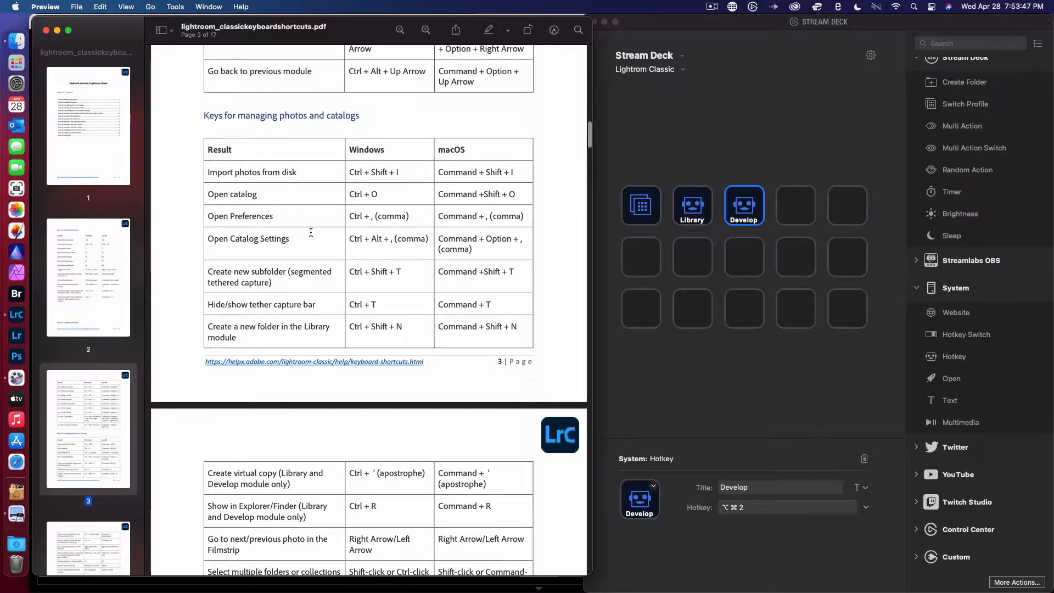
Read through the rest of the photo and catalog management shortcuts on pages 3 and 4 of the PDF.
scroll(307, 274, down, 2)
scroll(306, 284, down, 8)
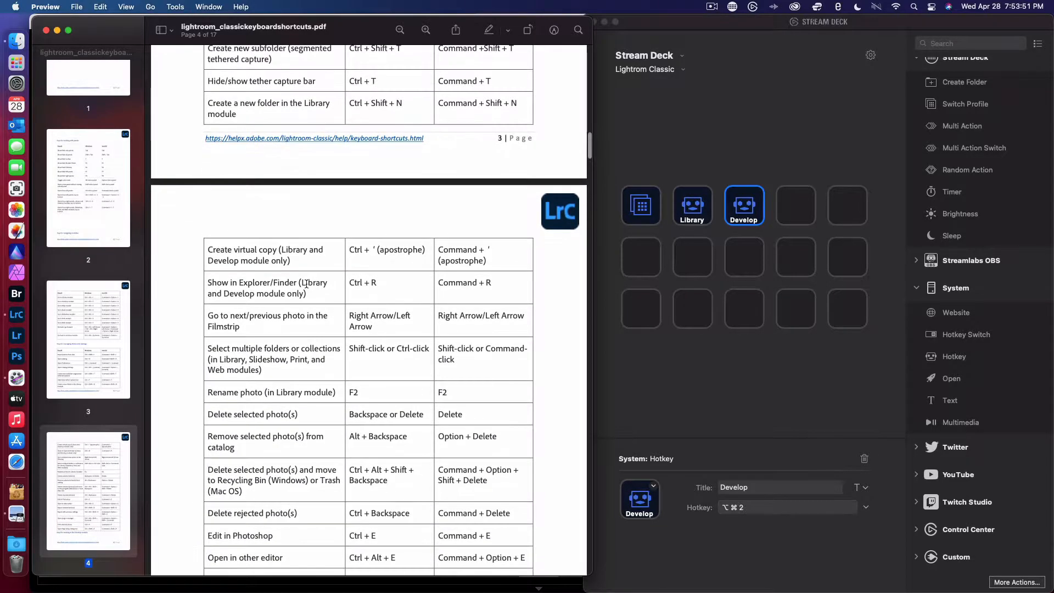
scroll(306, 284, down, 3)
scroll(307, 284, up, 11)
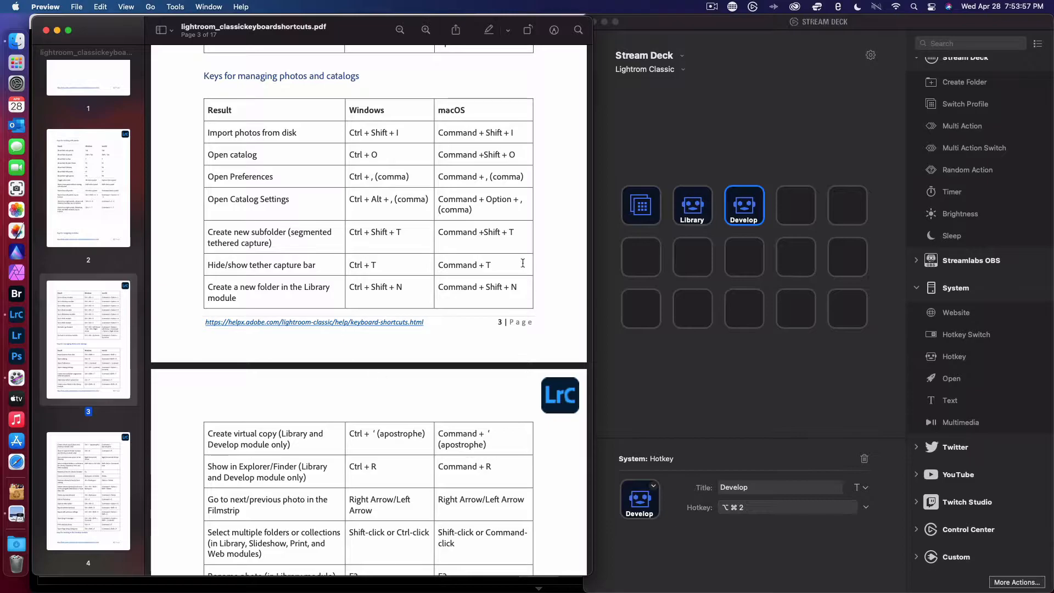
scroll(441, 445, down, 15)
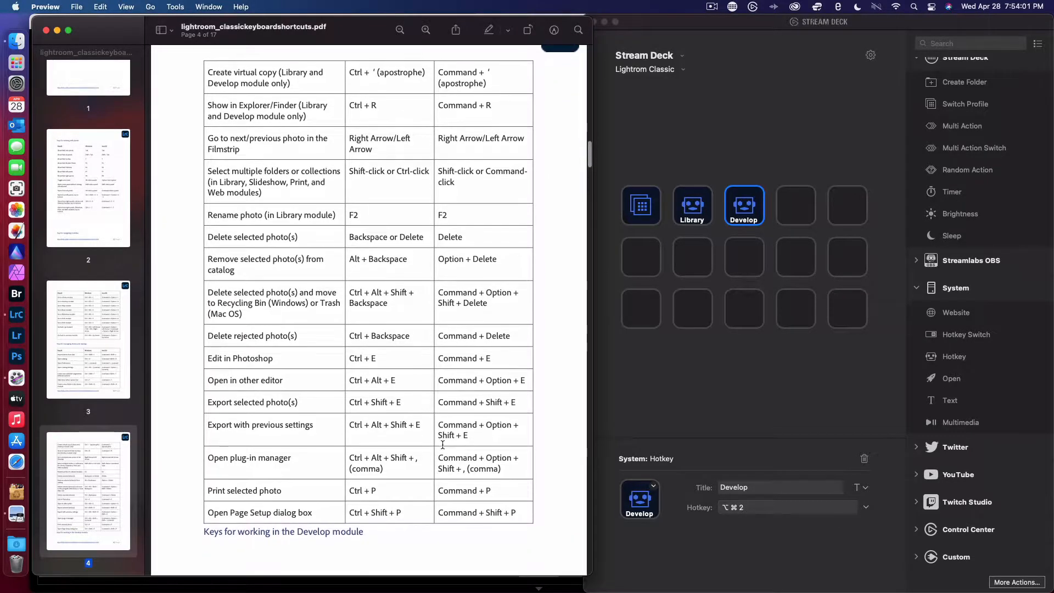
scroll(443, 445, down, 1)
scroll(442, 445, down, 10)
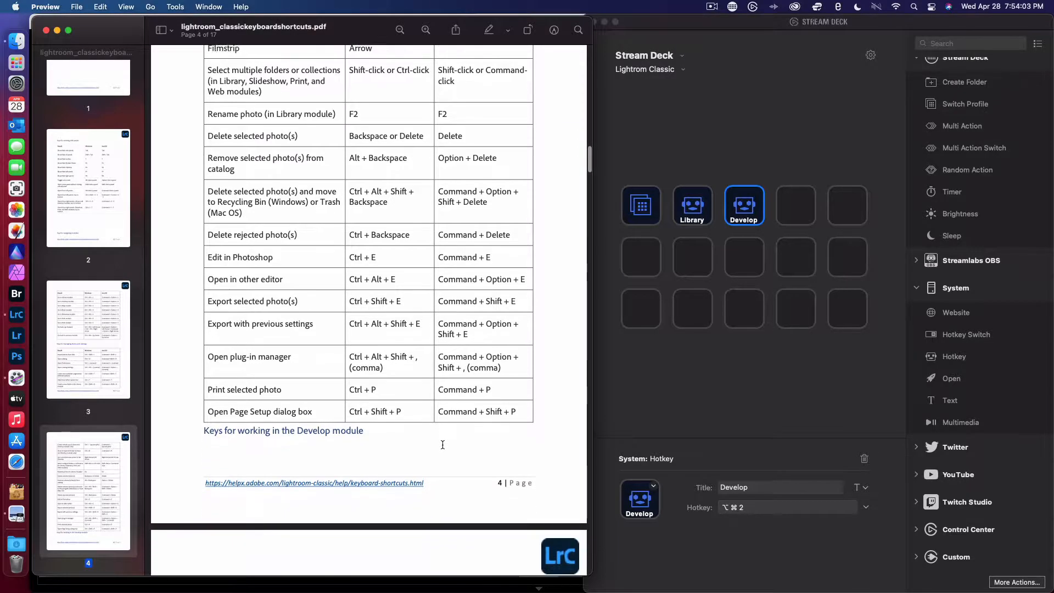
Examine the Develop module shortcuts on page 5 of the PDF, from grayscale conversion through syncing settings.
scroll(442, 445, down, 3)
scroll(443, 445, down, 4)
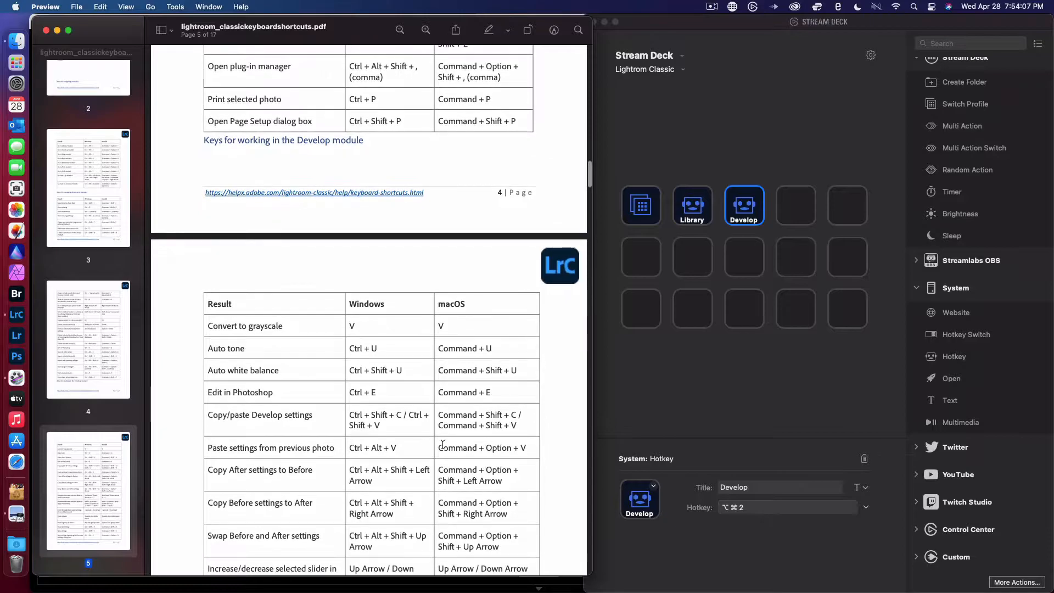
scroll(443, 445, down, 3)
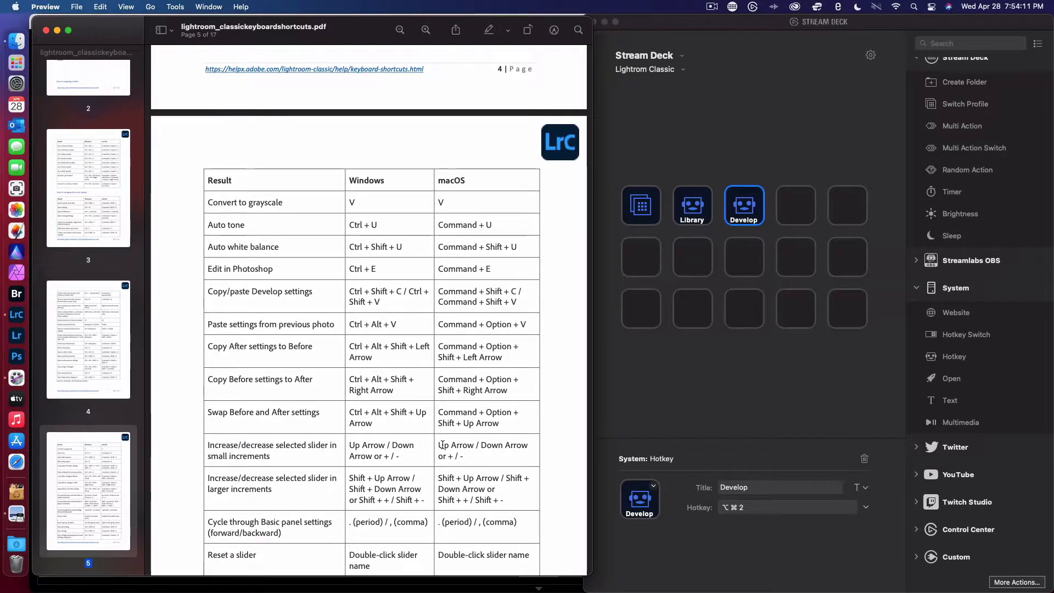
scroll(442, 444, down, 4)
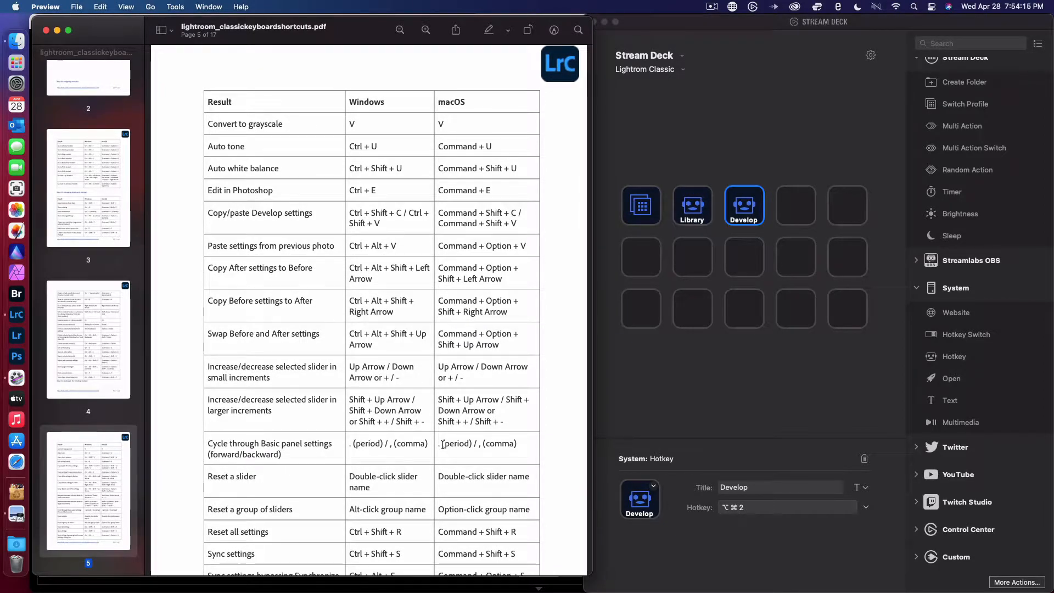
scroll(442, 445, down, 2)
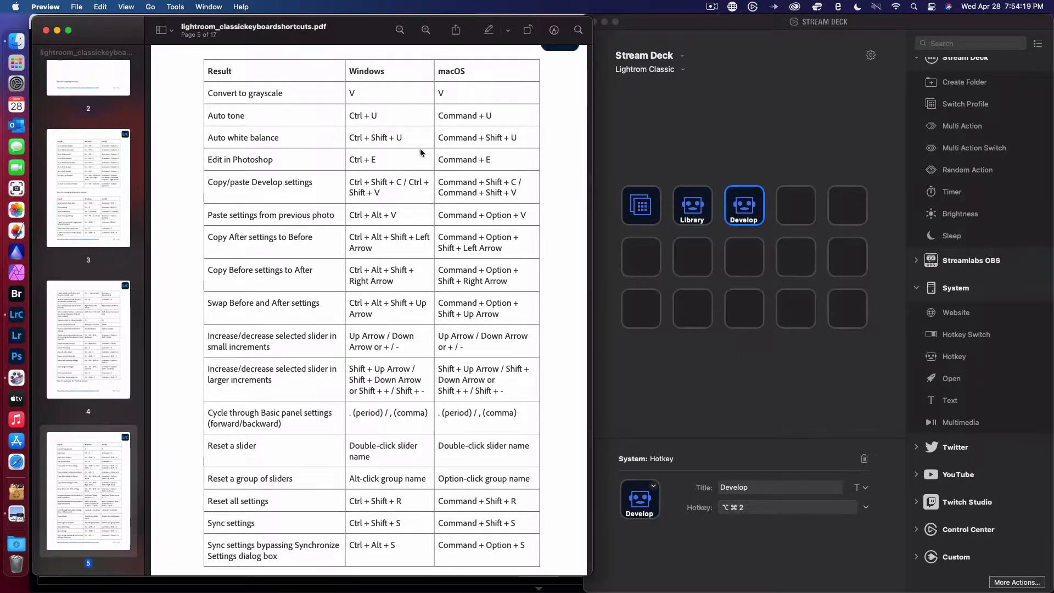
scroll(383, 488, down, 3)
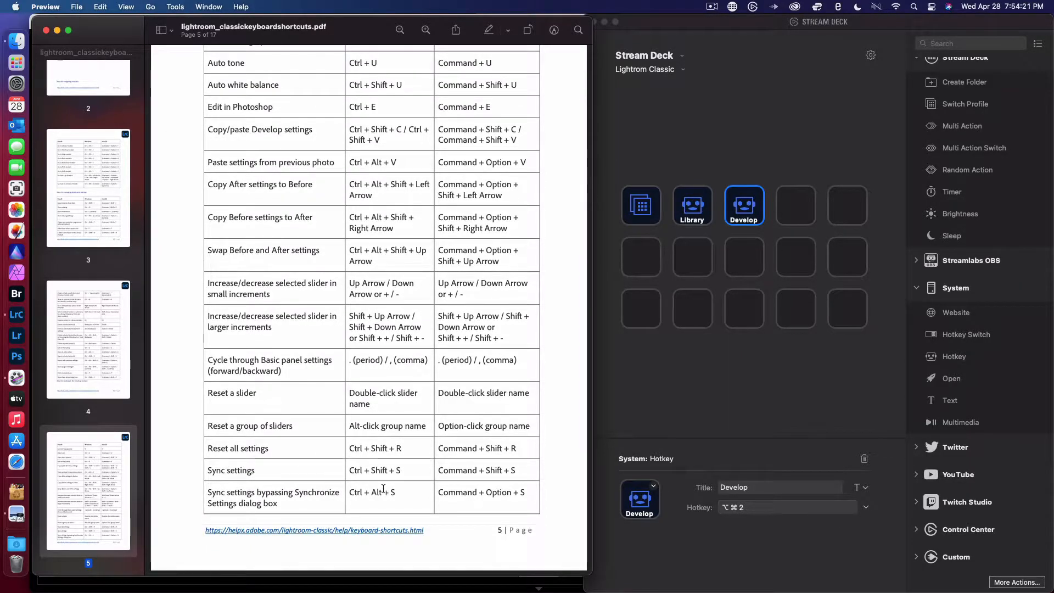
scroll(364, 451, down, 1)
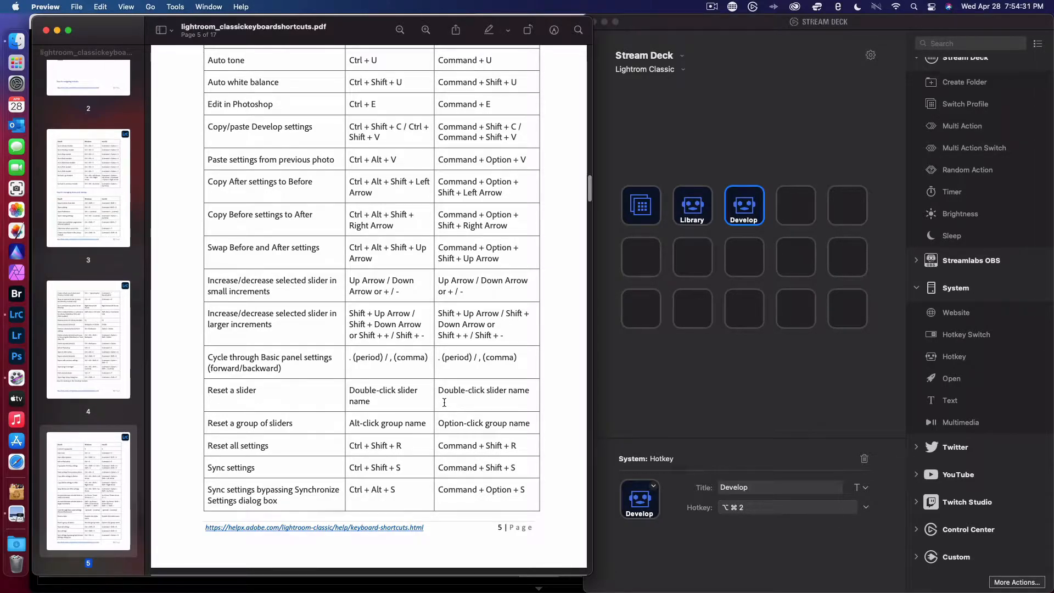
scroll(444, 402, down, 5)
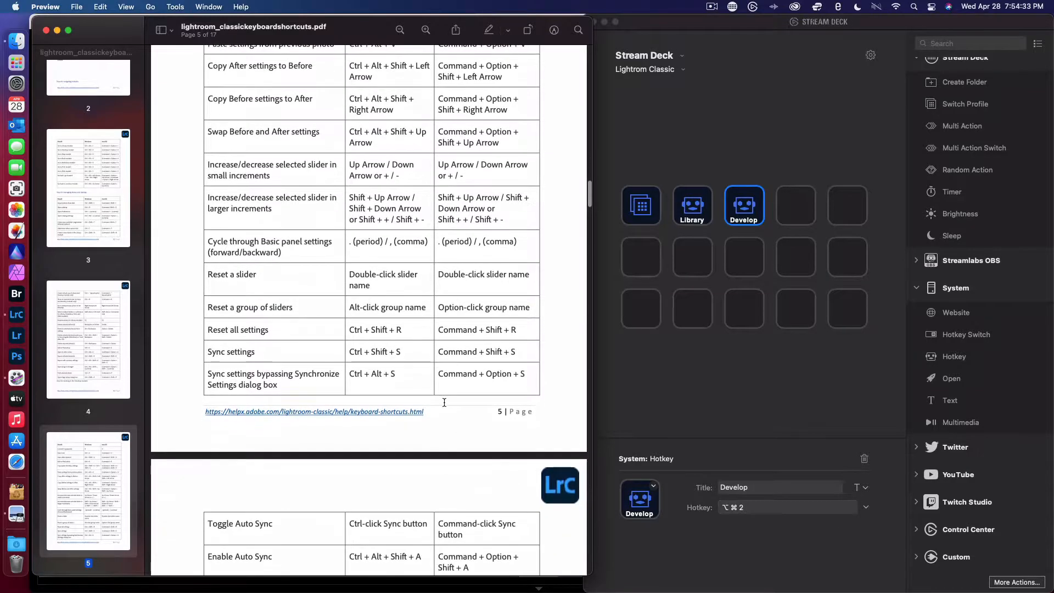
scroll(444, 403, down, 3)
scroll(444, 402, down, 1)
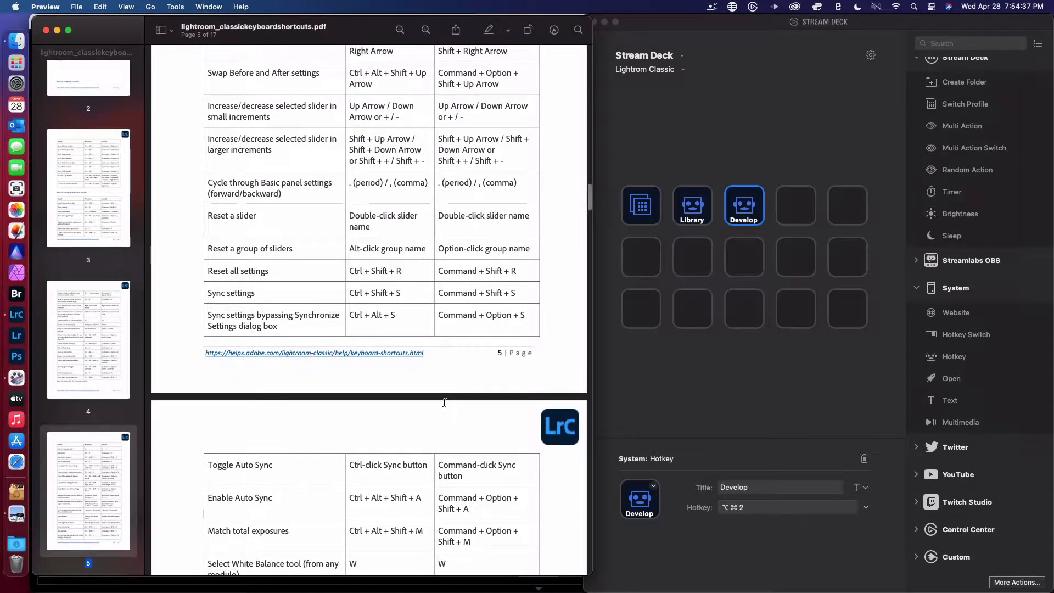
scroll(444, 403, down, 3)
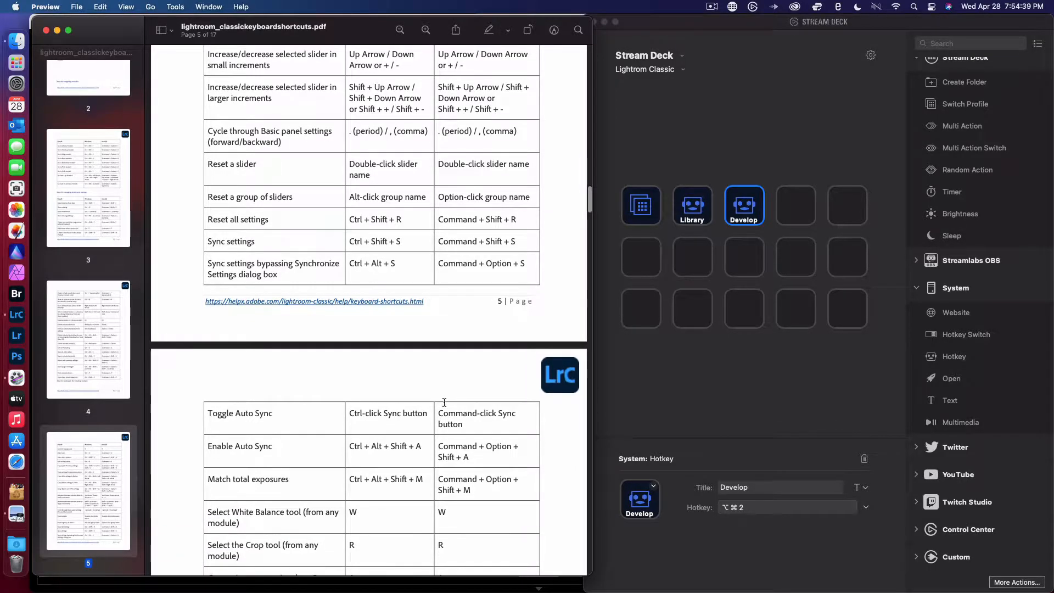
Review the Develop module shortcuts for the crop, spot removal and brush tools on pages 6 and 7.
scroll(444, 403, down, 2)
scroll(428, 442, down, 6)
scroll(428, 442, down, 2)
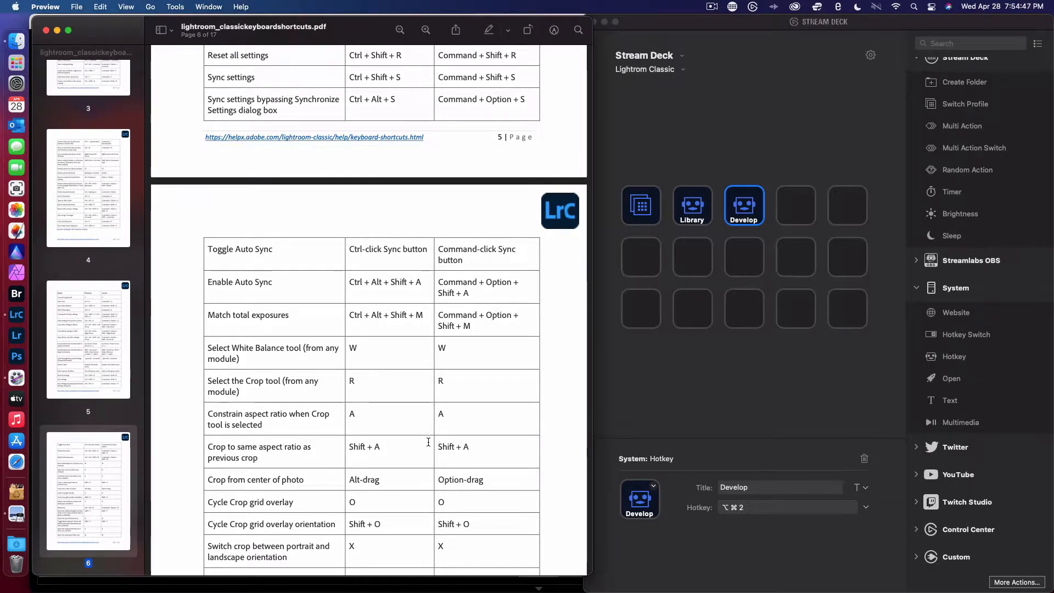
scroll(429, 442, down, 4)
scroll(428, 442, down, 4)
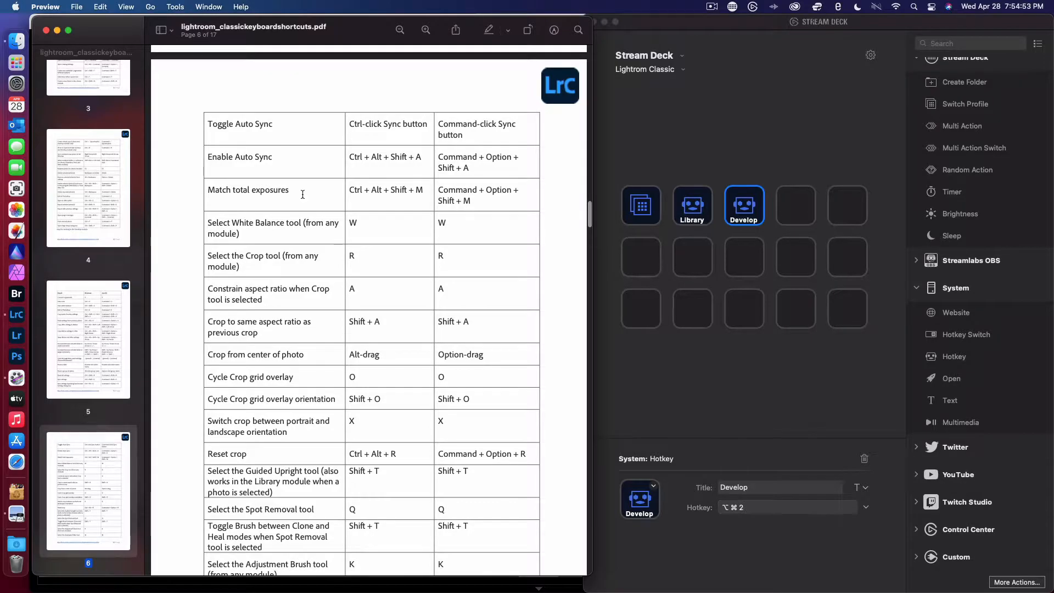
scroll(328, 350, down, 8)
scroll(328, 349, down, 5)
scroll(327, 350, down, 12)
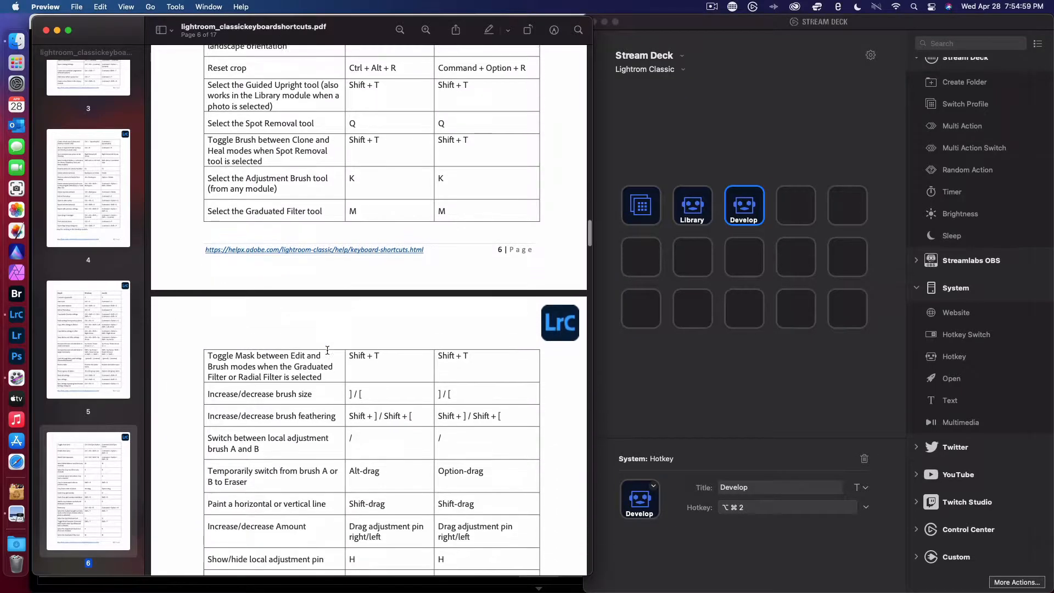
scroll(327, 350, down, 6)
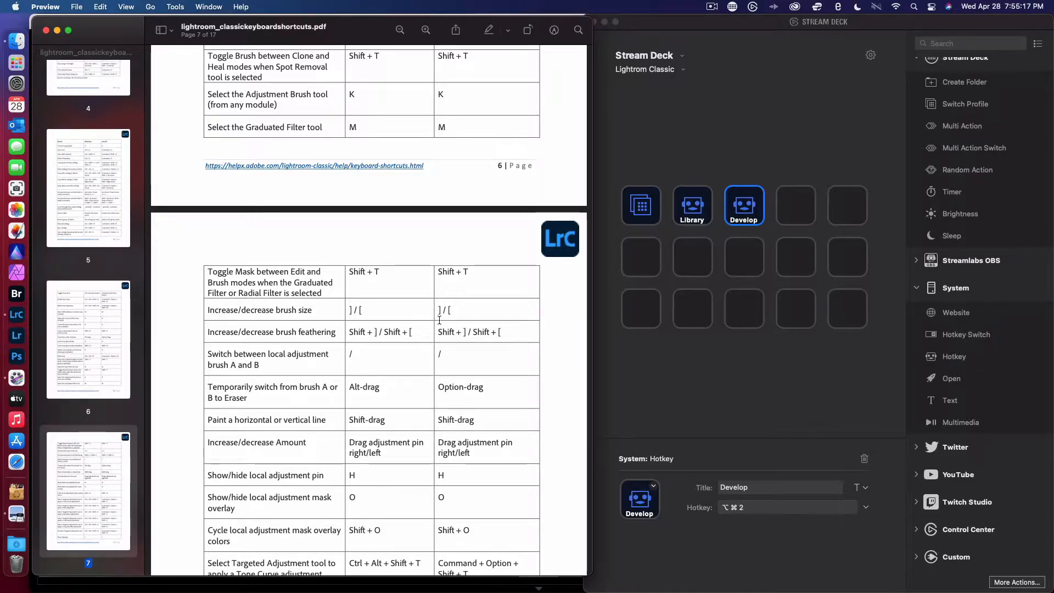
Add a Hotkey action beside the Develop key and assign it to the ] key.
click(796, 222)
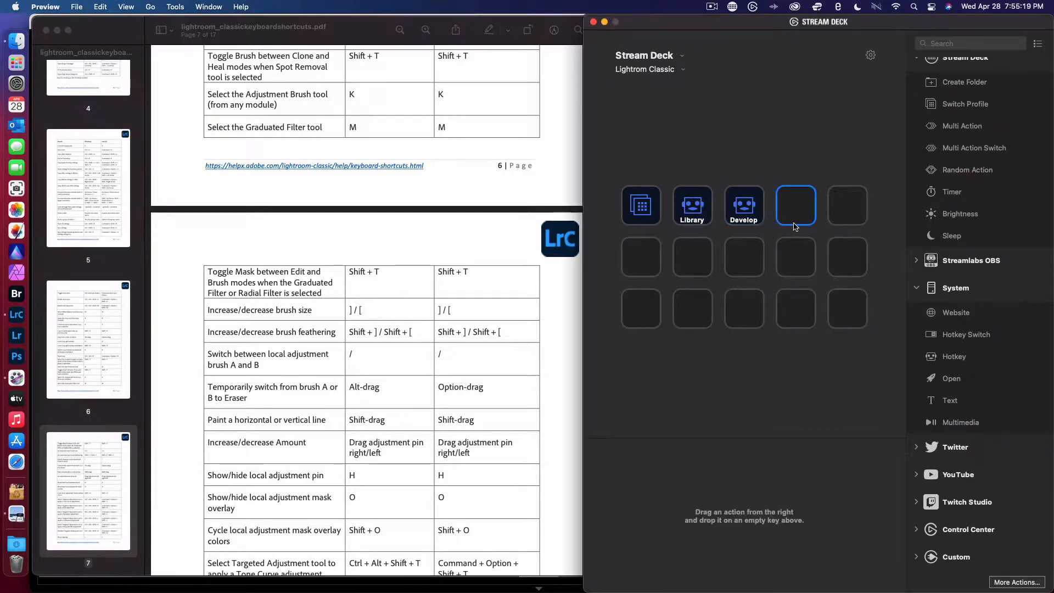
drag(946, 359, 796, 207)
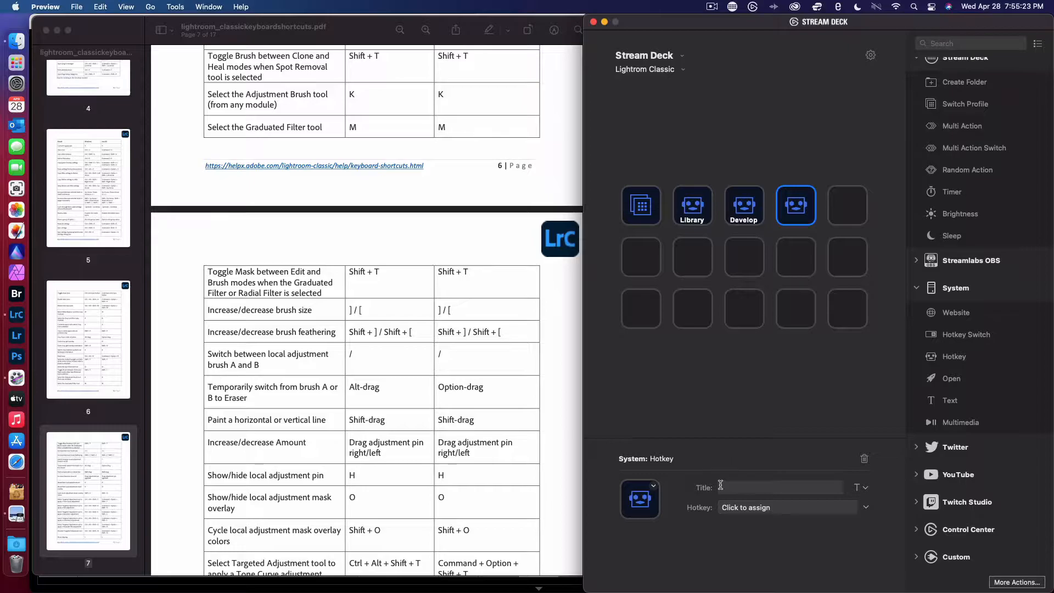
click(750, 509)
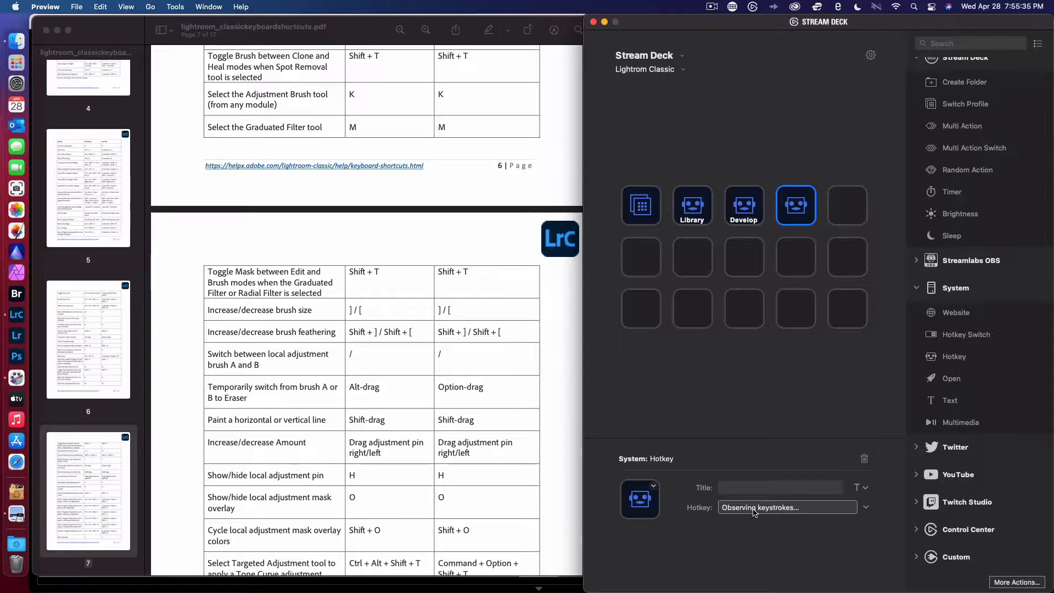
key(bracketright)
text(Decre)
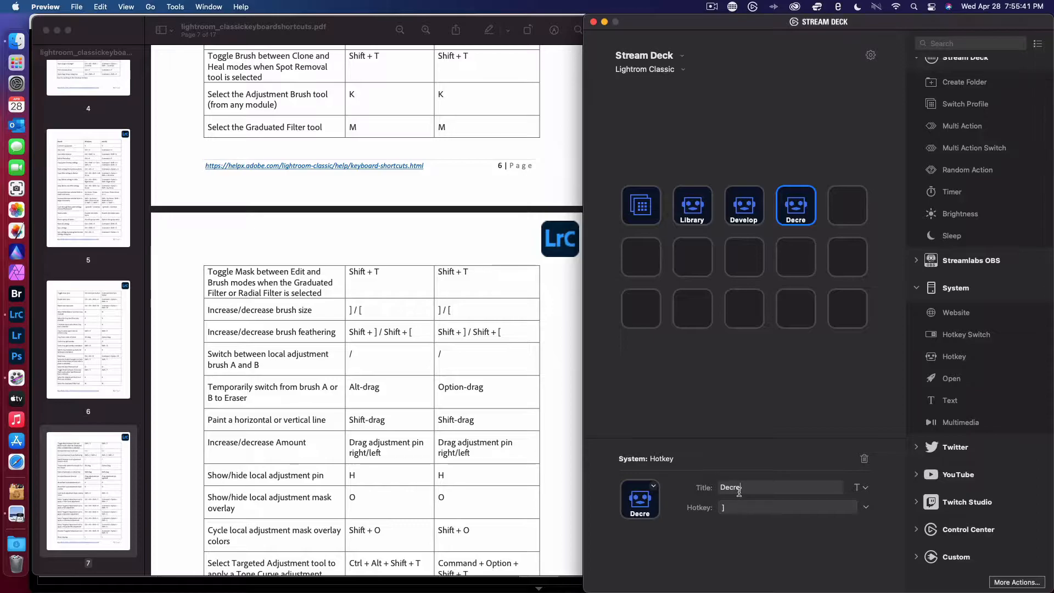
key(BackSpace)
key(BackSpace)
key(BackSpace)
key(BackSpace)
key(BackSpace)
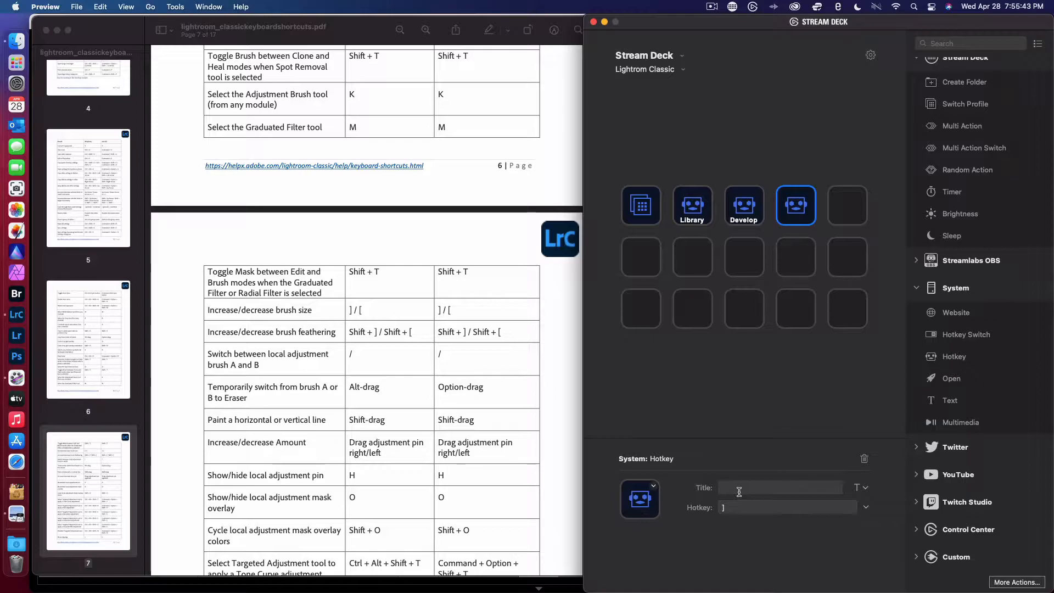
Title the new ] hotkey -Brush.
text(-B)
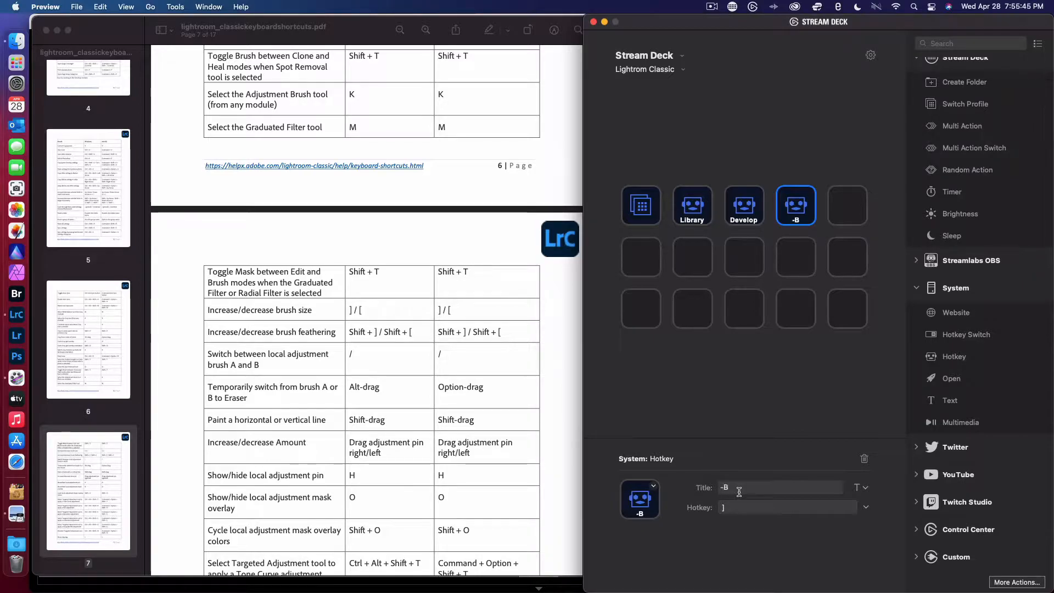
text(rush)
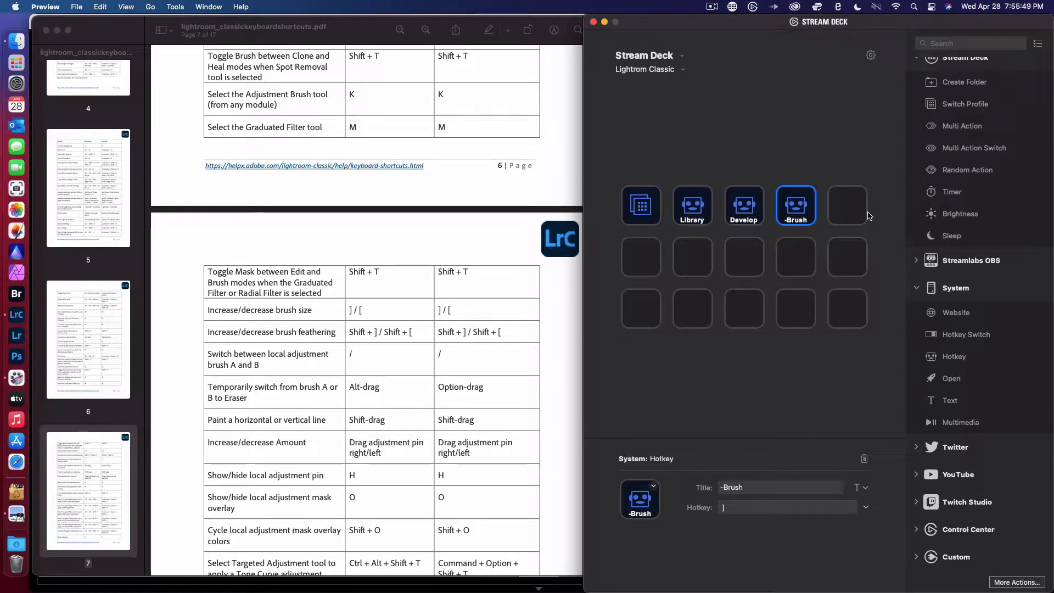
Add a Hotkey action beside the -Brush key, assigned to [ and titled +Brush.
click(856, 213)
drag(944, 356, 850, 221)
click(736, 510)
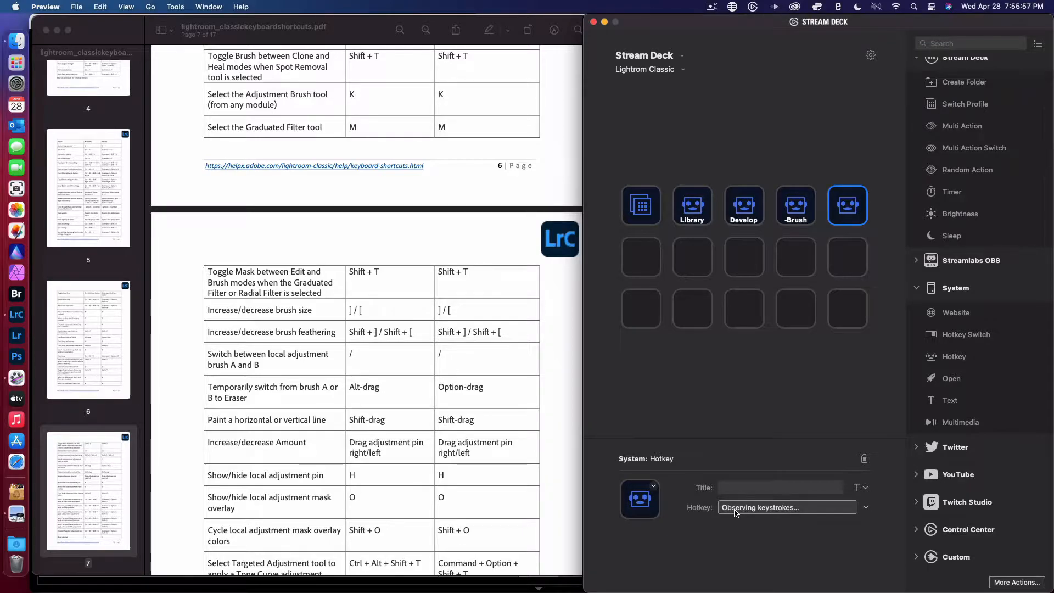
key(bracketleft)
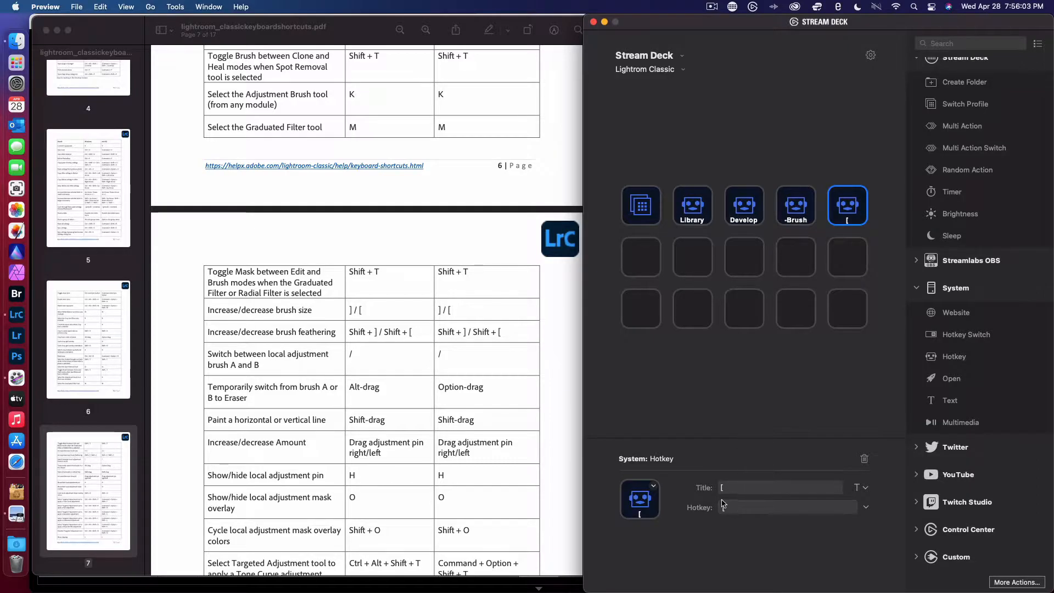
click(731, 491)
text(+Brush)
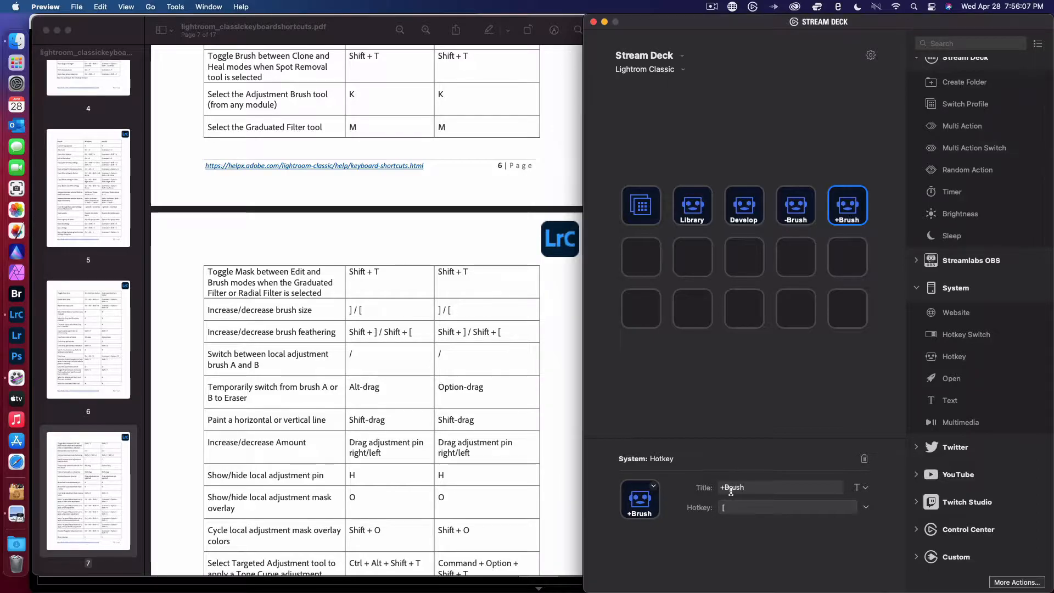
Place two Hotkey actions in the second row, directly beneath the +Brush and -Brush keys.
click(653, 257)
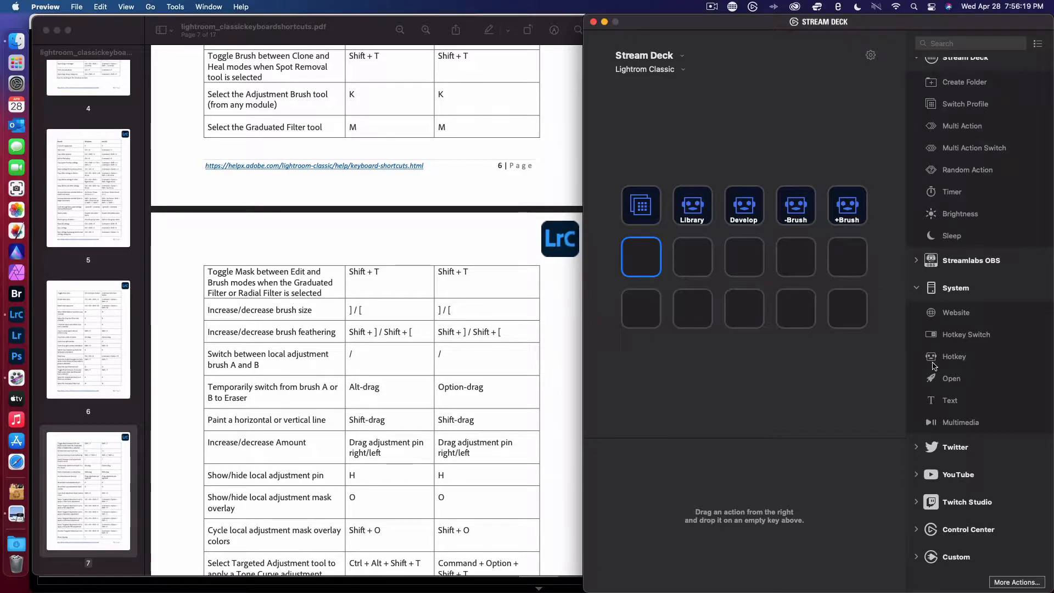
drag(934, 358, 865, 262)
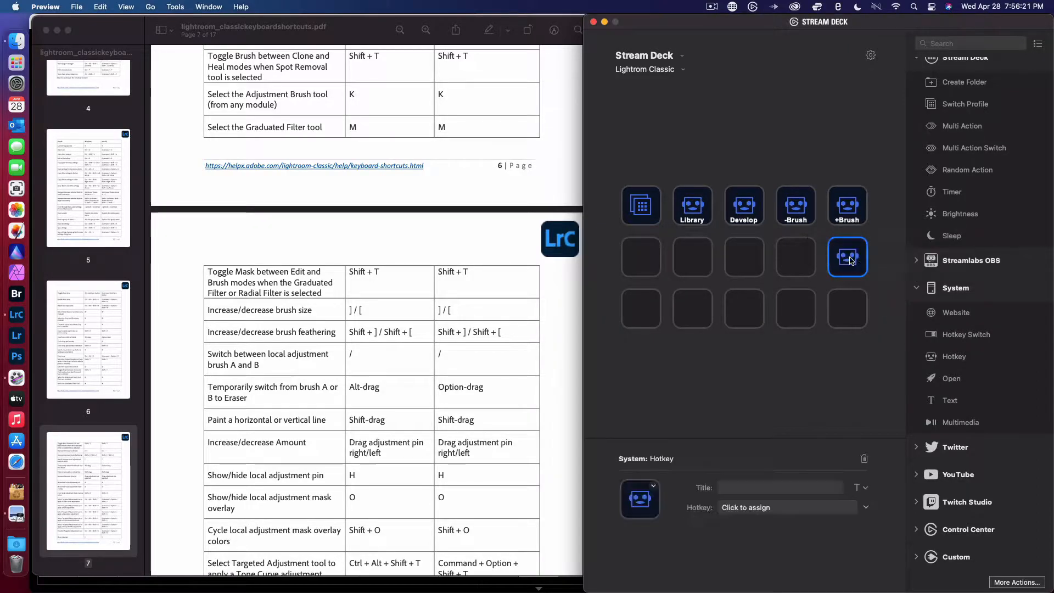
drag(934, 358, 796, 258)
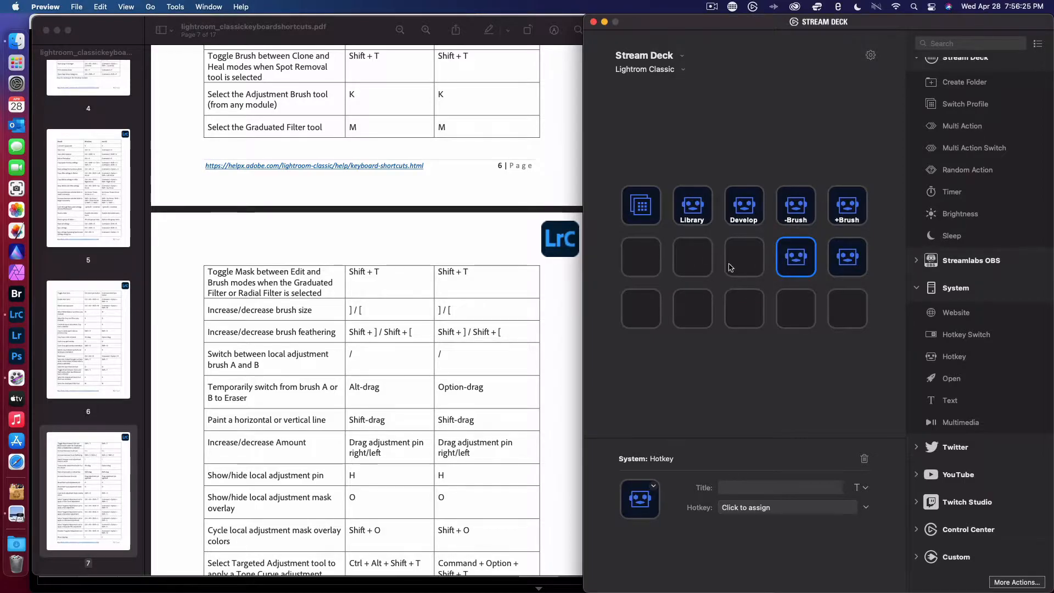
Assign Shift+] to the blank hotkey directly beneath the -Brush key and title it -Brush.
click(834, 261)
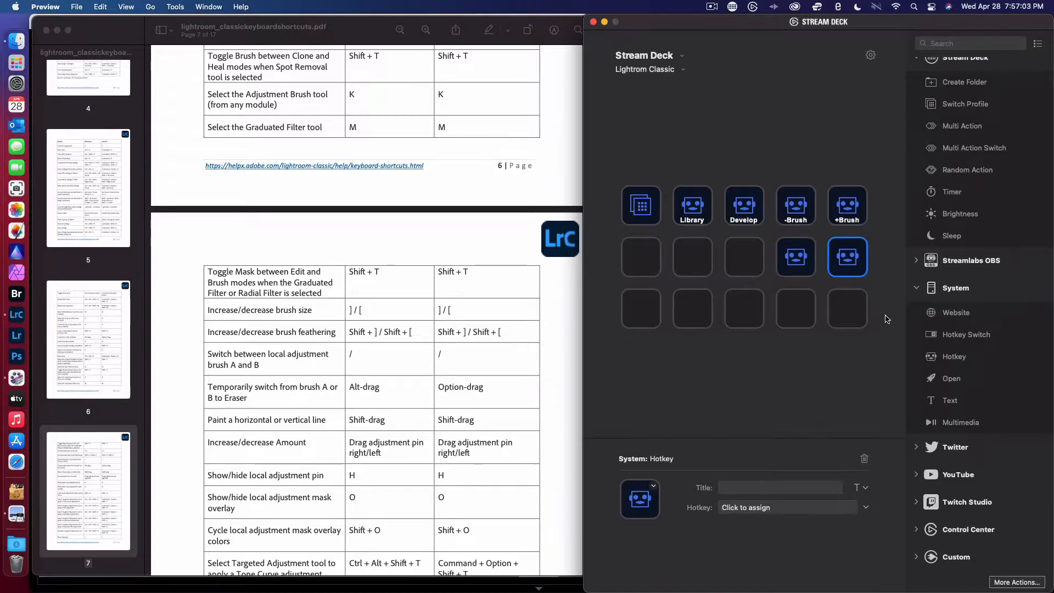
click(805, 262)
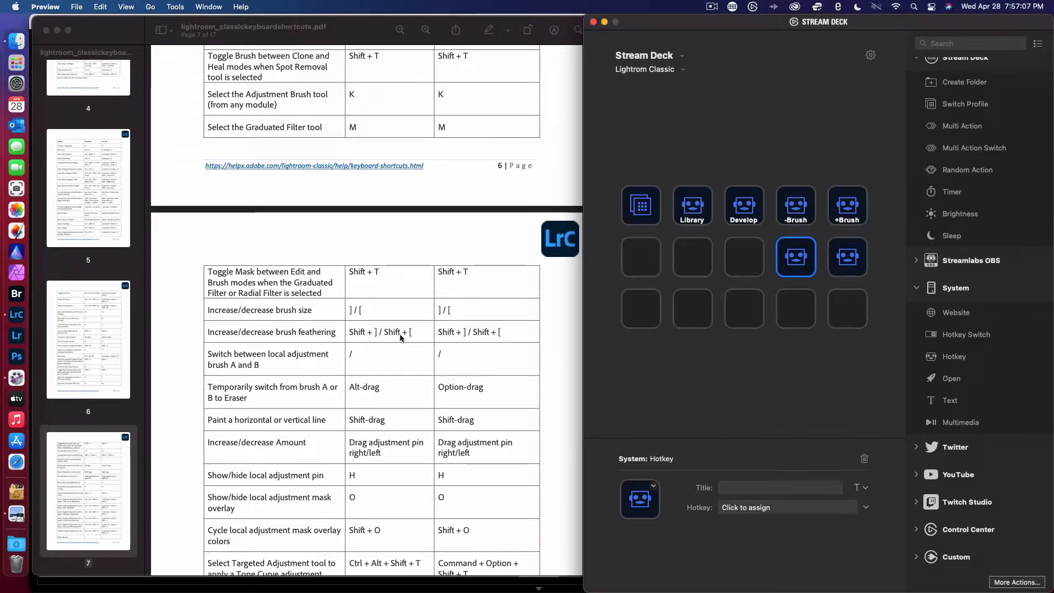
click(754, 508)
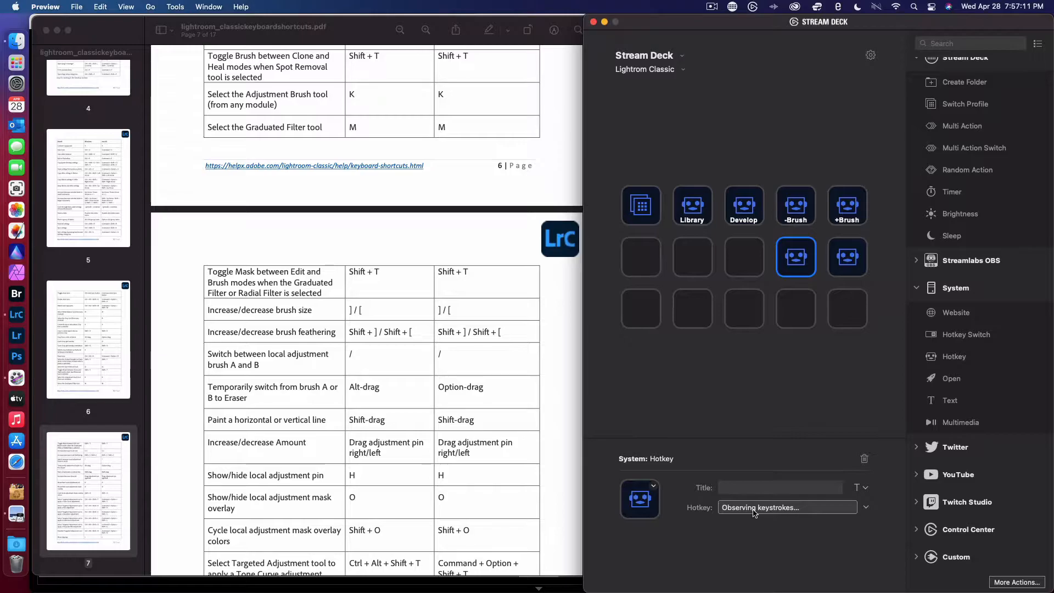
key(shift+bracketright)
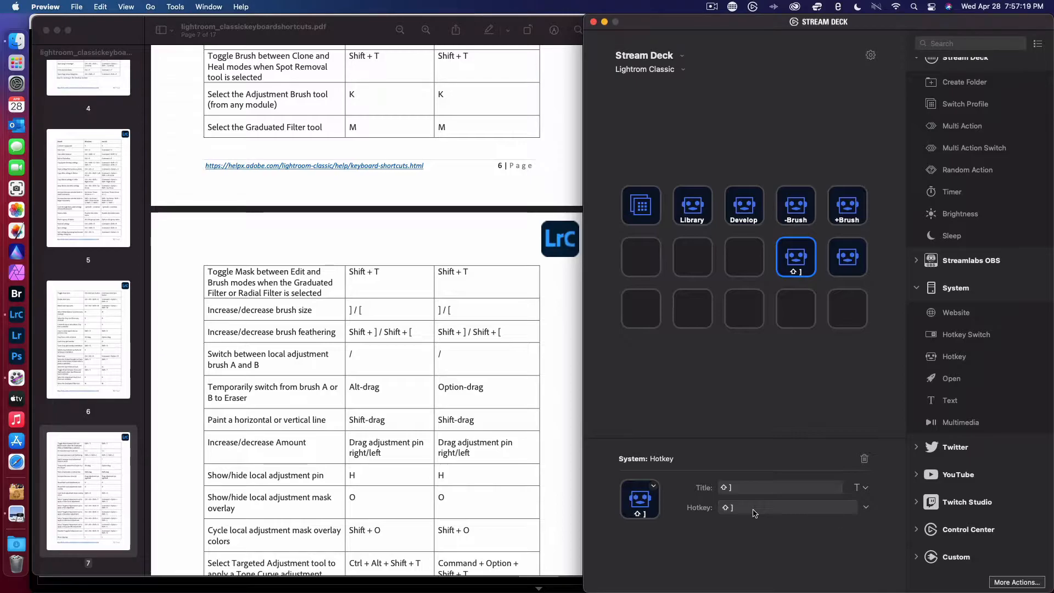
triple_click(738, 489)
text(_Brush)
key(BackSpace)
text(-)
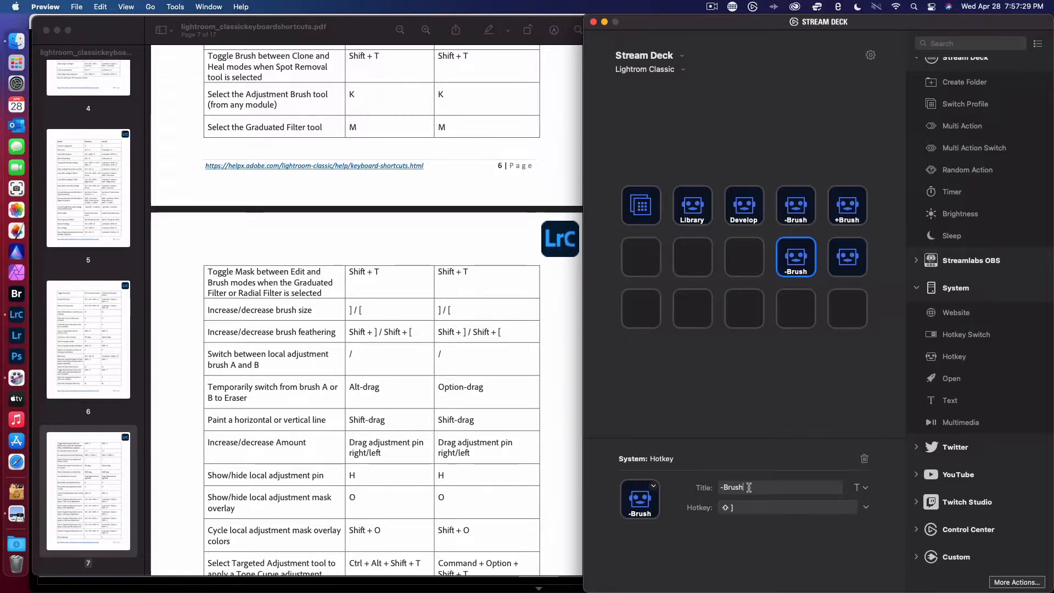
Retitle the second-row -Brush key as -BSoft.
text(S)
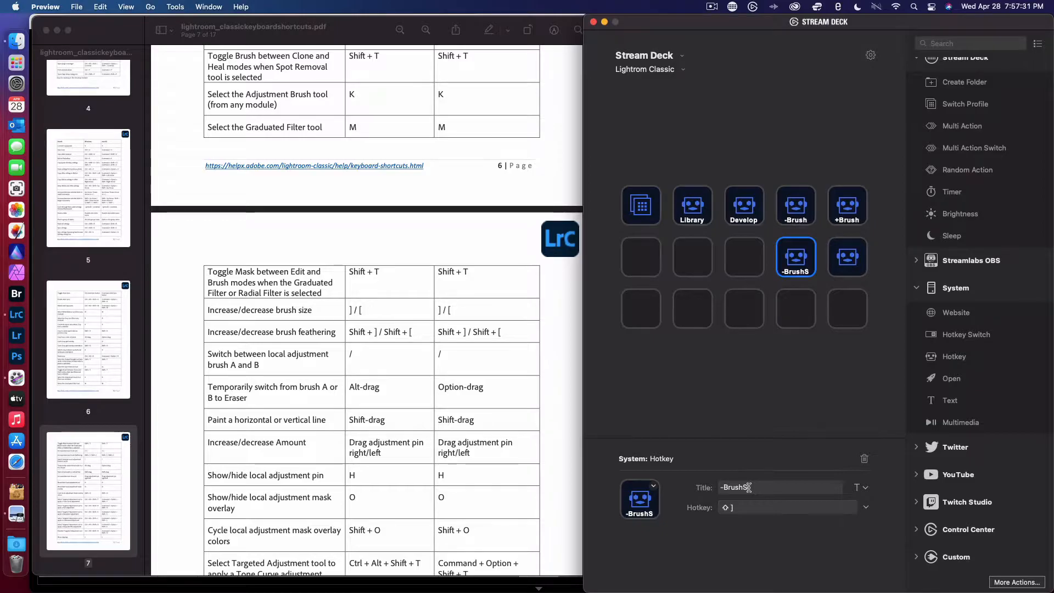
click(744, 488)
key(BackSpace)
key(BackSpace)
key(BackSpace)
key(BackSpace)
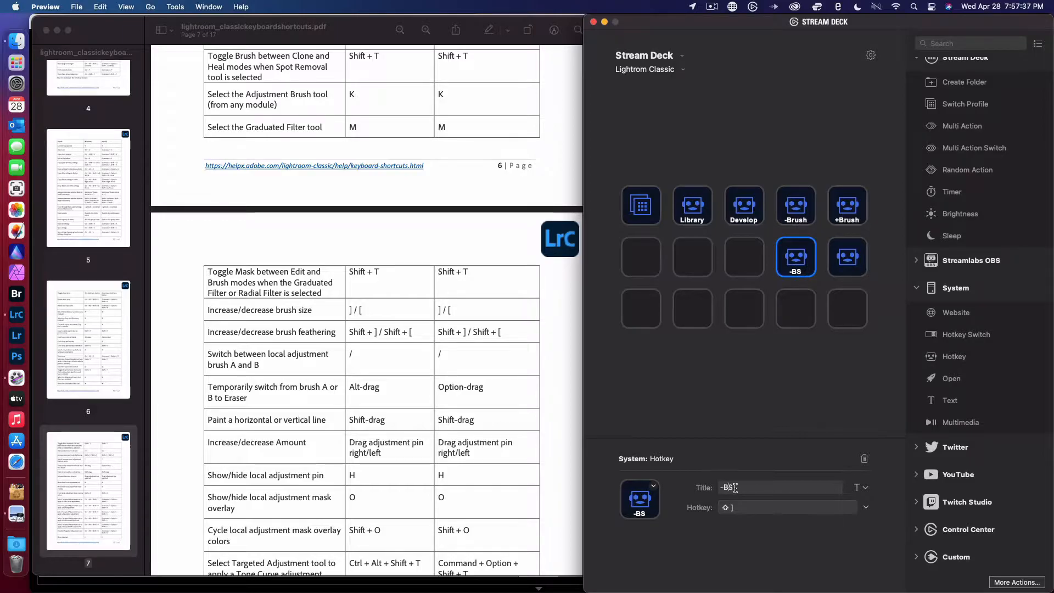
text(oft)
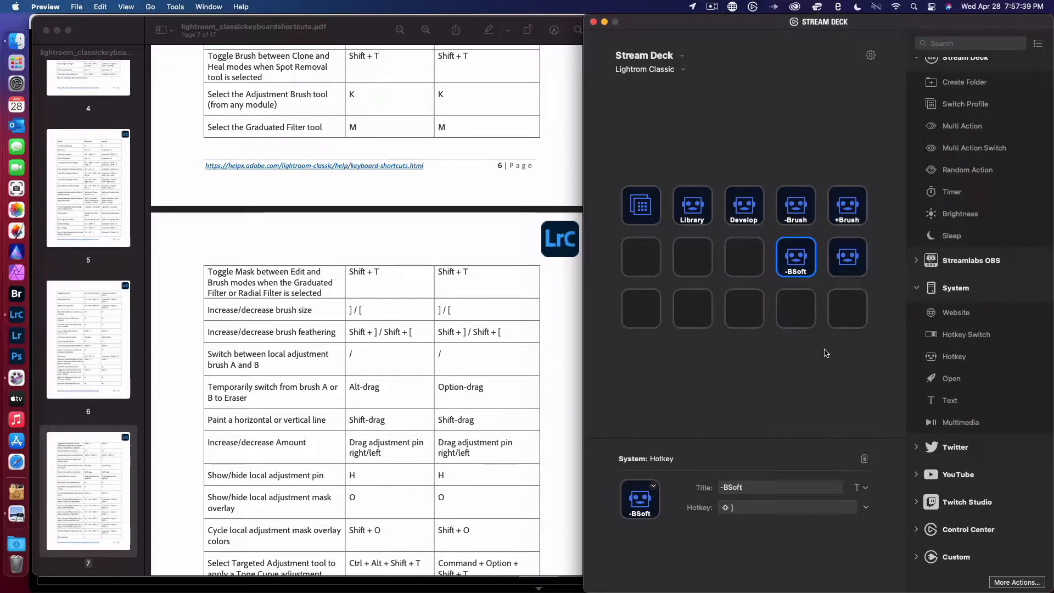
Assign Shift+Command+[ to the blank hotkey beside the -BSoft key.
click(845, 267)
click(759, 508)
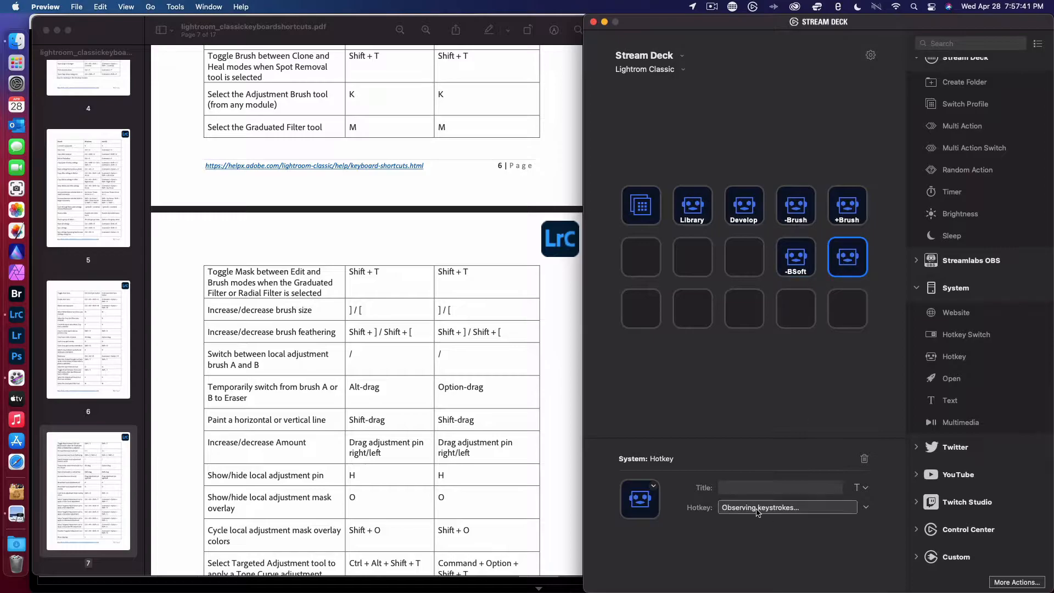
click(803, 254)
click(840, 259)
click(751, 509)
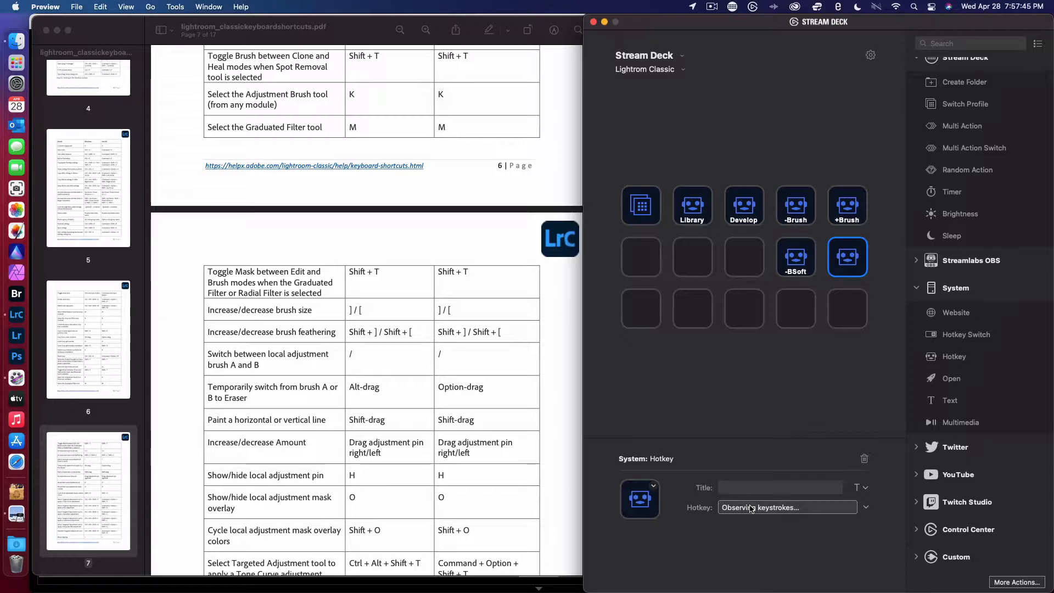
key(shift)
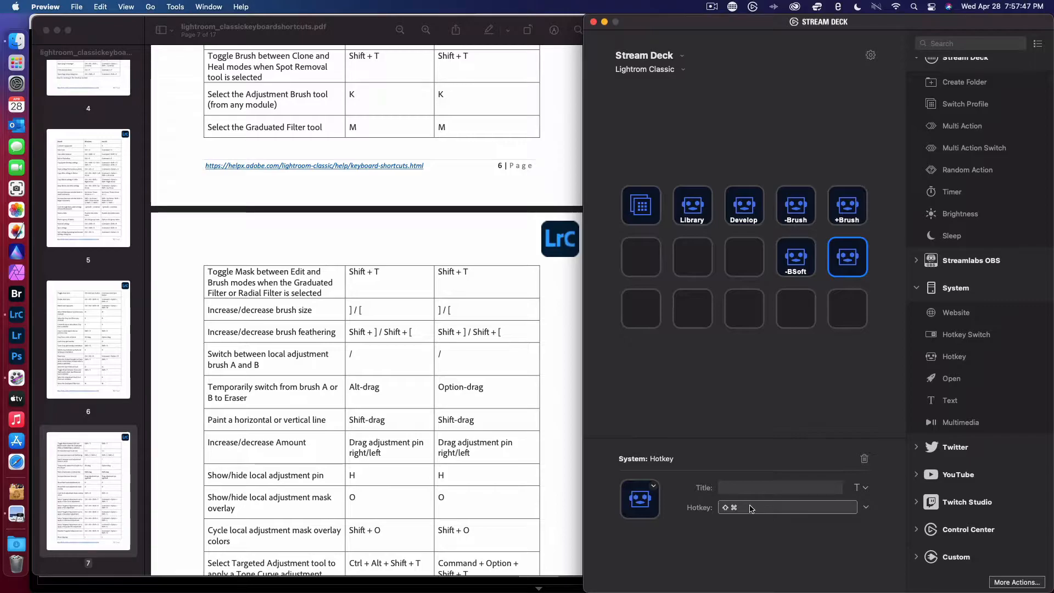
key(super+shift+bracketleft)
Change the -BSoft key's assigned hotkey to Shift+[.
click(803, 252)
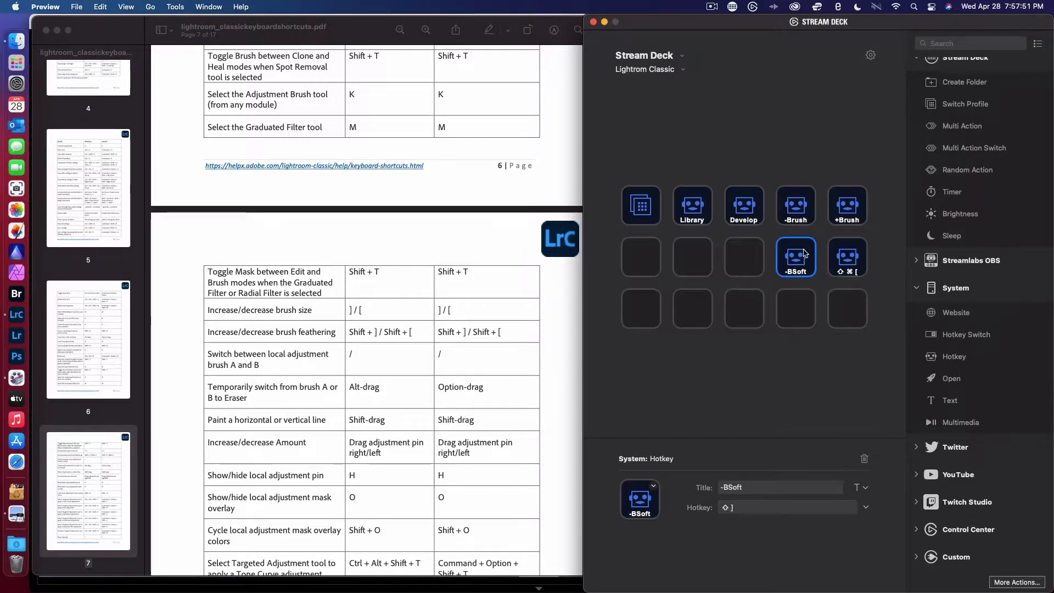
click(843, 257)
click(817, 258)
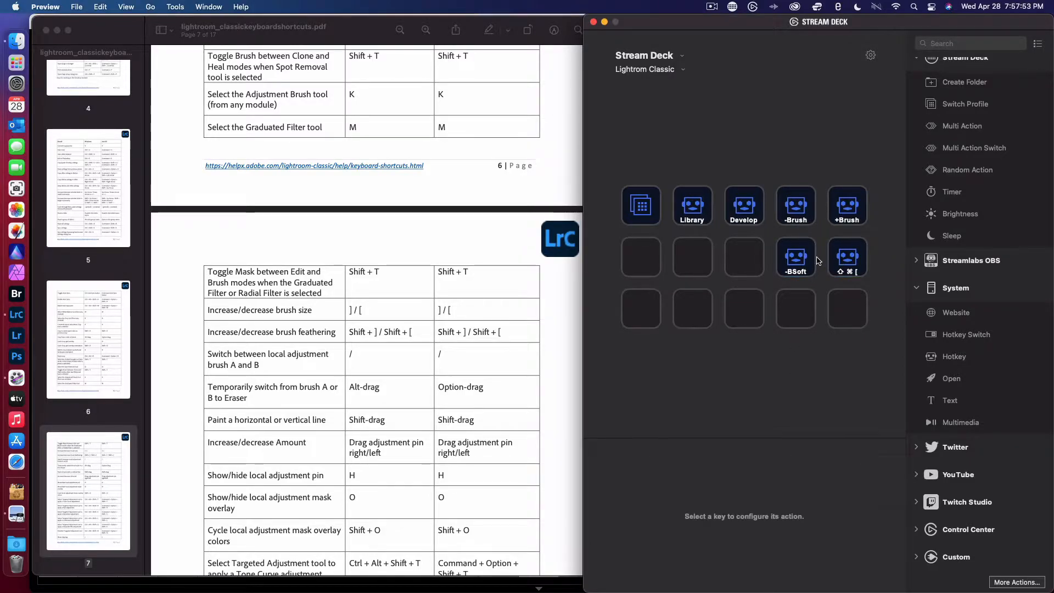
click(814, 259)
click(840, 262)
click(799, 269)
click(732, 508)
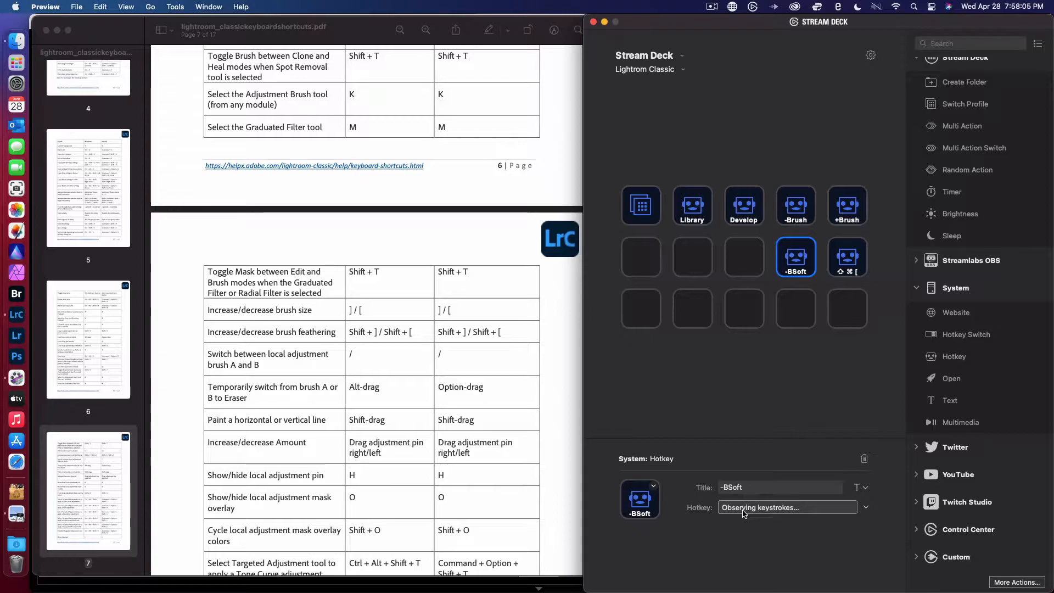
key(shift+bracketleft)
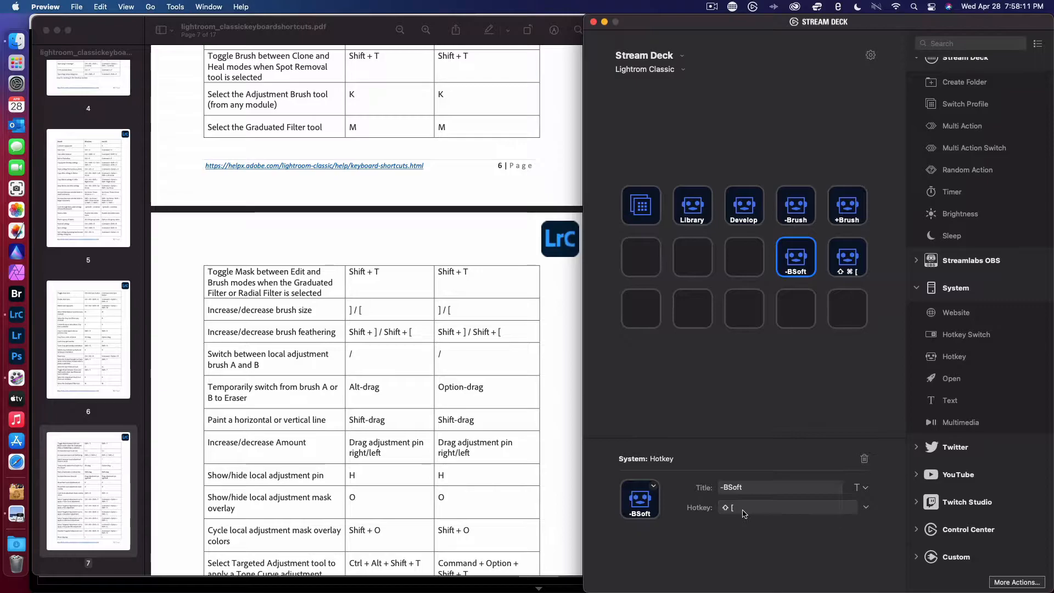
Change the assigned hotkey of the key beside -BSoft to Shift+].
click(849, 275)
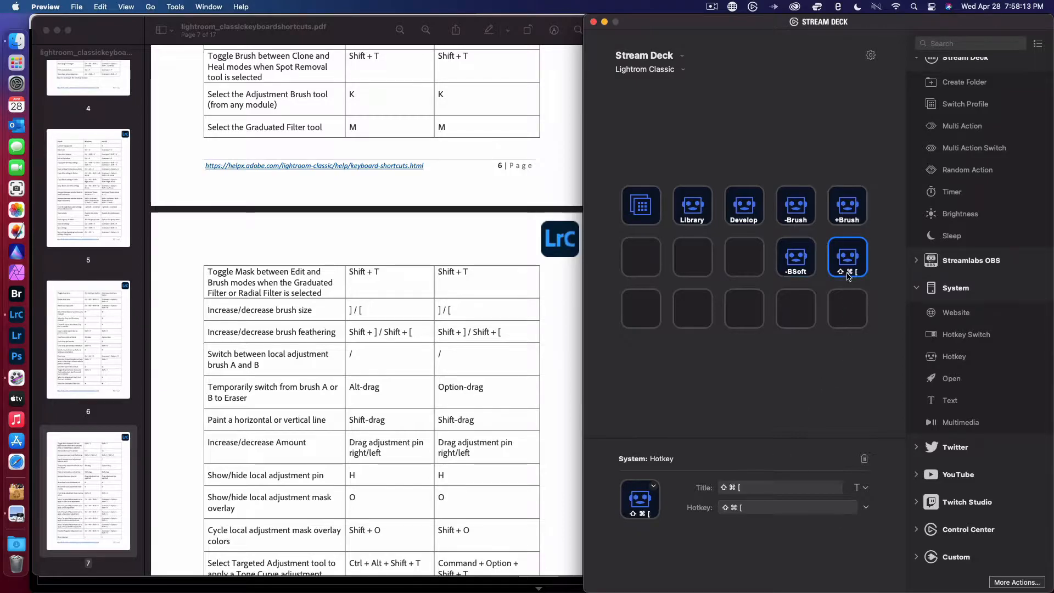
click(745, 507)
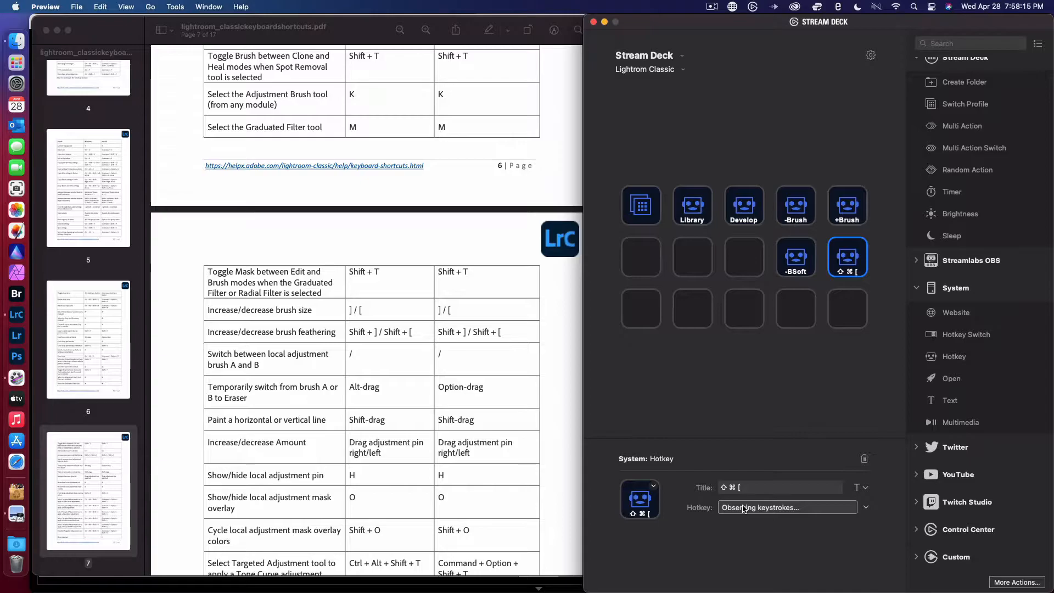
key(shift+bracketright)
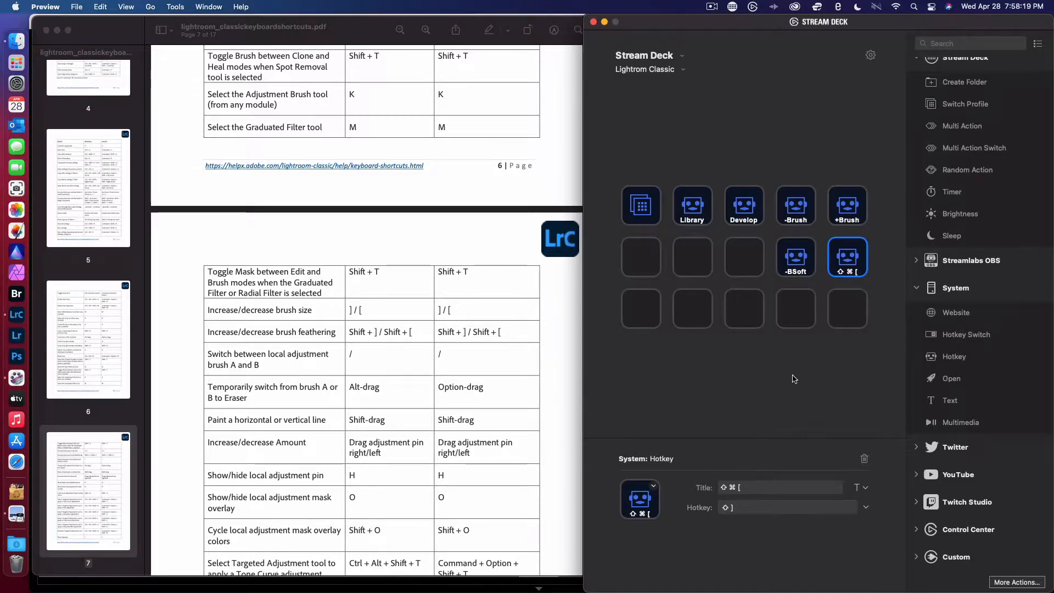
click(797, 269)
click(842, 267)
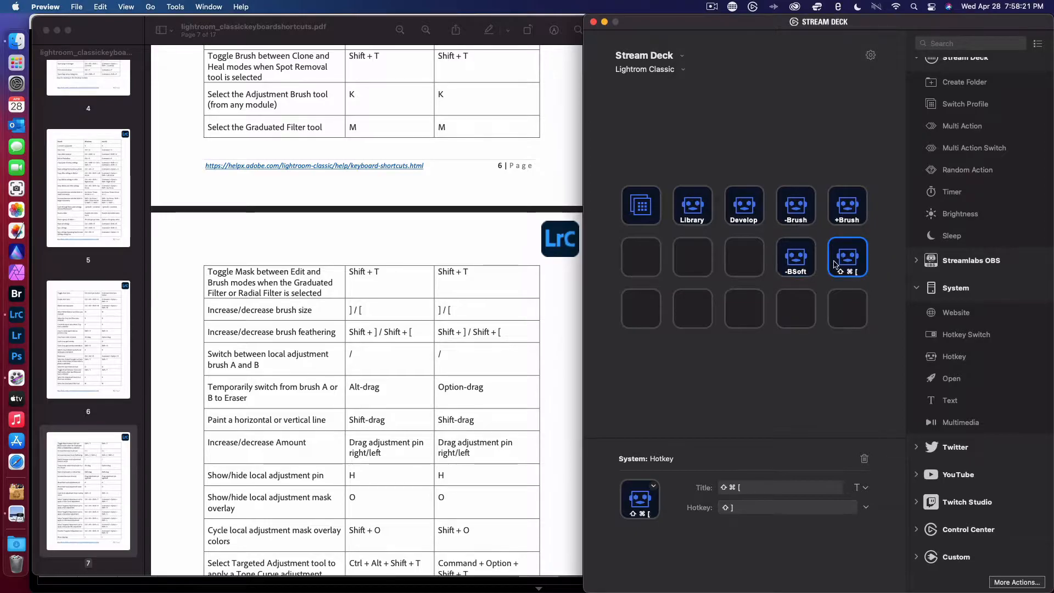
Replace the title of the Shift+] key with +BSoft.
triple_click(741, 487)
key(BackSpace)
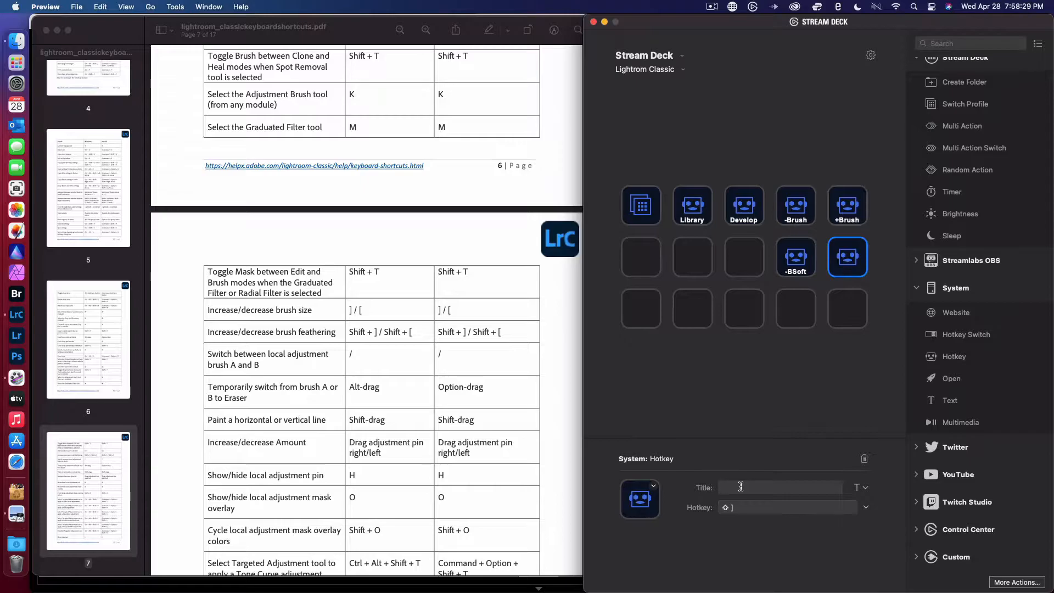
text(+)
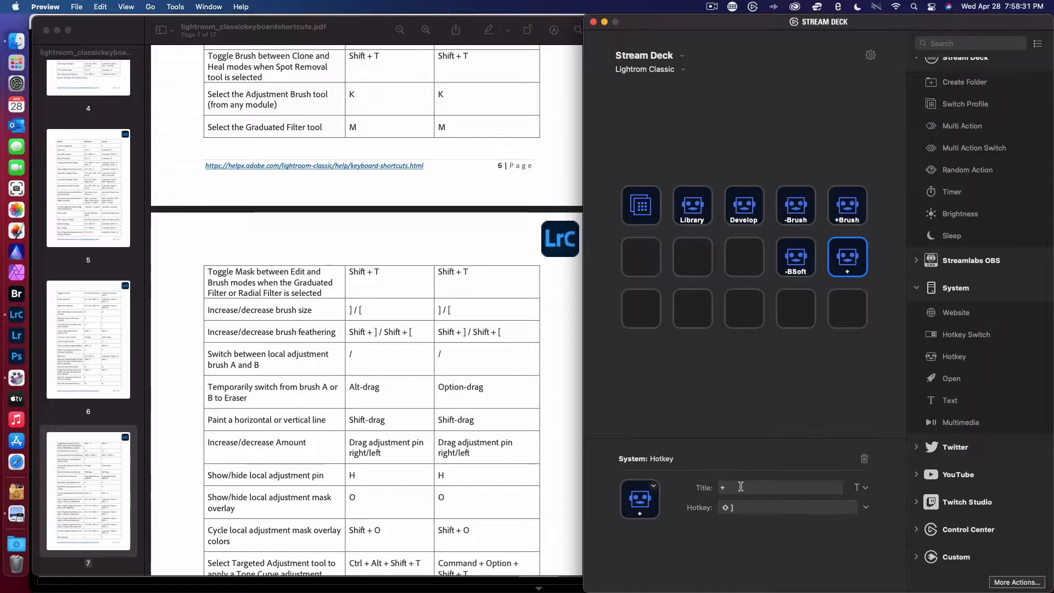
text(BSoft)
click(782, 338)
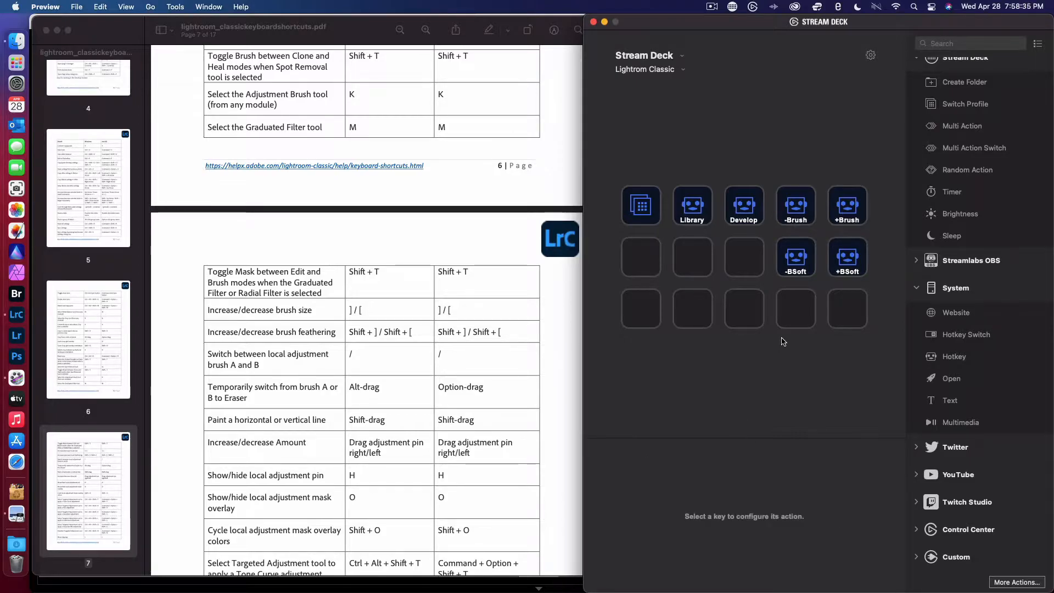
Switch to Lightroom Classic, open the Develop module and activate the Adjustment Brush.
key(ctrl+Up)
click(678, 254)
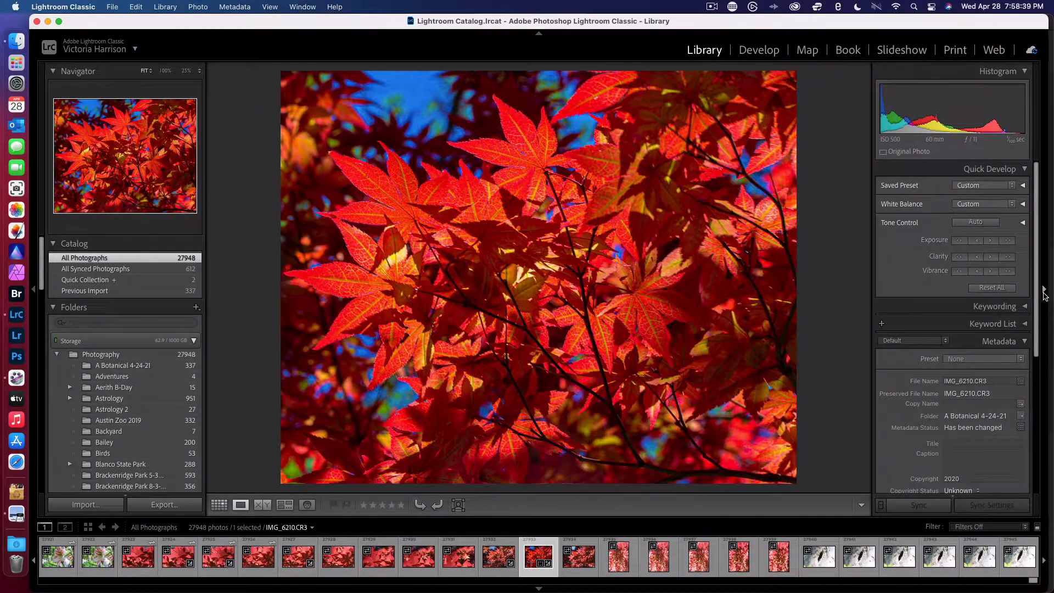
click(764, 52)
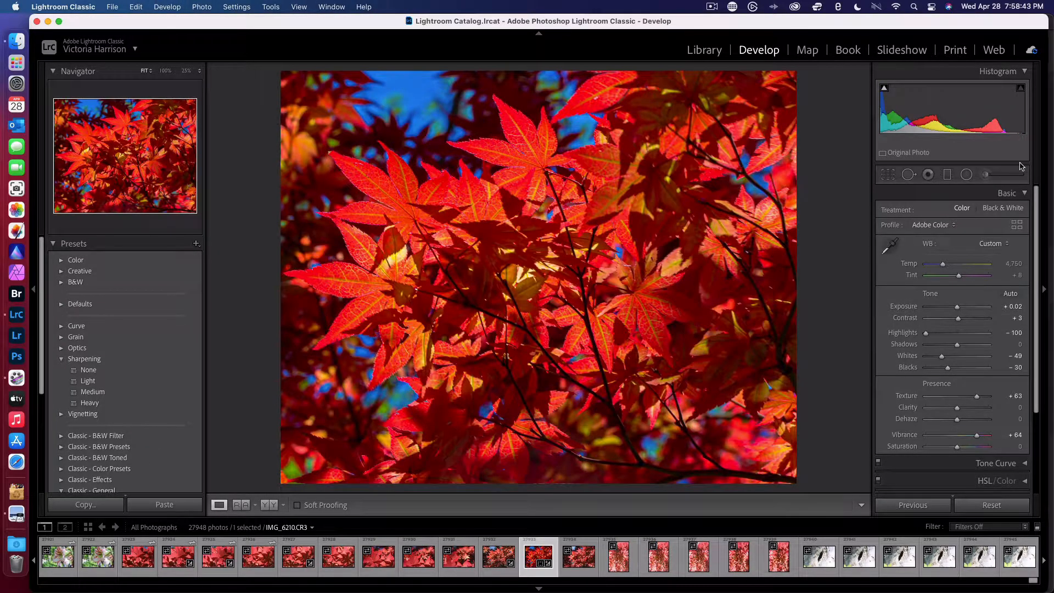
click(991, 175)
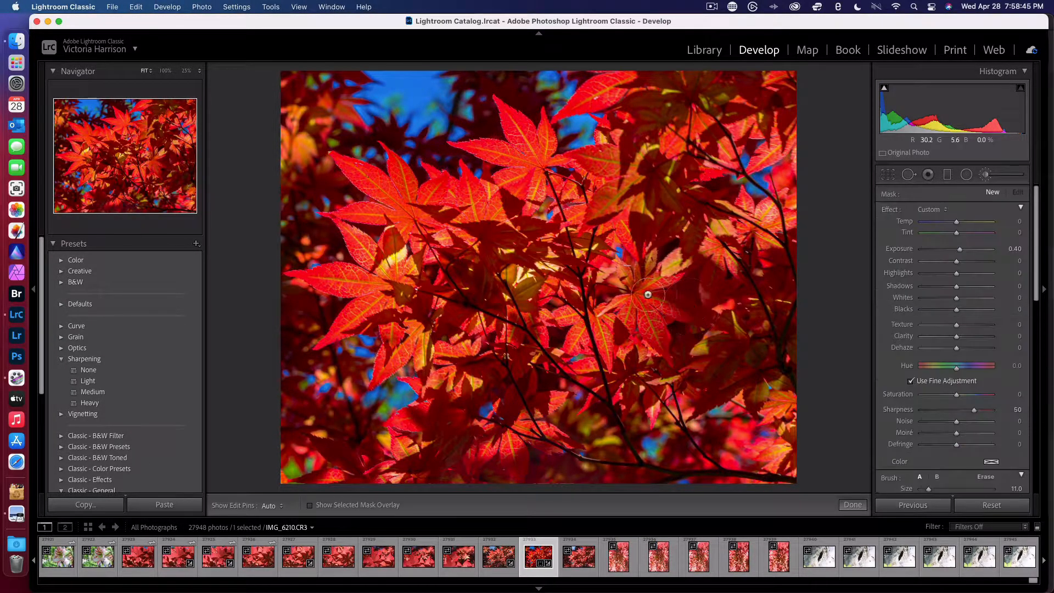
Test increasing and decreasing the adjustment brush size over the photo.
key(ctrl+Up)
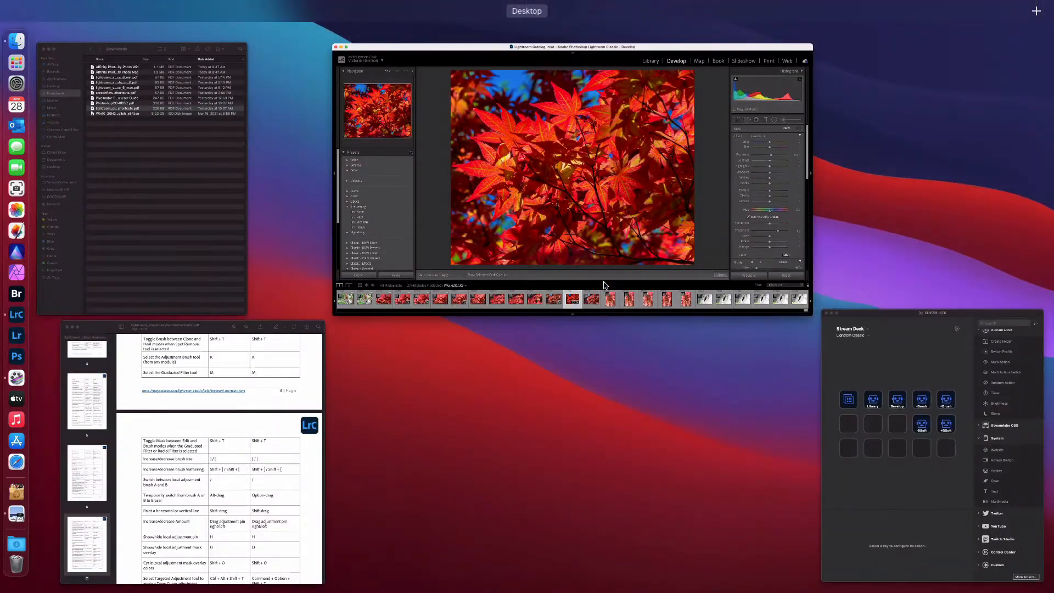
key(ctrl+Up)
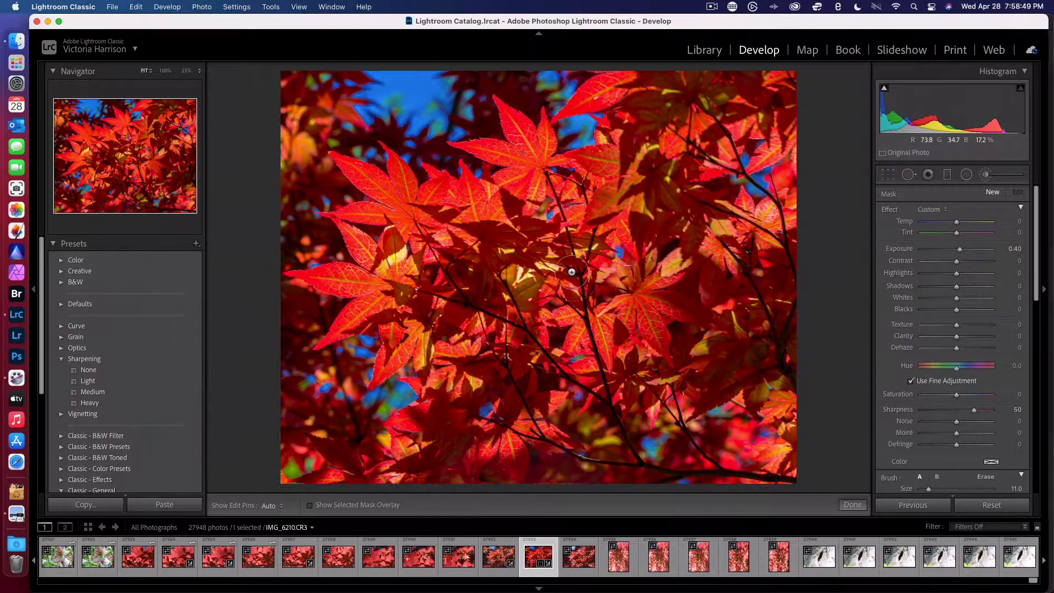
scroll(571, 272, up, 2)
scroll(572, 272, down, 6)
Return to Stream Deck, retitle the ] hotkey +Brush and the [ hotkey -Brush, and swap the two keys' positions.
key(ctrl+Up)
click(924, 359)
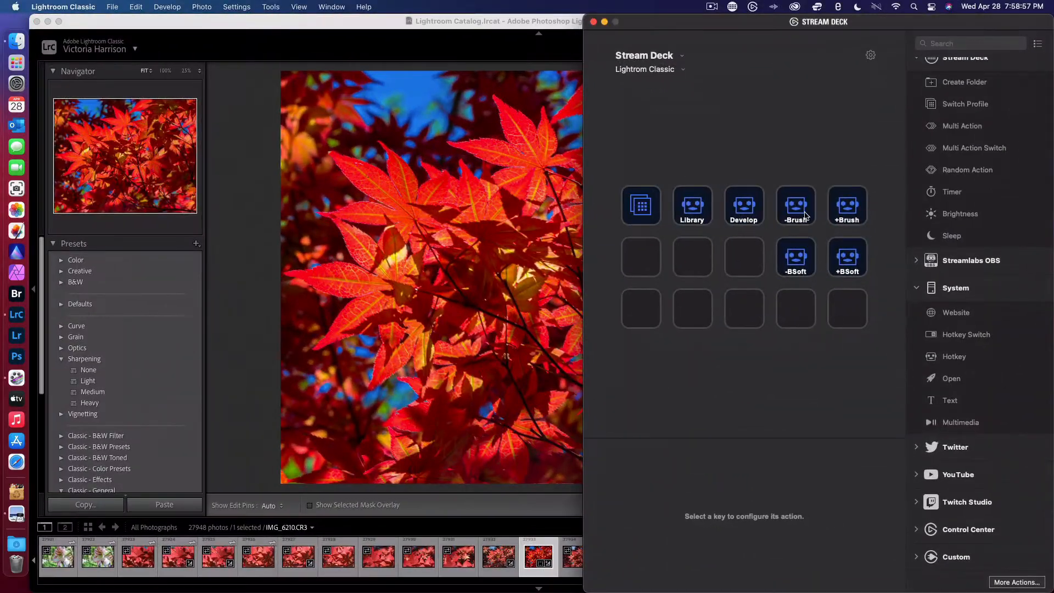
click(805, 220)
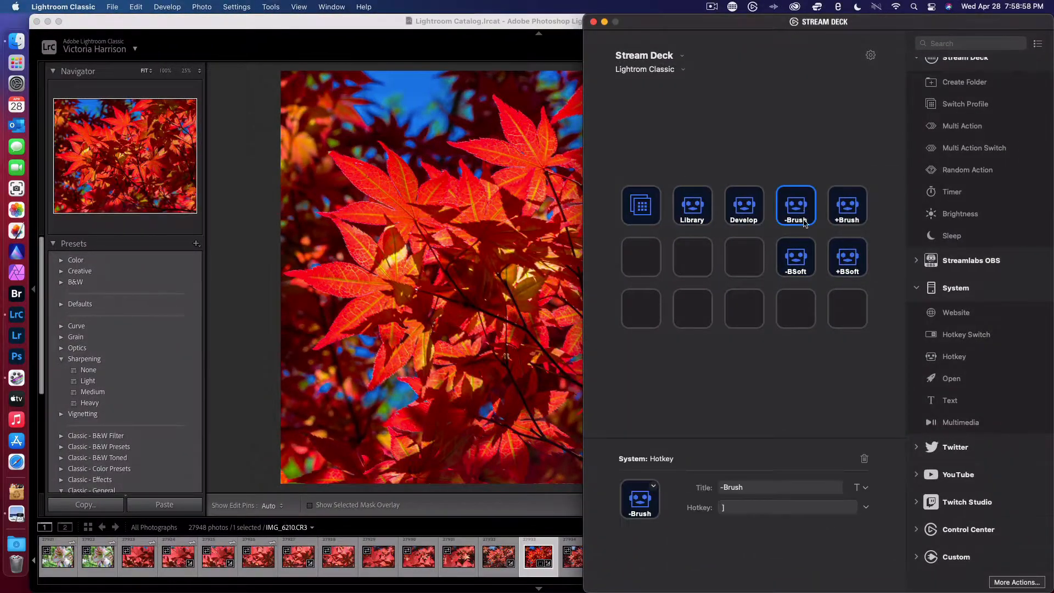
click(724, 487)
key(BackSpace)
text(+)
click(844, 212)
key(BackSpace)
text(-)
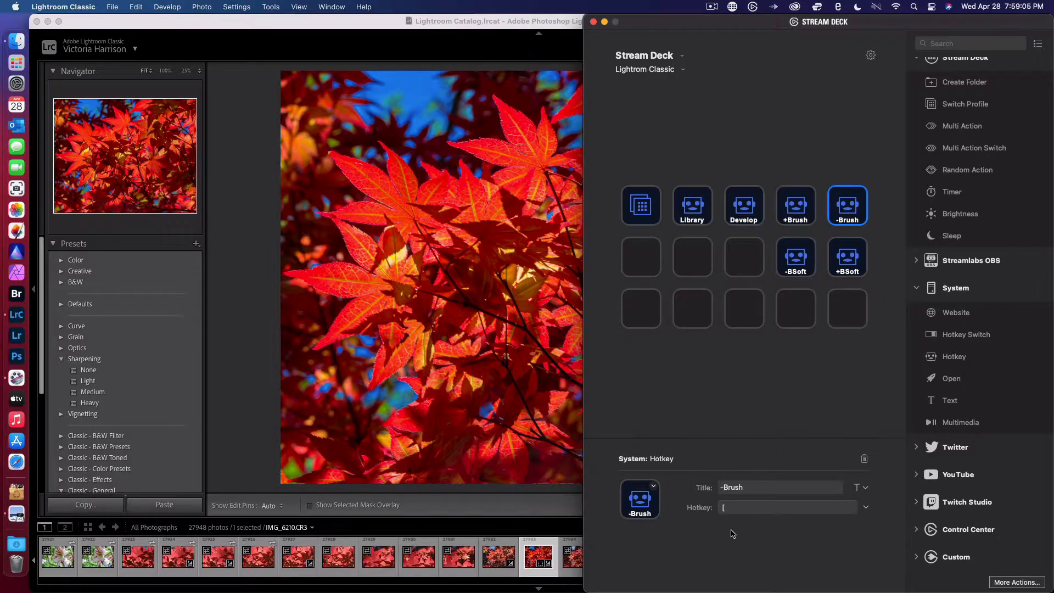
drag(852, 209, 796, 209)
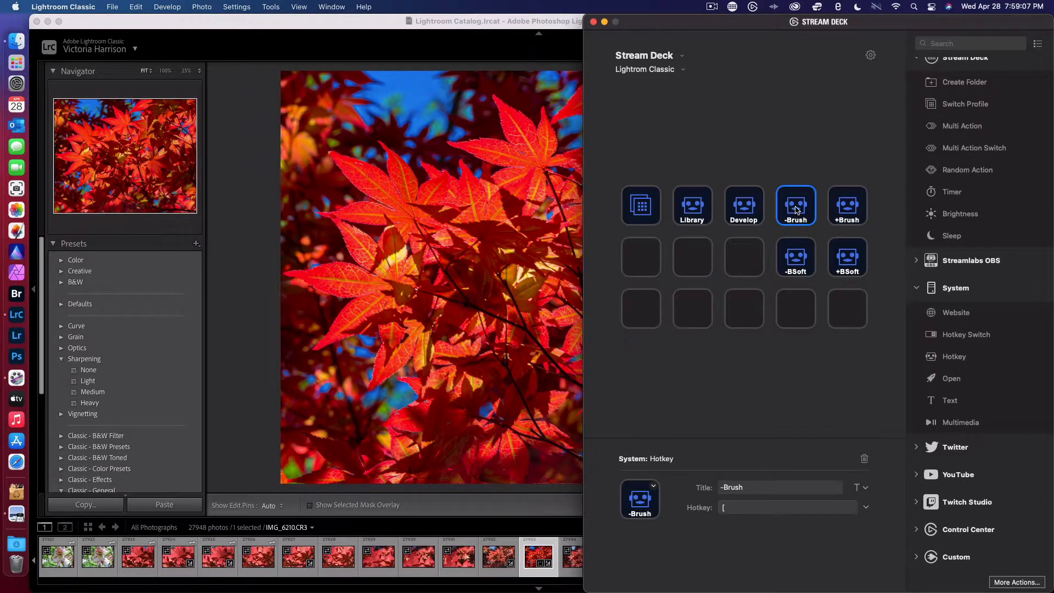
Retitle the Shift+[ hotkey +BSoft and the Shift+] hotkey -BSoft, and swap the two keys' positions.
click(802, 260)
click(812, 198)
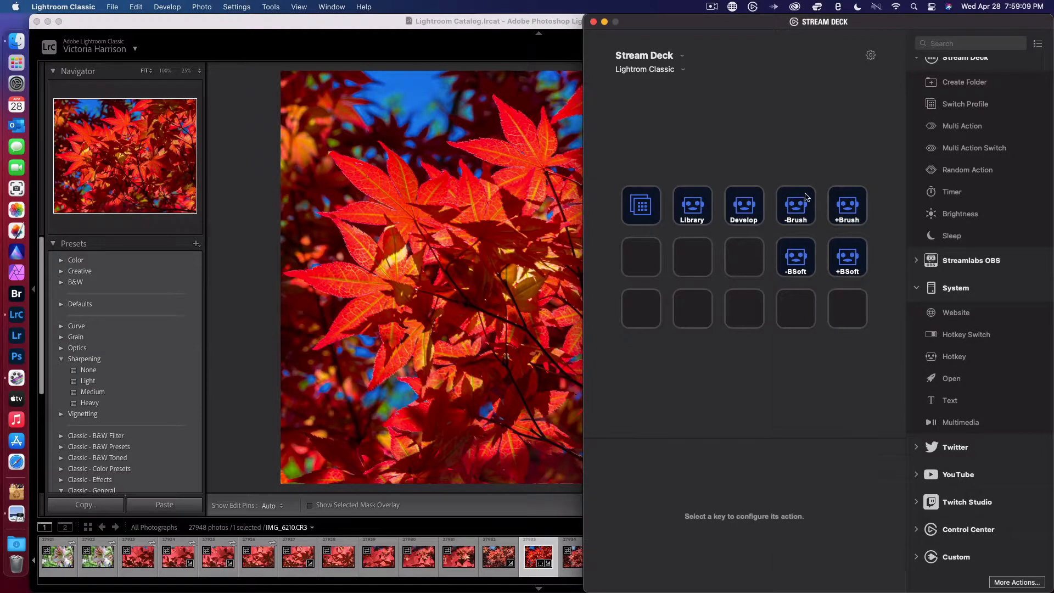
click(847, 269)
click(813, 265)
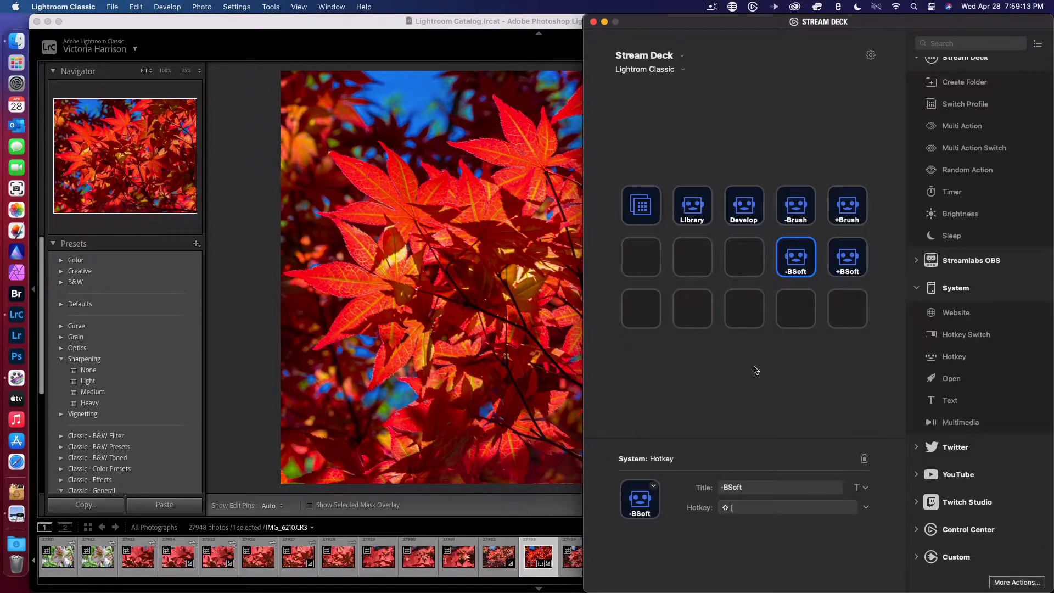
key(BackSpace)
text(+)
click(851, 277)
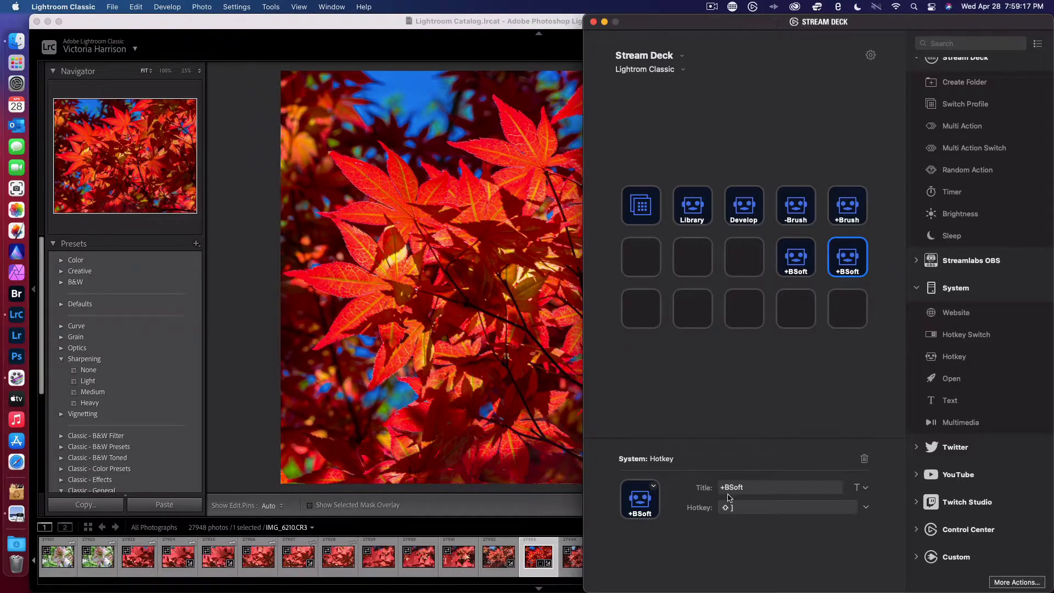
key(BackSpace)
text(-)
drag(840, 260, 801, 262)
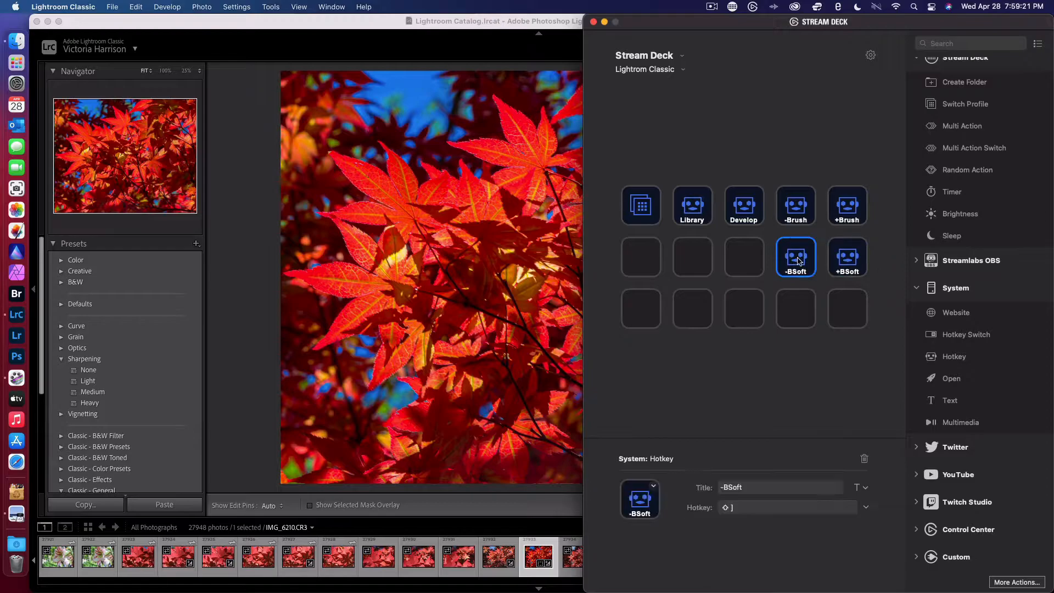
Switch to Lightroom Classic and test the [ and ] brush hotkeys over the photo in the Develop module.
key(ctrl+Up)
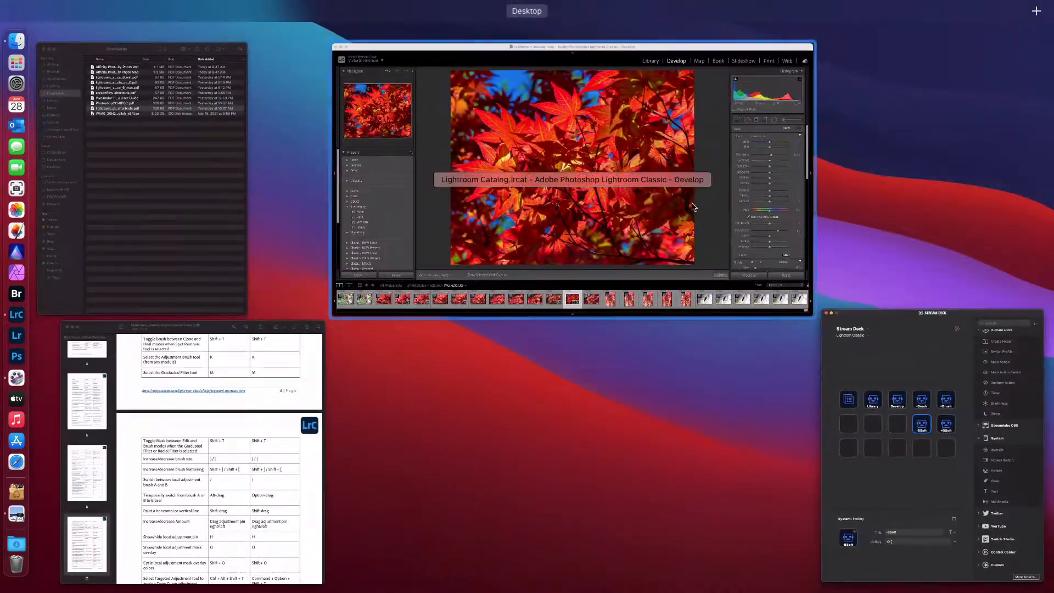
click(686, 200)
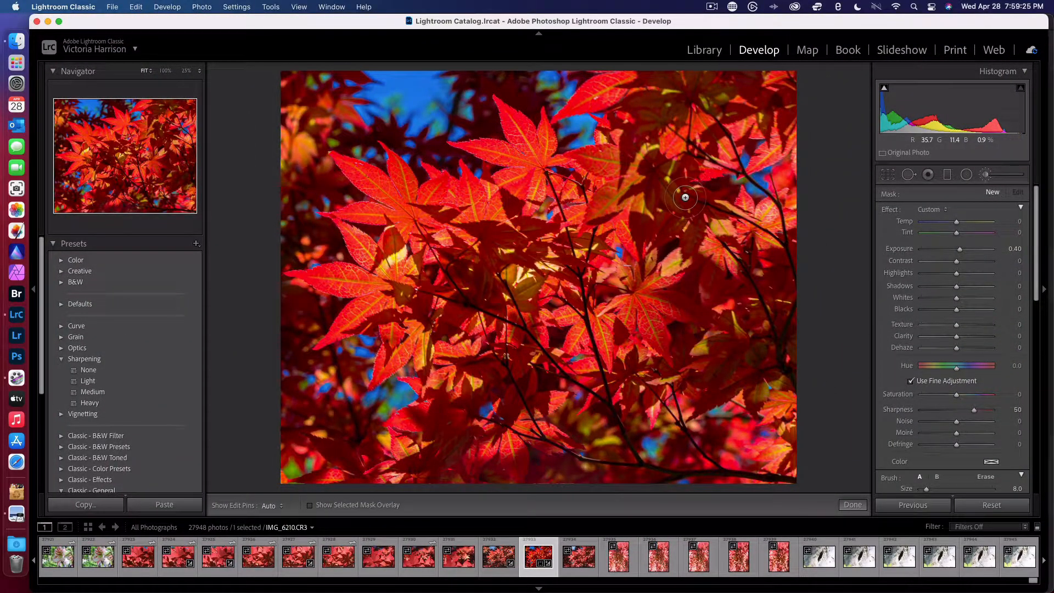
key(bracketleft)
key(bracketleft)
key(bracketright)
key(bracketright)
key(bracketright)
Return to Stream Deck, retitle the Shift+] hotkey +BSoft and the Shift+[ hotkey -BSoft, and swap the two keys' positions.
key(ctrl+Up)
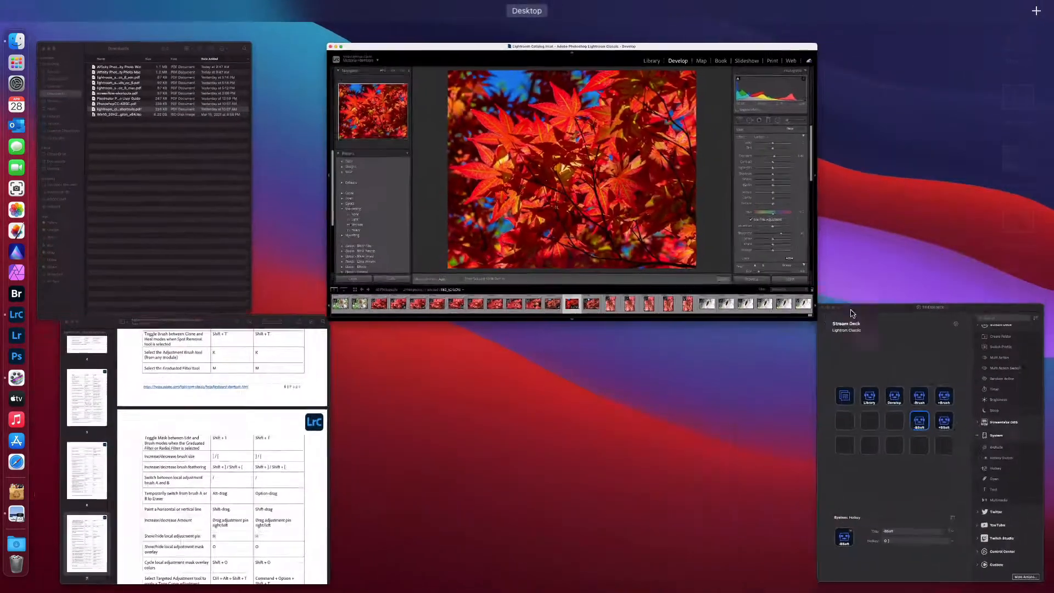
click(911, 323)
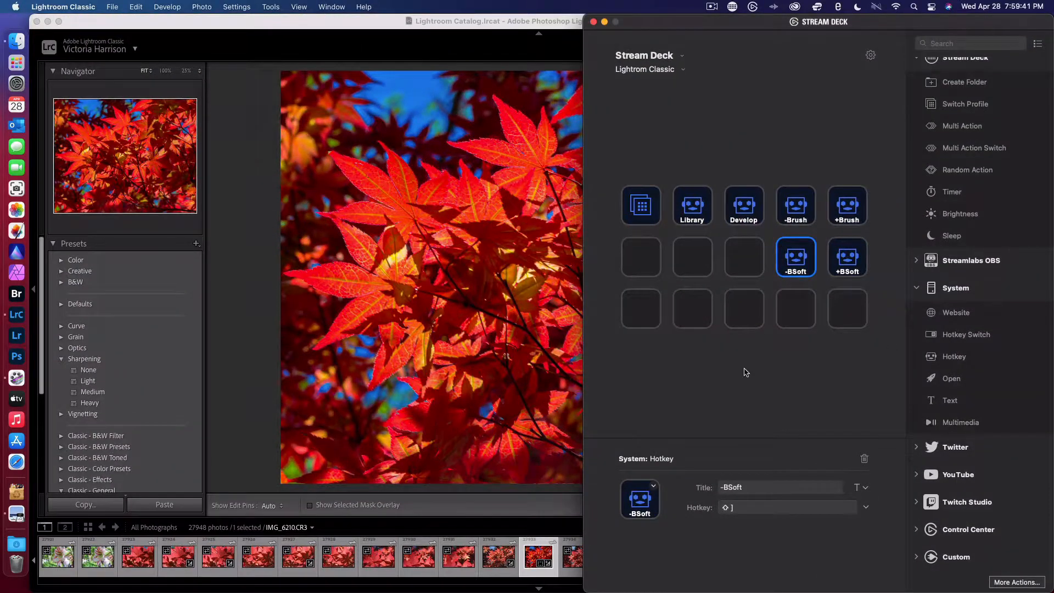
key(BackSpace)
text(+)
click(857, 260)
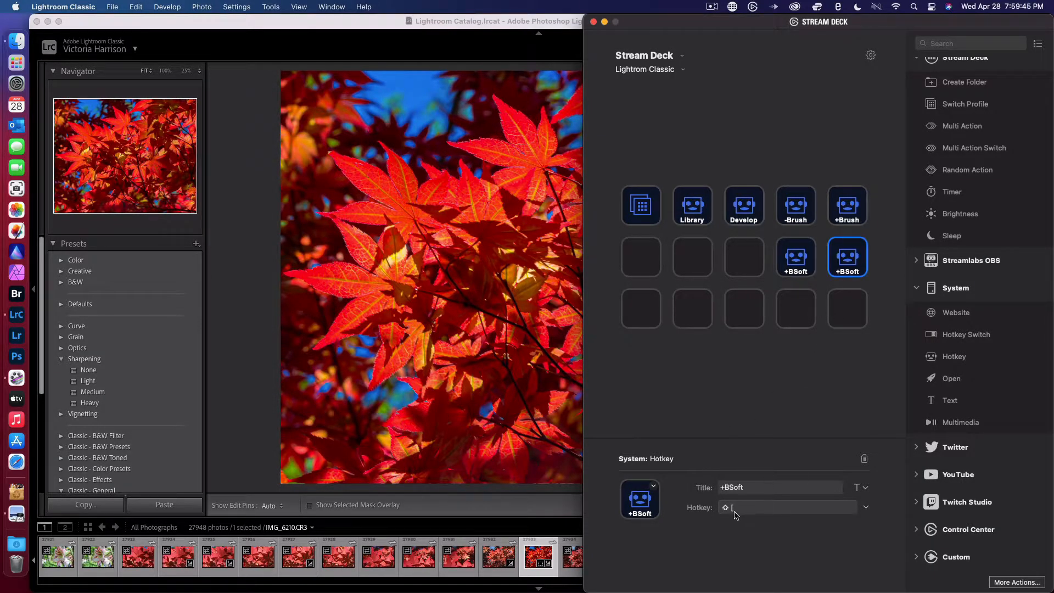
key(BackSpace)
text(-)
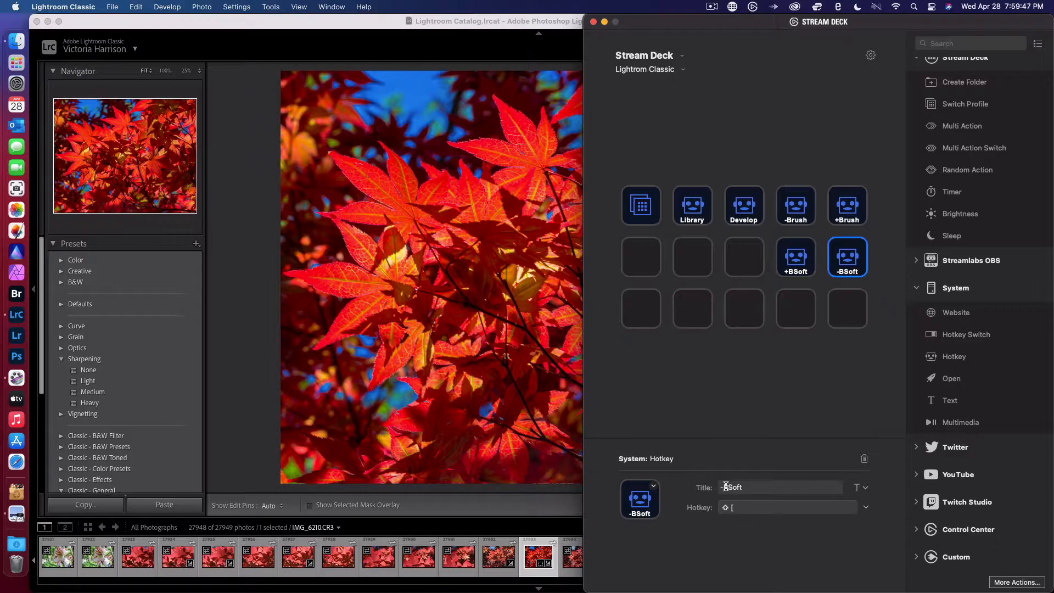
drag(799, 259, 847, 261)
Switch to Lightroom Classic, select a portrait red-leaf photo in the filmstrip and create a virtual copy of it.
key(ctrl+Up)
click(690, 201)
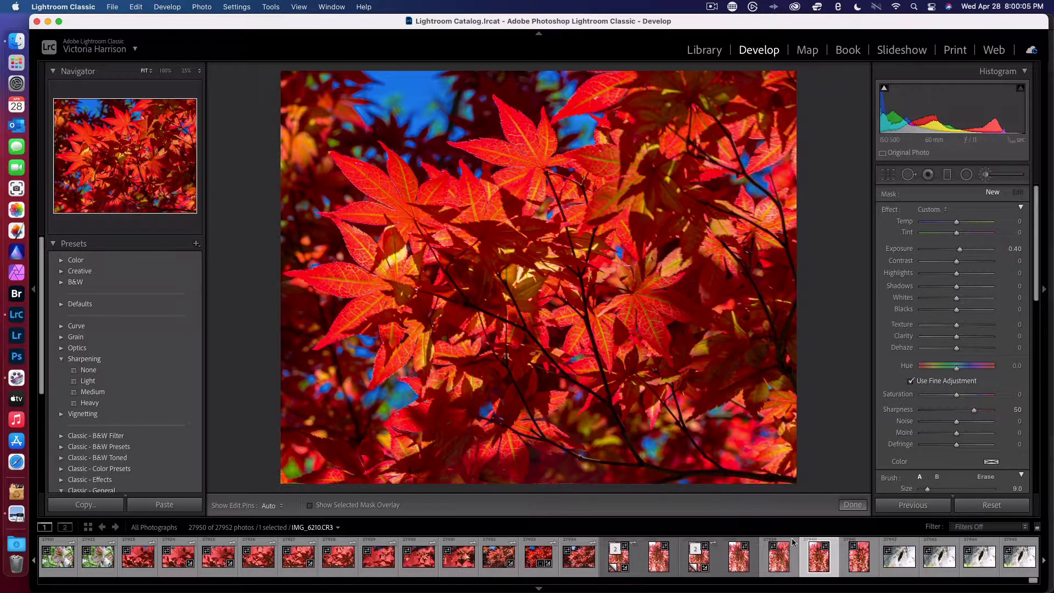
click(818, 568)
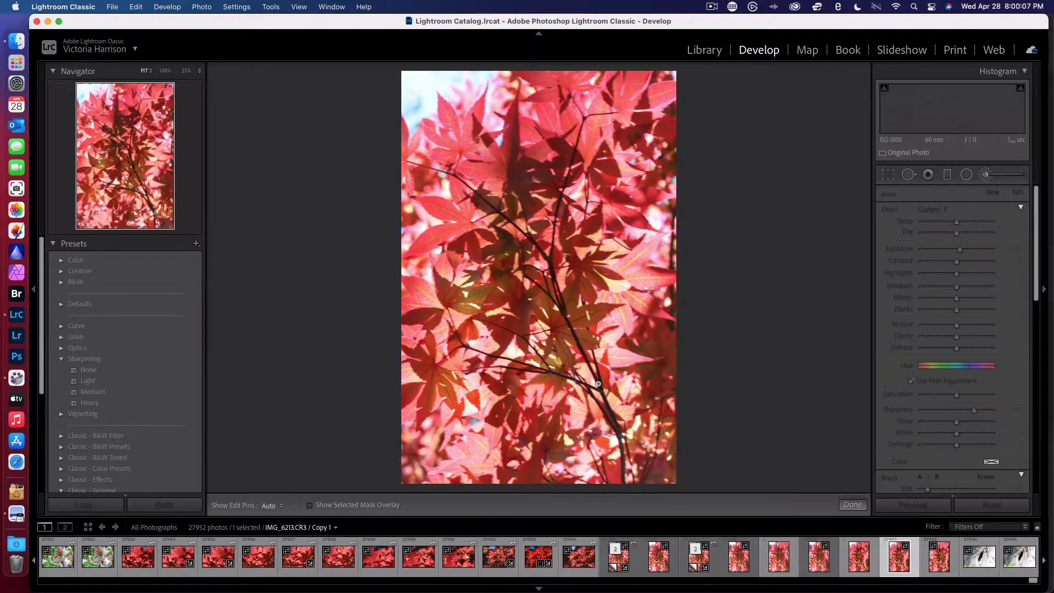
key(super+apostrophe)
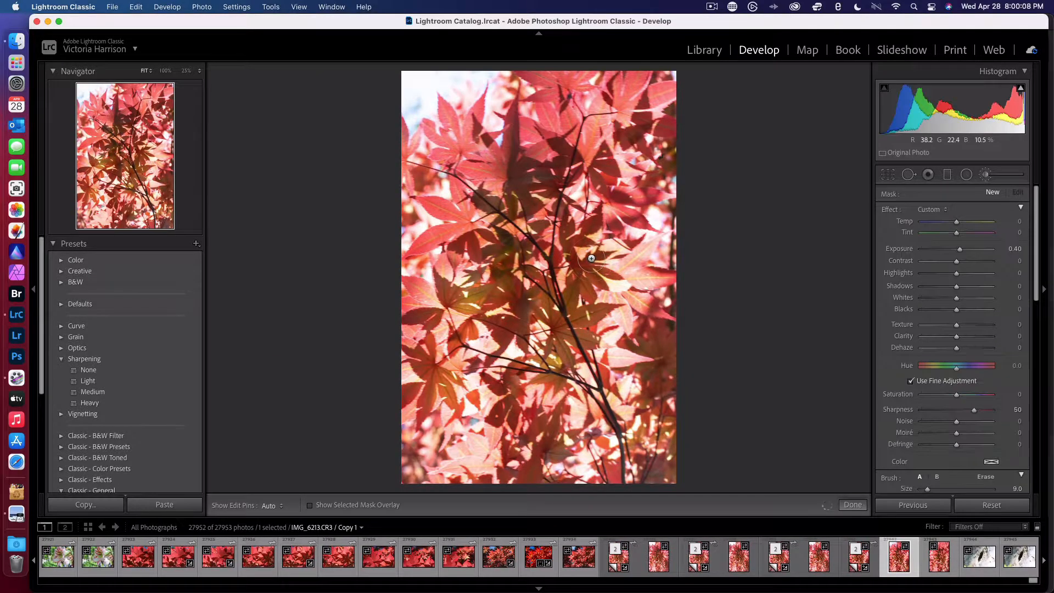
Leave the adjustment brush, try a white balance temperature of 6,759 on the leaf photo, and undo the change.
click(984, 175)
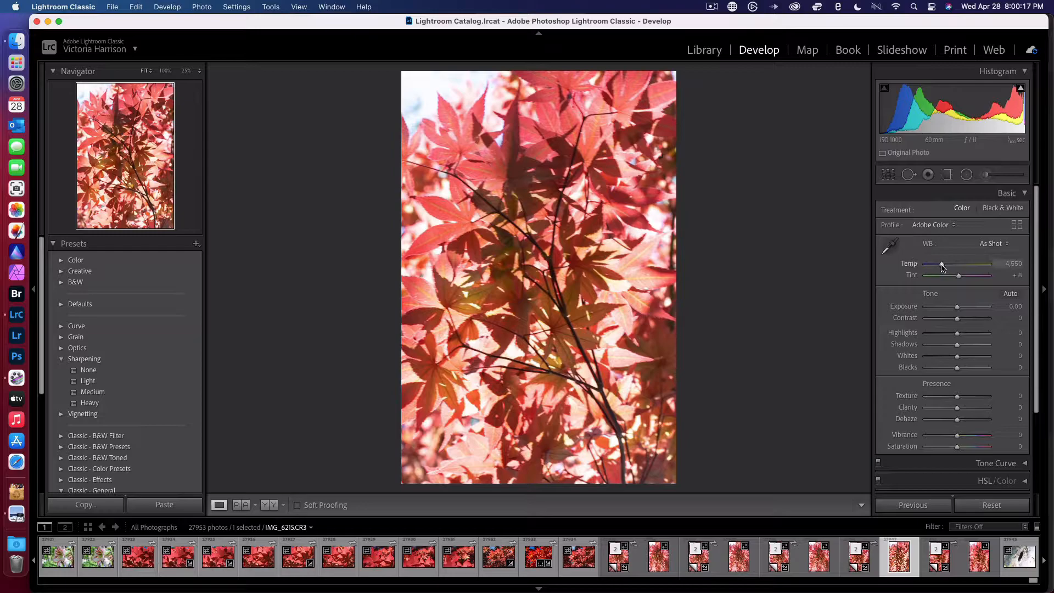
drag(942, 266, 957, 270)
scroll(969, 268, down, 1)
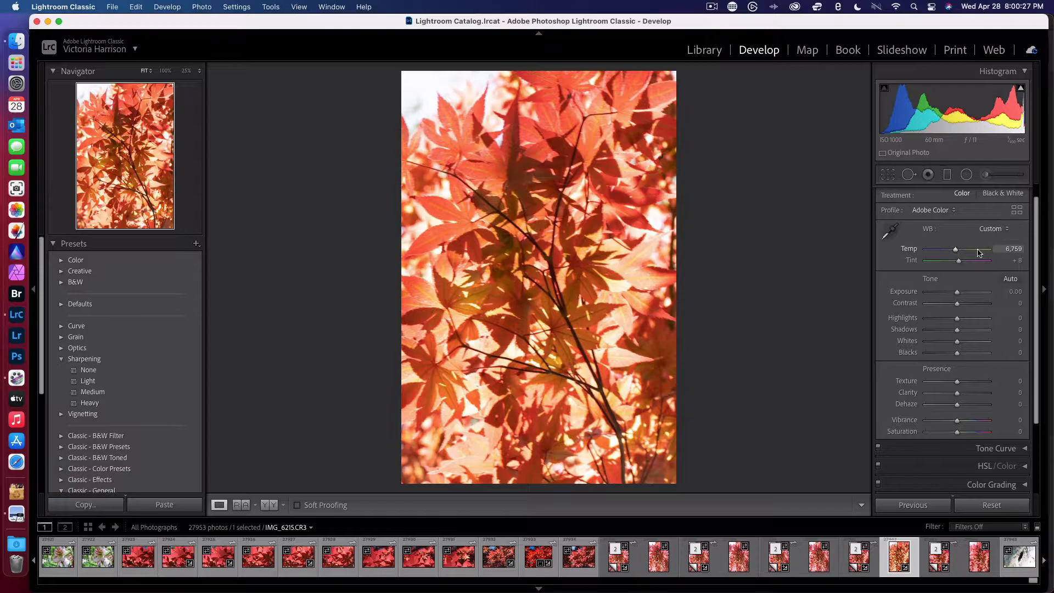
key(super+z)
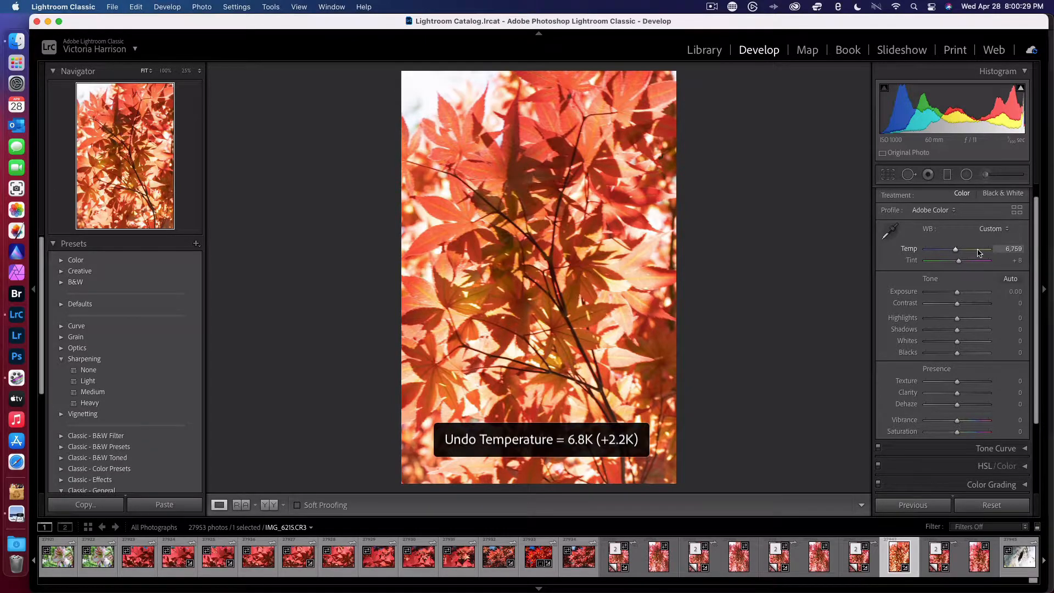
key(super+z)
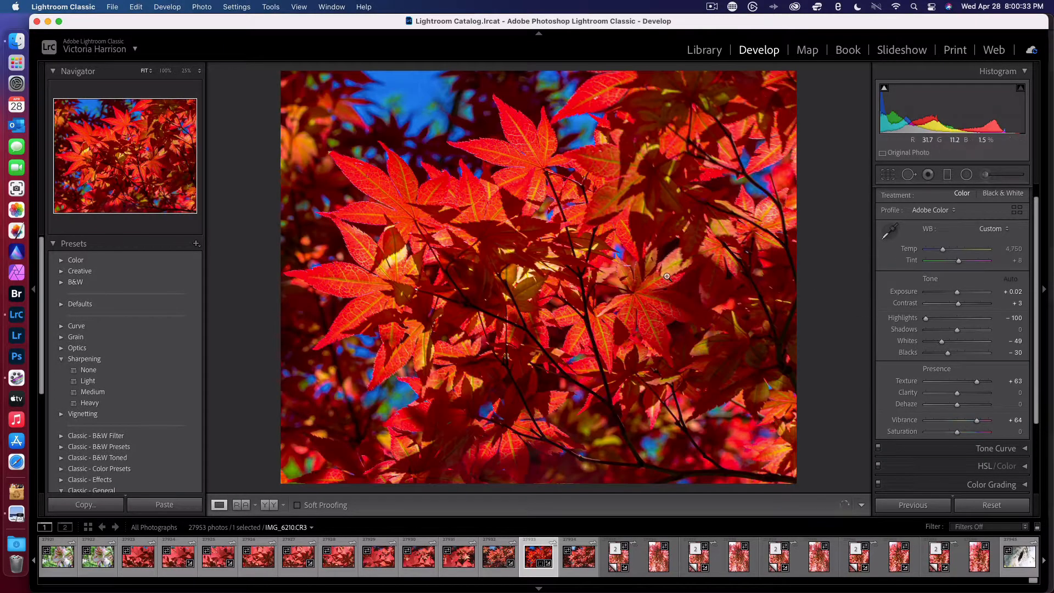
Select photo IMG_6213.CR3, activate the adjustment brush and set its Exposure to -2.91.
click(700, 559)
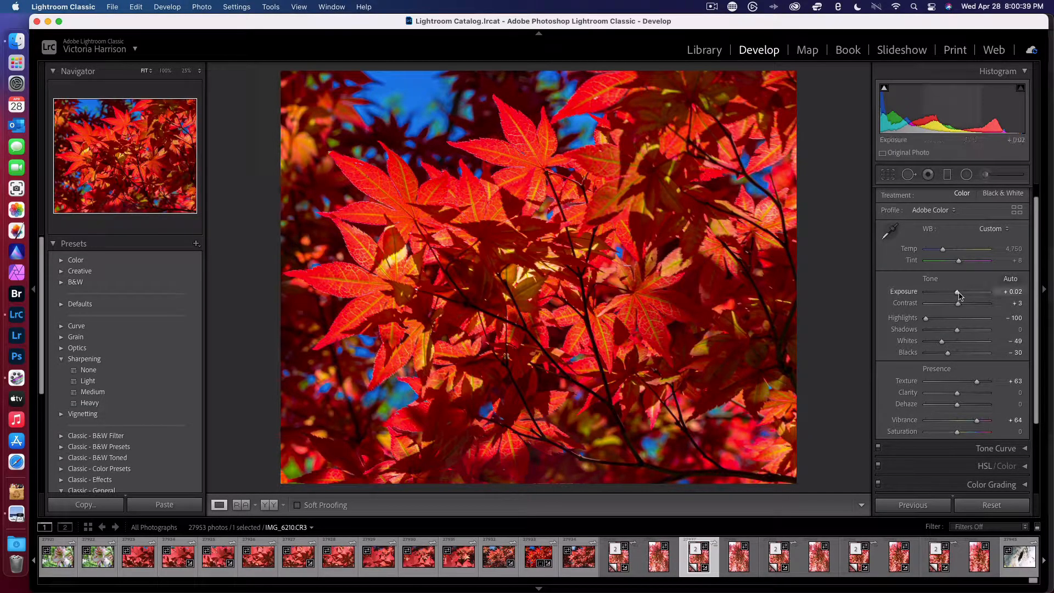
click(742, 565)
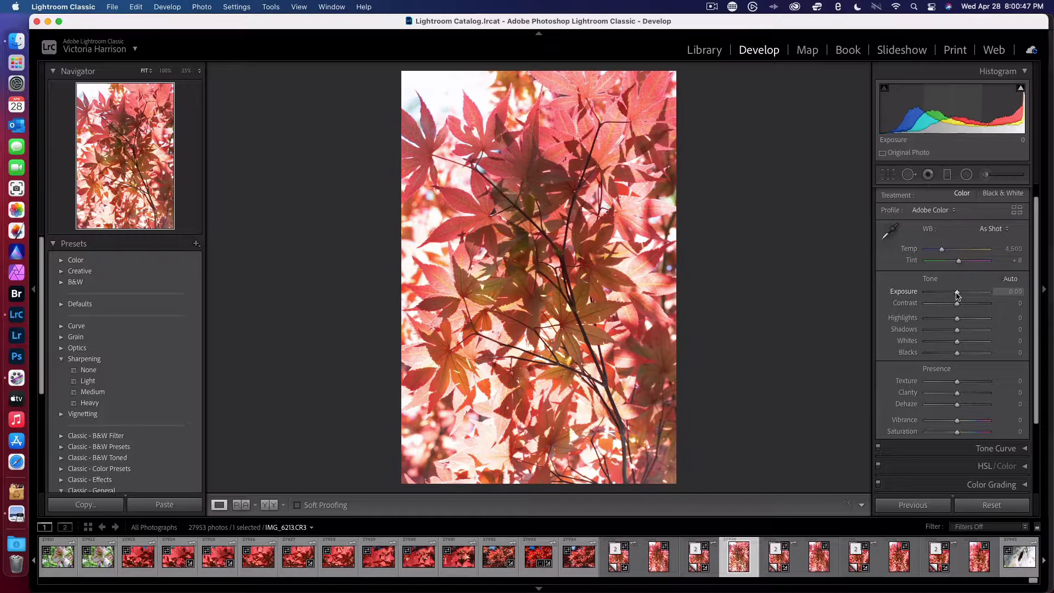
click(985, 175)
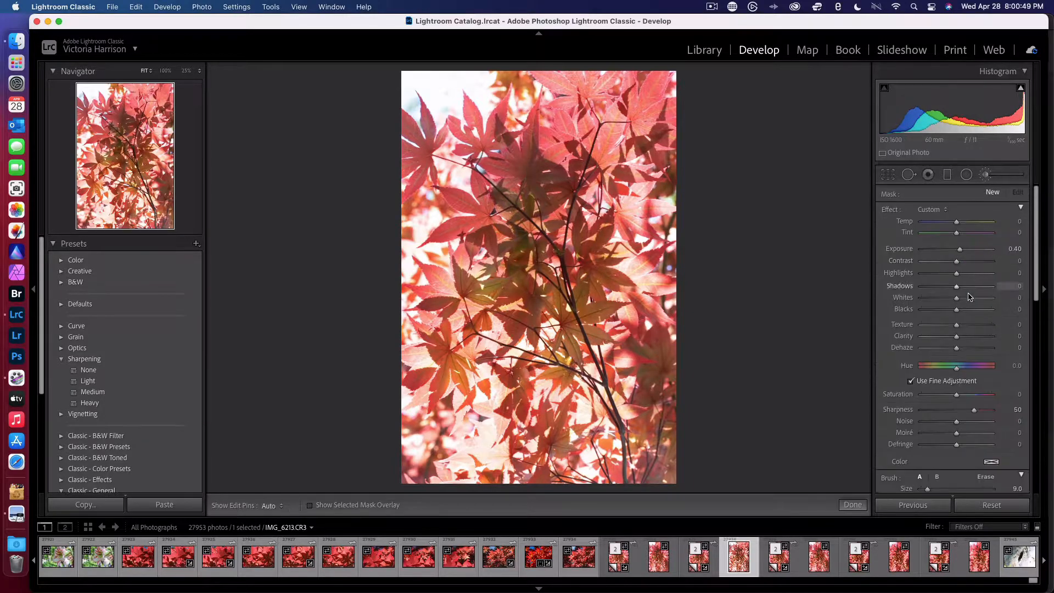
drag(961, 252, 933, 252)
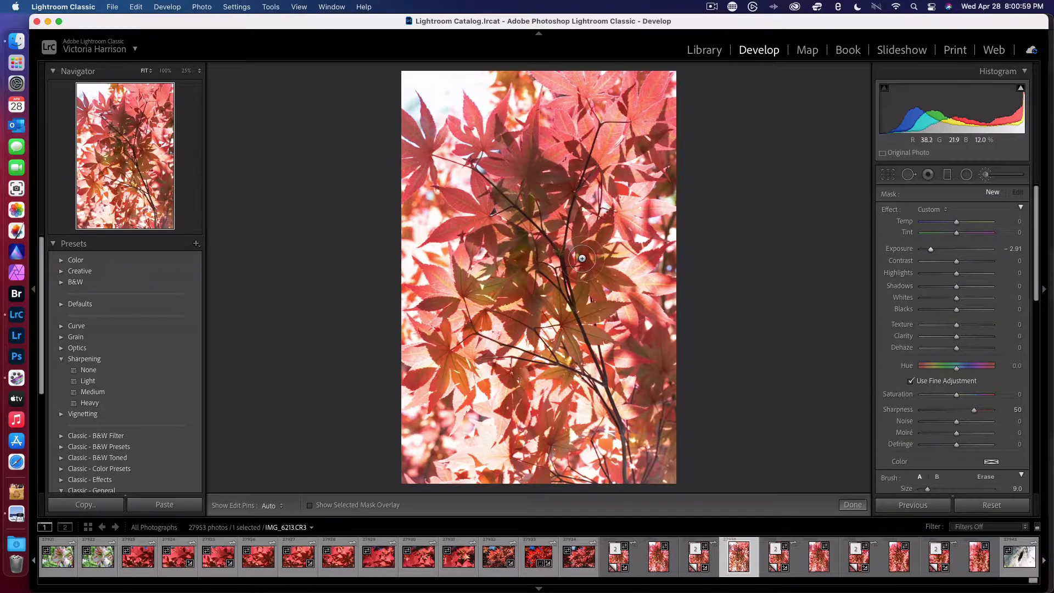
Paint the dark exposure adjustment over the leaves, test brush size and feathering changes, and undo the strokes.
scroll(581, 258, up, 6)
mouse_move(564, 234)
mouse_down()
mouse_move(528, 246)
mouse_move(624, 163)
mouse_move(658, 108)
mouse_move(549, 124)
mouse_move(443, 204)
mouse_move(430, 179)
mouse_move(374, 187)
mouse_move(460, 86)
mouse_move(526, 78)
mouse_move(613, 41)
mouse_move(403, 213)
mouse_move(468, 218)
mouse_move(485, 255)
mouse_move(627, 184)
mouse_move(679, 188)
mouse_move(637, 262)
mouse_move(648, 375)
mouse_move(703, 407)
mouse_move(621, 473)
mouse_move(466, 444)
mouse_move(442, 468)
mouse_move(415, 284)
mouse_move(440, 228)
mouse_up()
drag(940, 182, 645, 300)
scroll(646, 300, down, 5)
scroll(646, 301, up, 4)
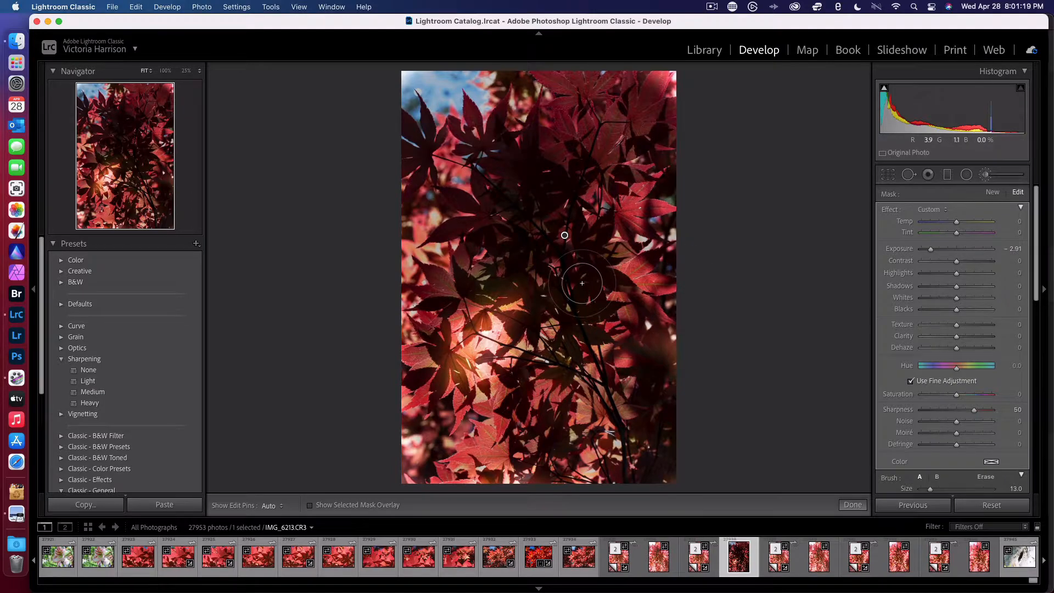
scroll(582, 283, up, 1)
scroll(582, 282, down, 1)
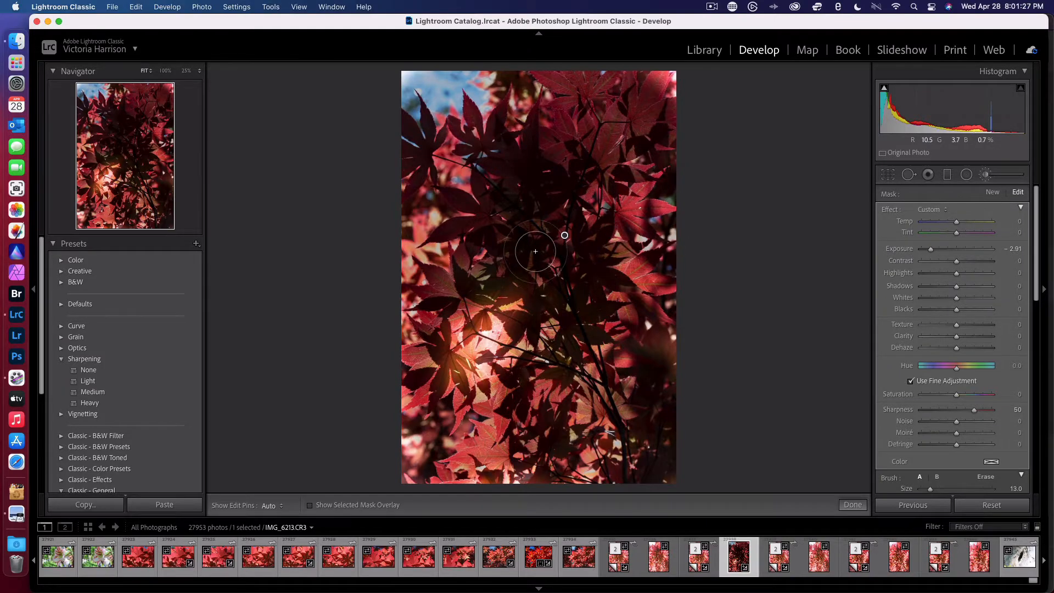
key(super+z)
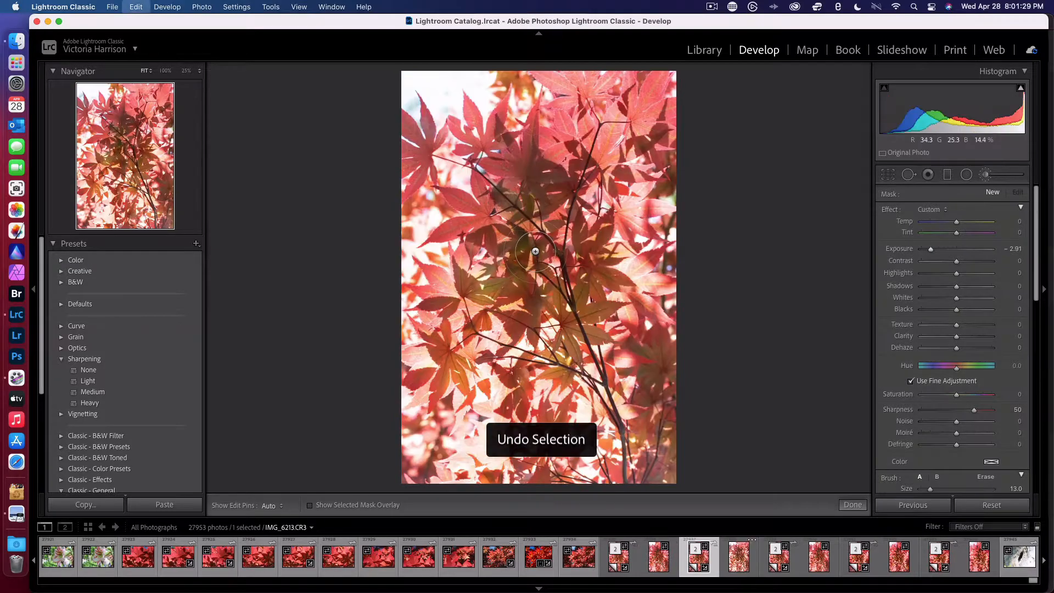
Bring up Stream Deck and the Lightroom Classic shortcuts PDF, and examine the Develop module shortcuts on pages 7 and 8.
key(ctrl+Up)
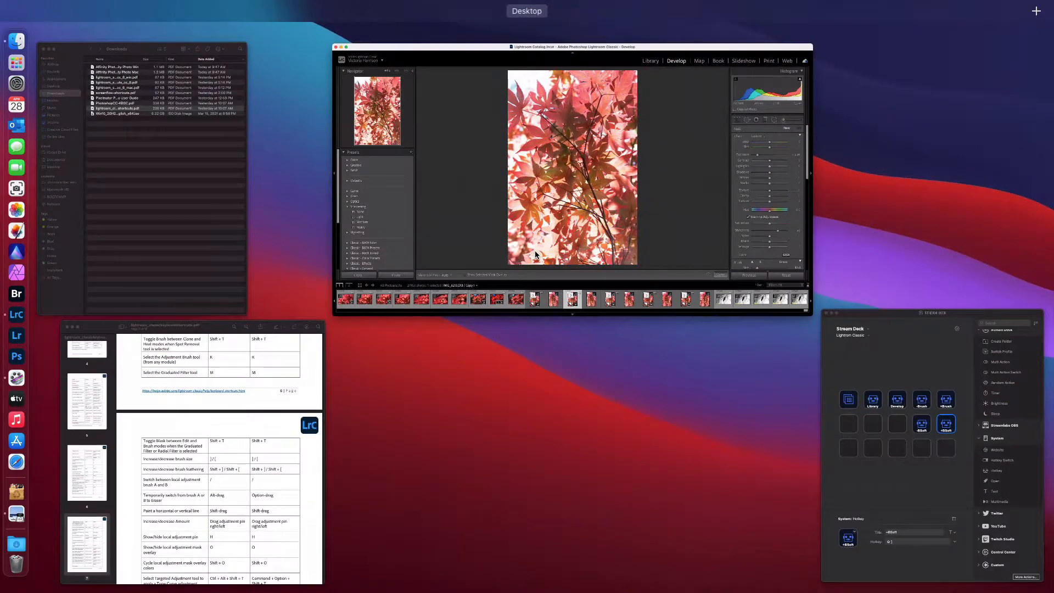
click(859, 358)
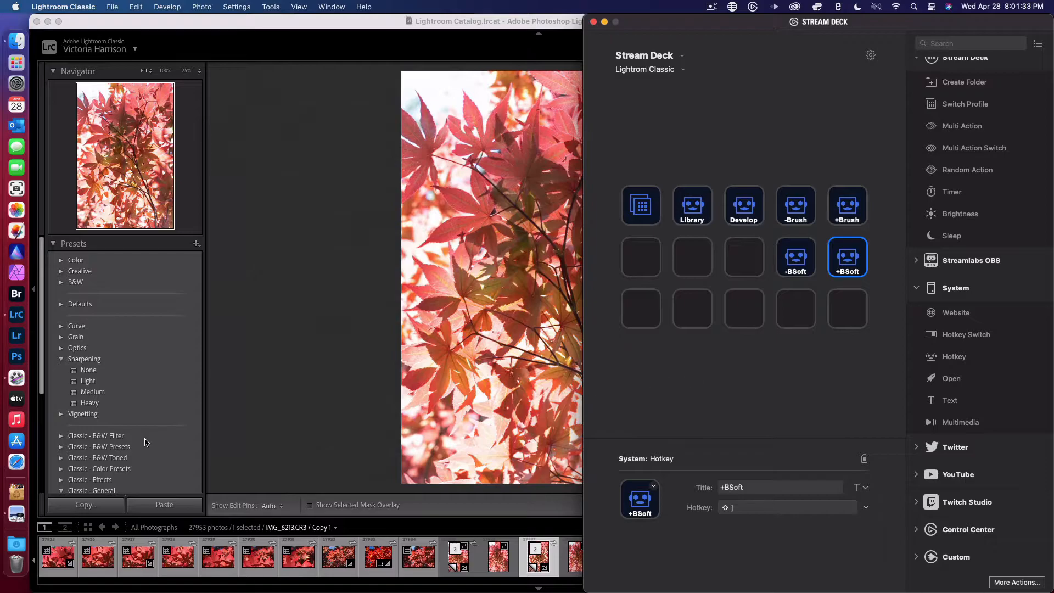
key(ctrl+Up)
click(147, 443)
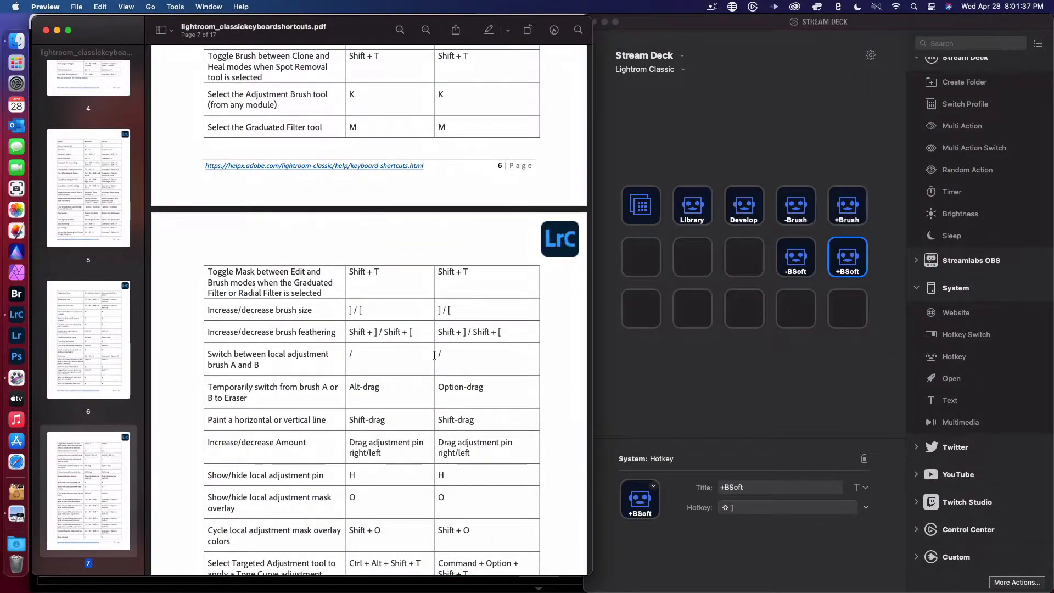
scroll(295, 454, down, 5)
scroll(296, 454, down, 10)
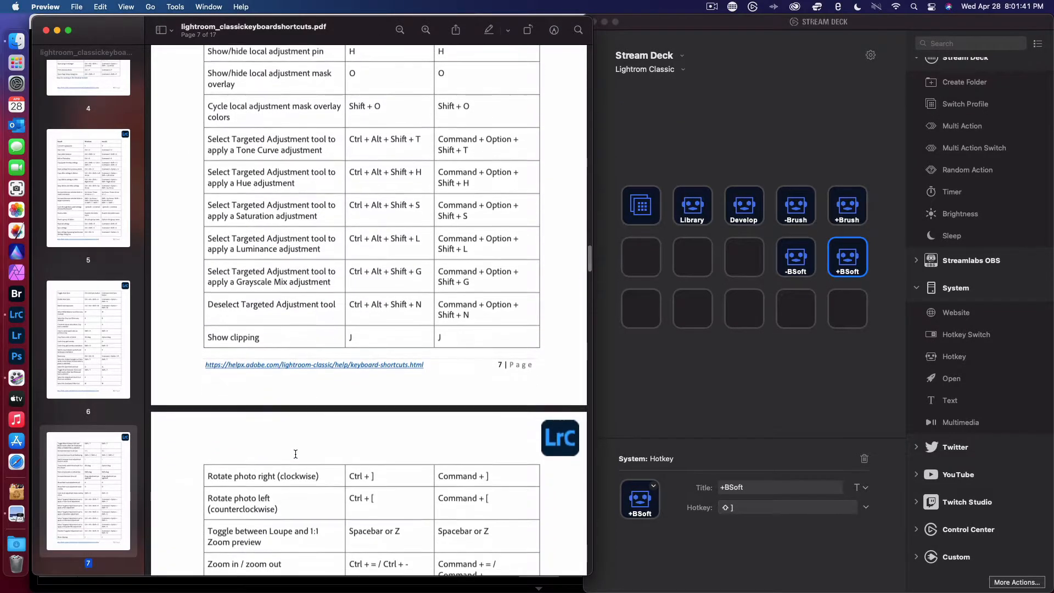
scroll(296, 454, down, 3)
scroll(295, 454, up, 5)
scroll(295, 454, up, 4)
scroll(346, 343, down, 8)
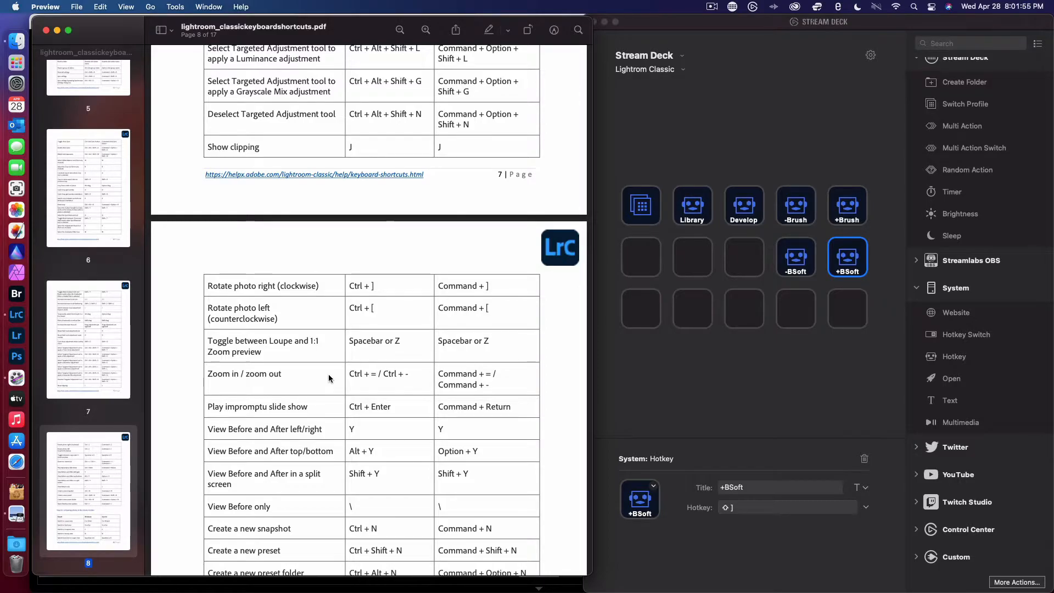
scroll(384, 376, down, 5)
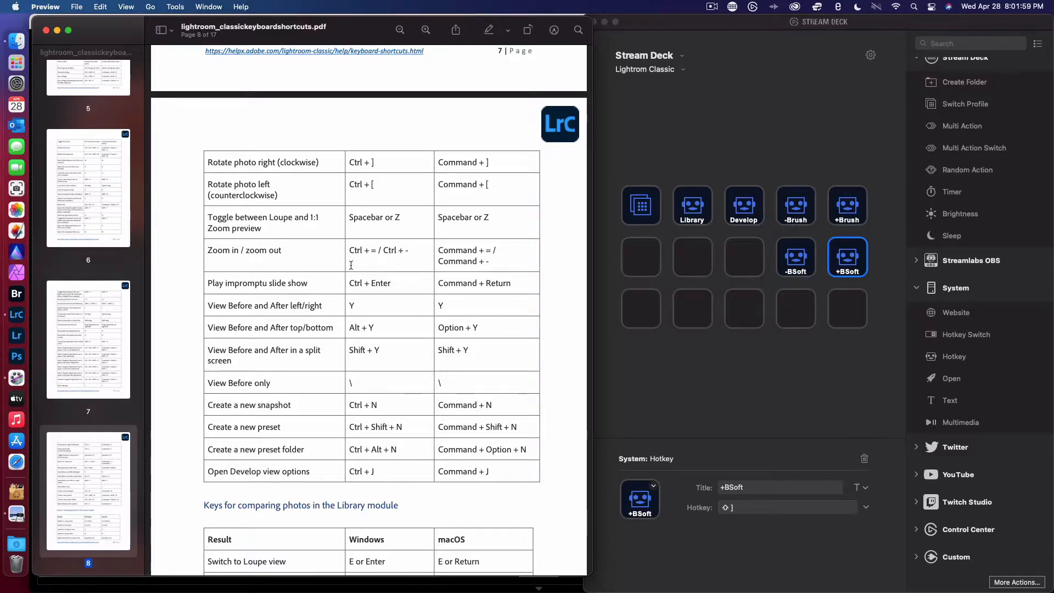
Examine the PDF's Library module shortcuts for comparing photos, including view switching, zooming, Grid view and selecting photos.
scroll(296, 459, down, 2)
scroll(296, 459, down, 8)
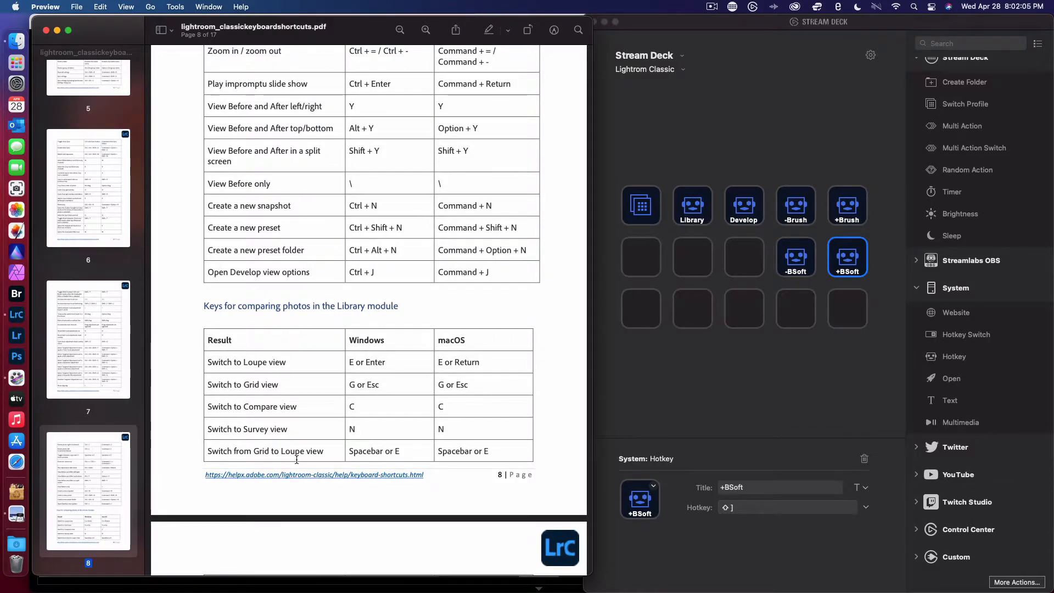
scroll(296, 460, down, 3)
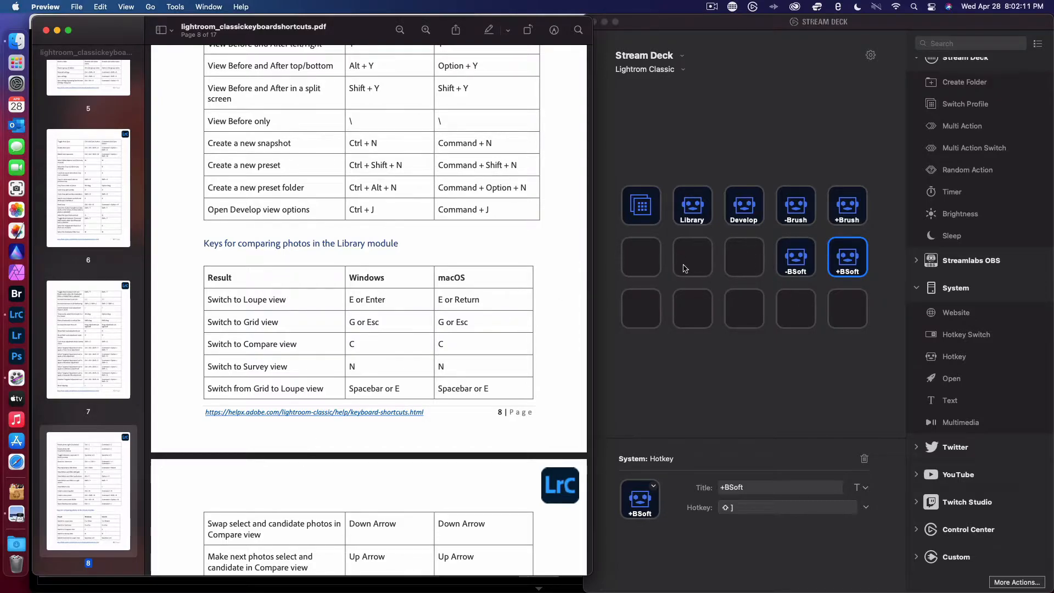
scroll(502, 368, up, 3)
scroll(502, 368, down, 10)
scroll(502, 368, down, 6)
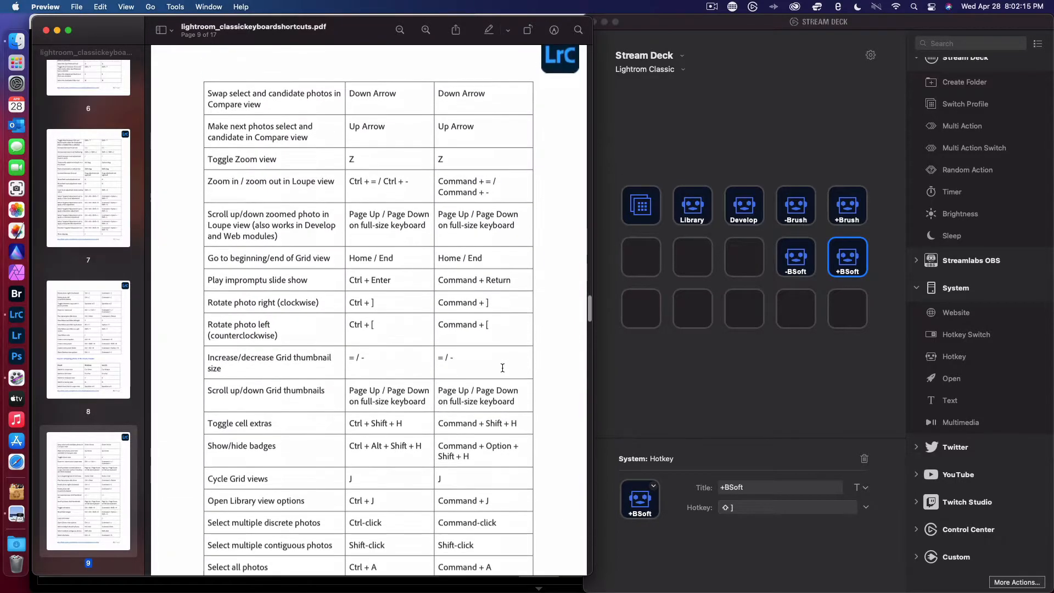
scroll(502, 368, down, 5)
scroll(502, 367, up, 3)
scroll(306, 490, down, 5)
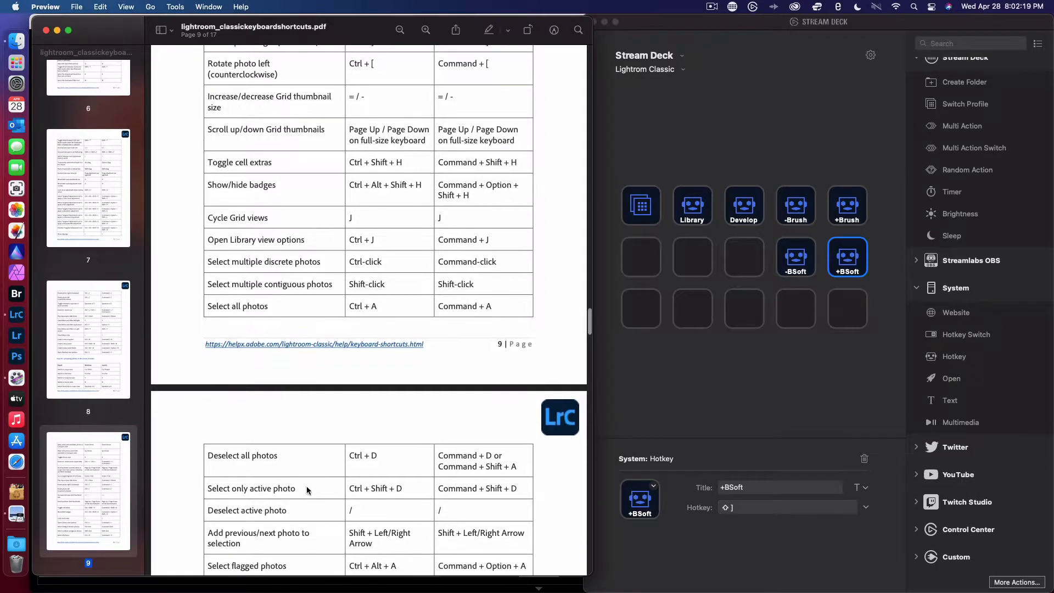
Examine the PDF's shortcuts for selecting and stacking photos, metadata and keywords, and rating and filtering on pages 9 to 12.
scroll(306, 490, down, 2)
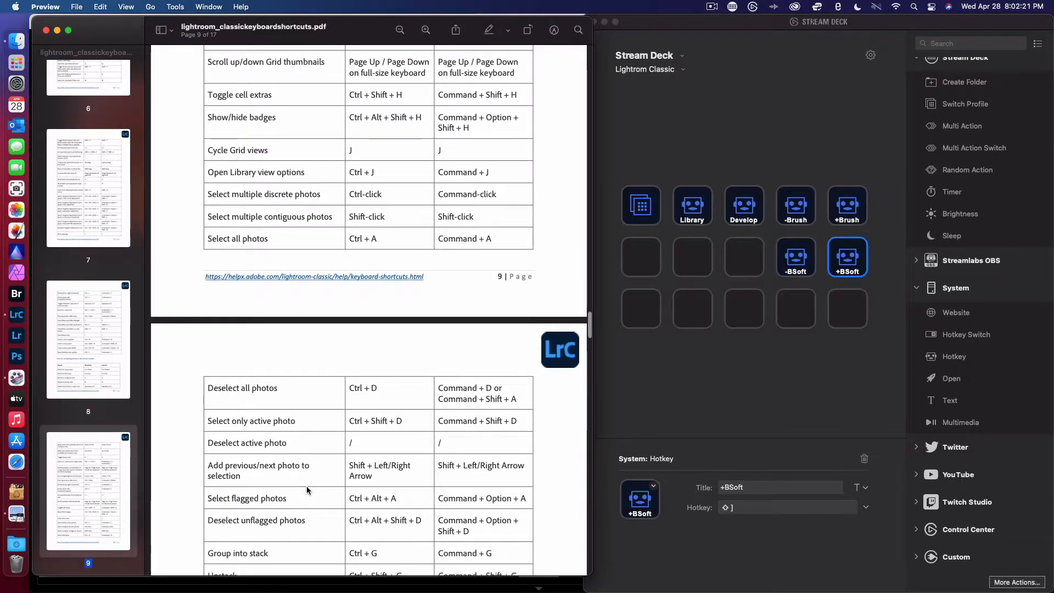
scroll(306, 486, down, 5)
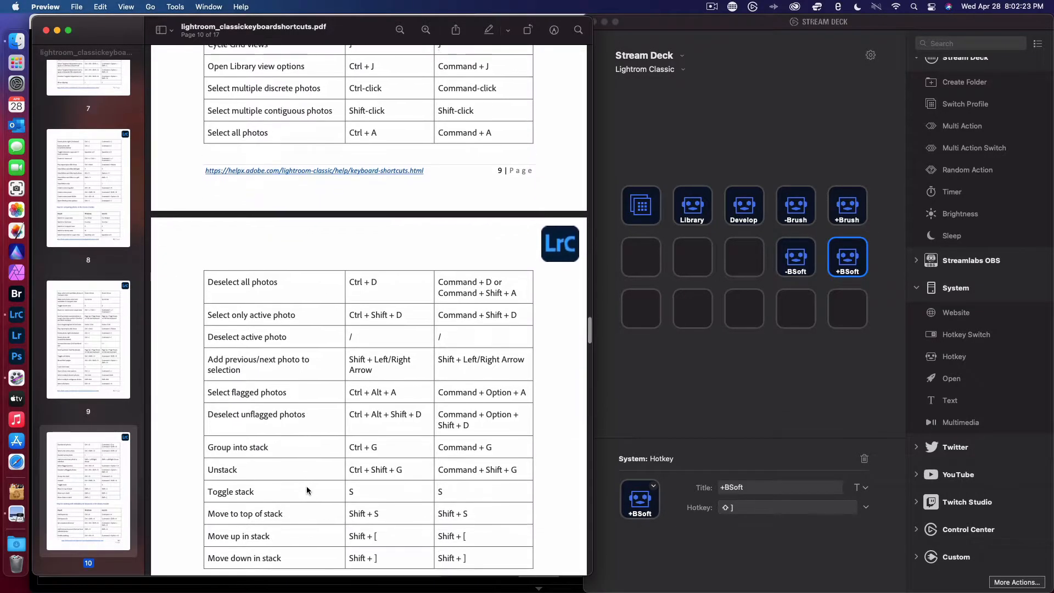
scroll(306, 485, down, 10)
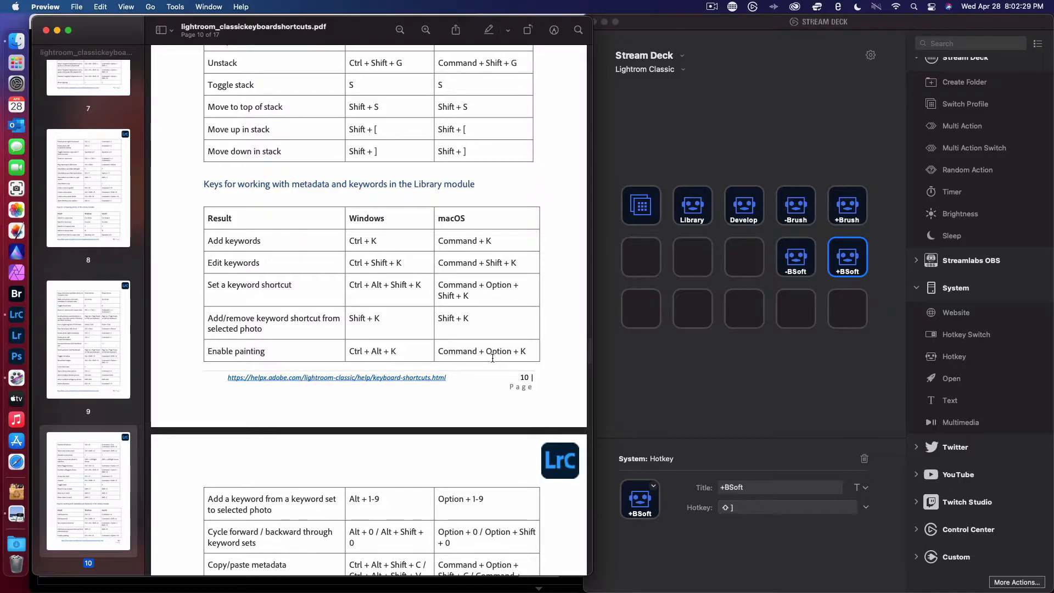
scroll(394, 475, down, 5)
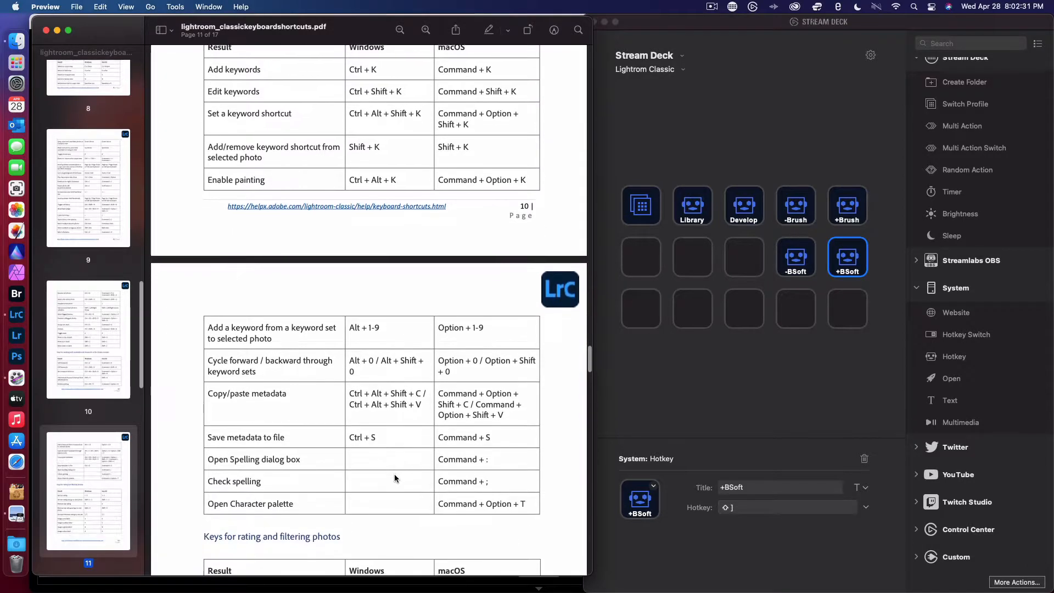
scroll(394, 477, down, 12)
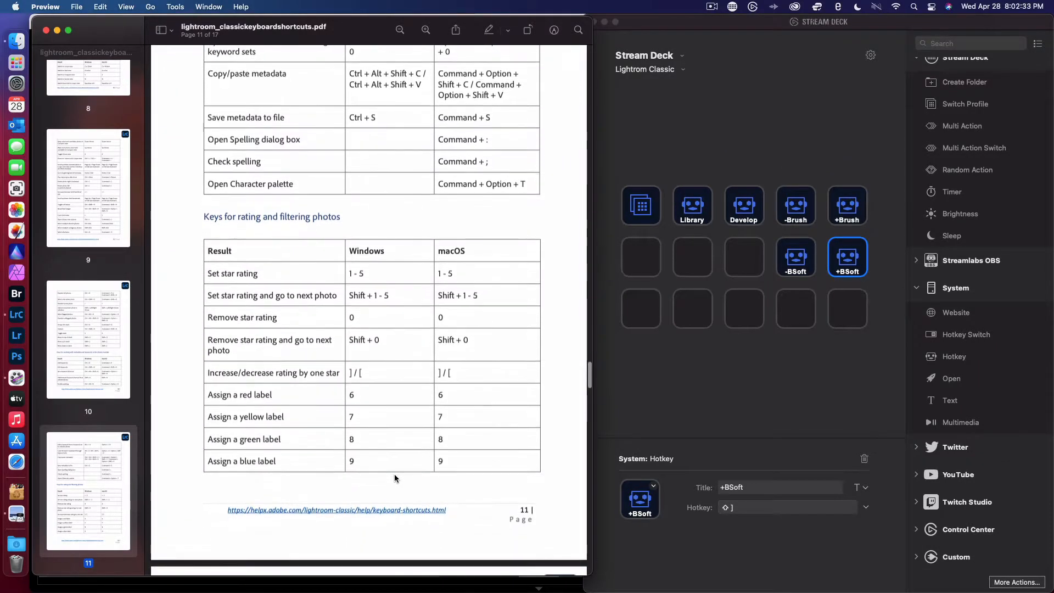
scroll(394, 475, down, 7)
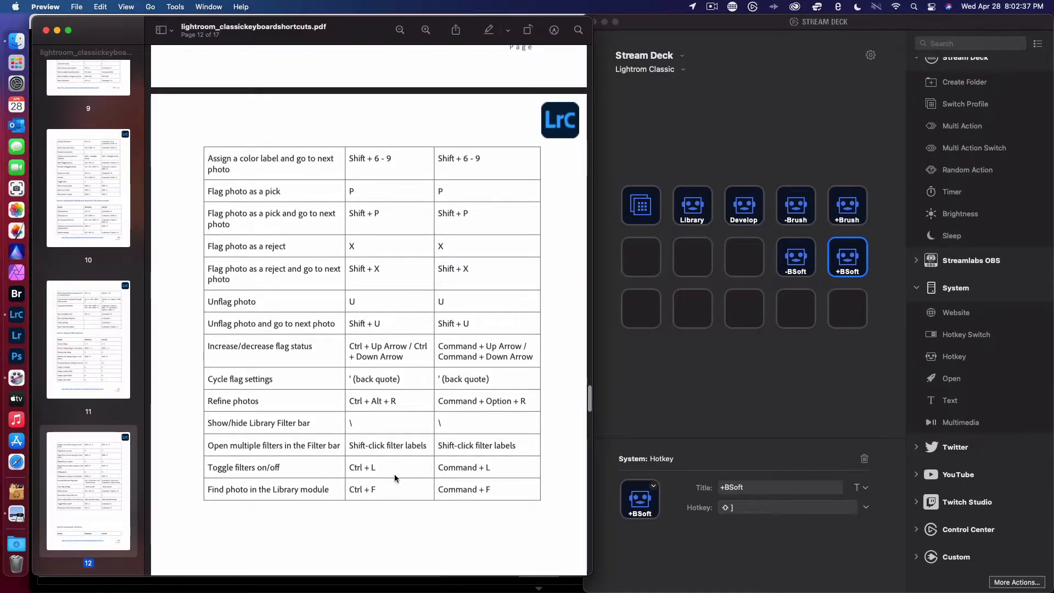
scroll(394, 473, down, 8)
scroll(394, 473, down, 12)
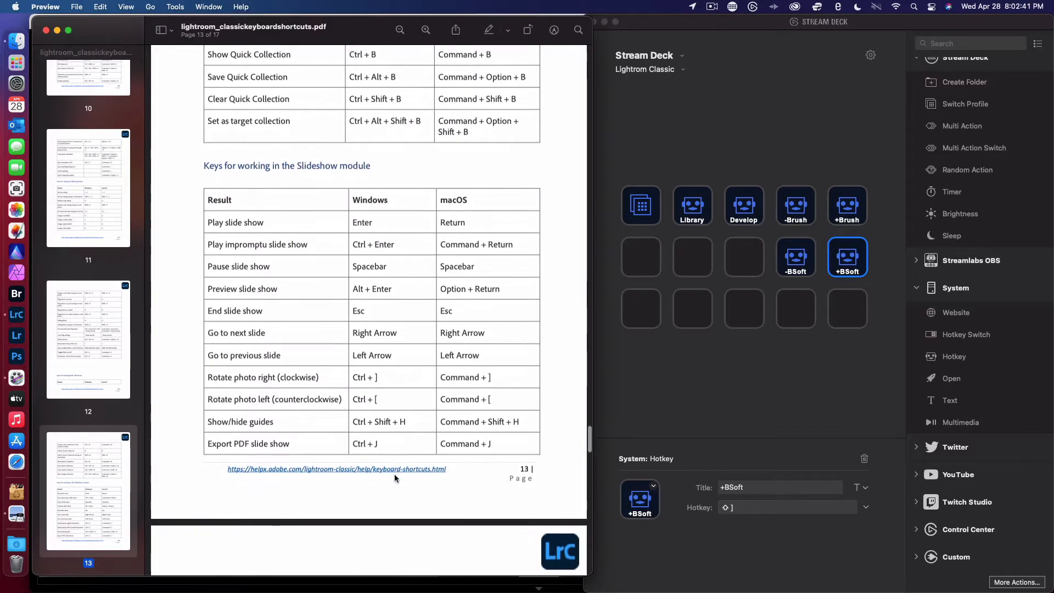
Examine the PDF's shortcuts for the Slideshow, Print and Web modules and the secondary window on pages 13 to 17.
scroll(394, 474, down, 12)
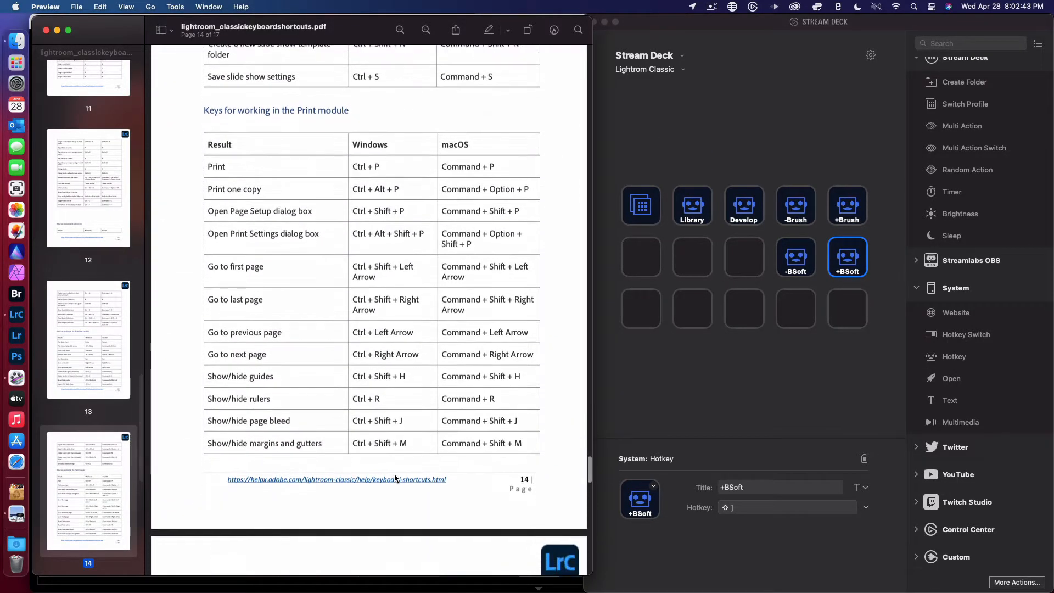
scroll(395, 478, down, 11)
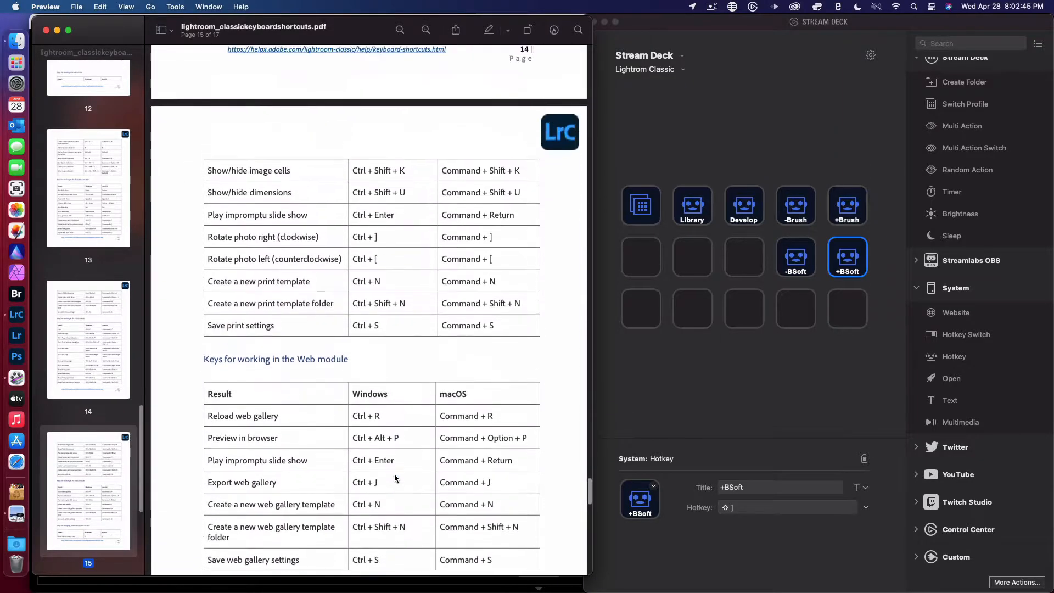
scroll(394, 478, down, 7)
scroll(395, 478, down, 9)
scroll(394, 479, down, 4)
scroll(395, 478, down, 1)
scroll(394, 478, down, 6)
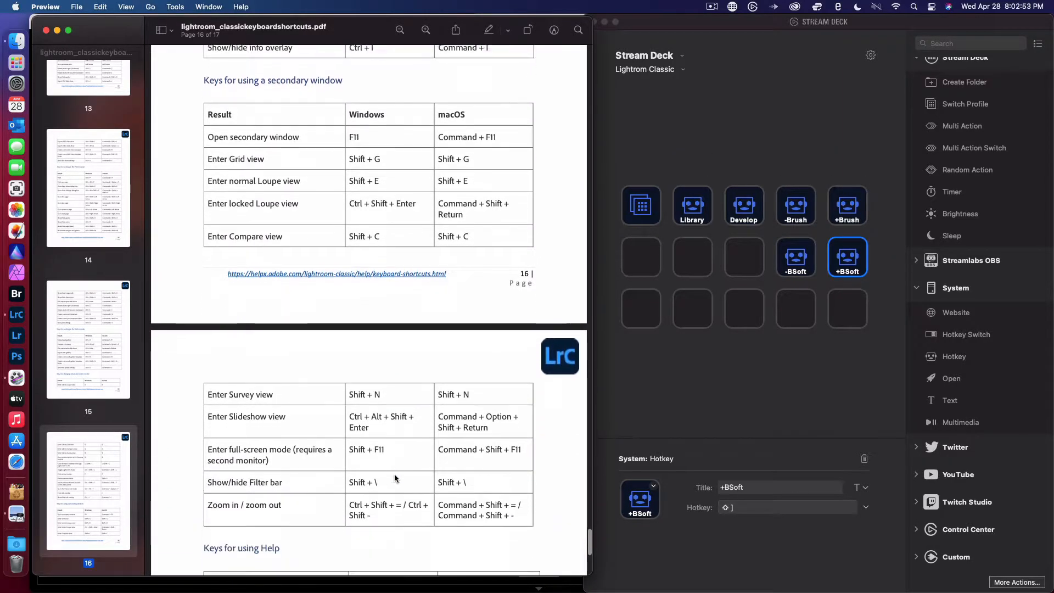
scroll(394, 473, down, 10)
Go back through the PDF to review the rating, filtering and photo selection shortcuts on pages 11 and 10.
scroll(394, 474, up, 14)
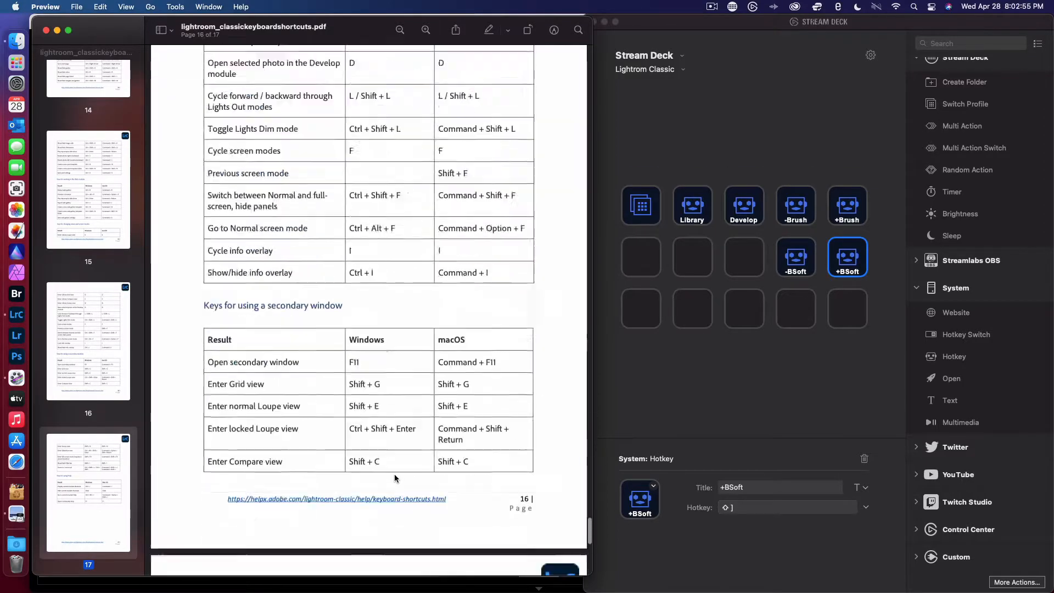
scroll(395, 478, up, 20)
scroll(394, 477, up, 15)
scroll(395, 477, up, 15)
scroll(394, 476, up, 15)
scroll(395, 477, up, 15)
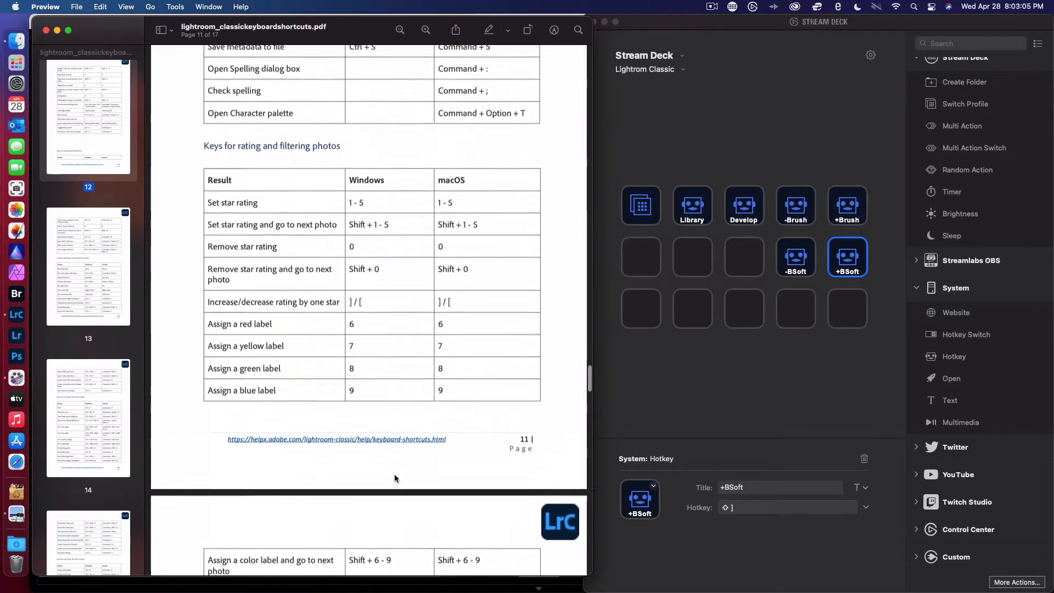
scroll(394, 476, up, 5)
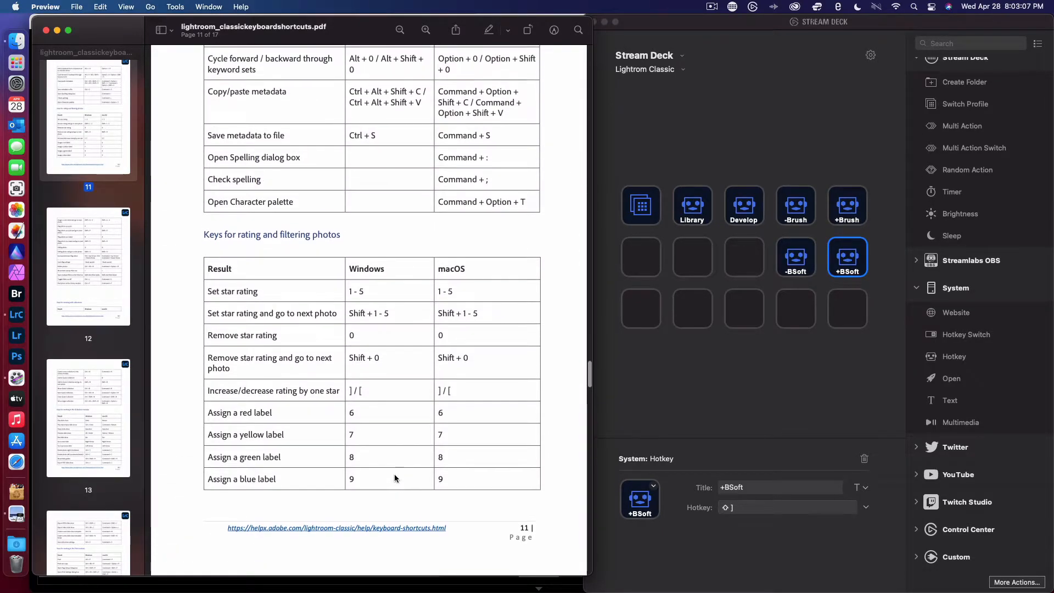
scroll(394, 476, up, 15)
scroll(395, 474, up, 15)
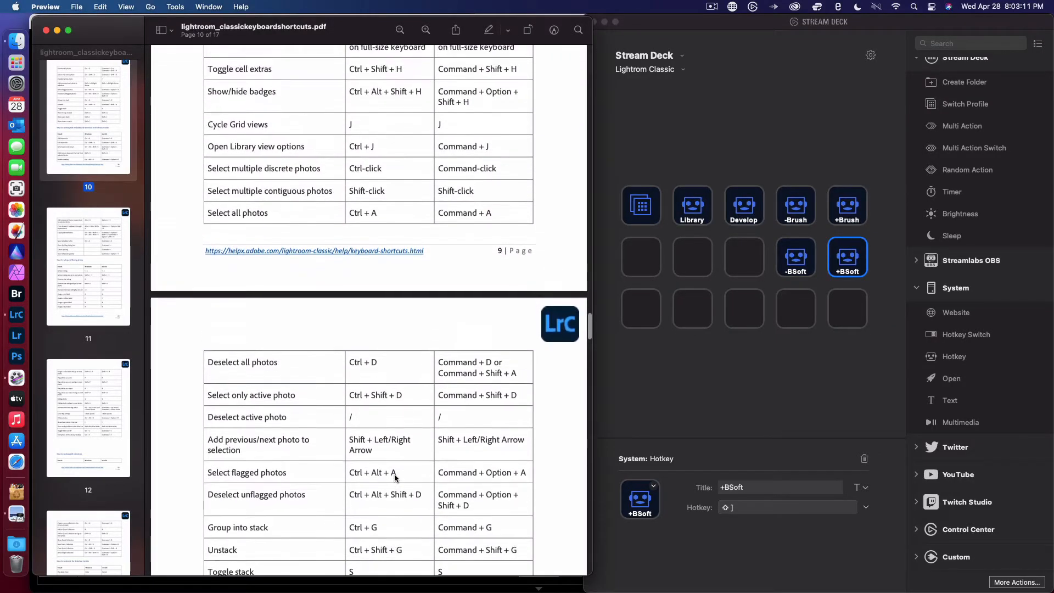
Examine the Develop module shortcuts on pages 6 and 5 of the PDF, including the one for resetting all settings.
scroll(394, 477, up, 8)
scroll(394, 476, up, 10)
scroll(402, 318, up, 20)
scroll(402, 318, up, 3)
scroll(422, 263, up, 20)
scroll(422, 264, up, 20)
scroll(423, 264, up, 10)
scroll(422, 264, up, 2)
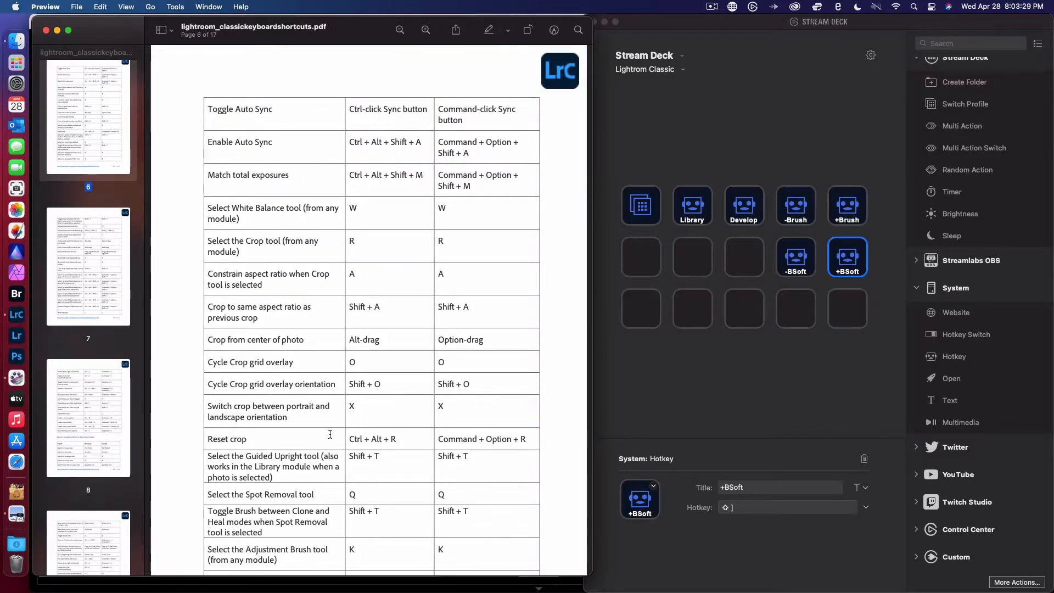
scroll(381, 444, down, 5)
scroll(380, 443, up, 15)
scroll(380, 443, up, 3)
scroll(380, 444, down, 1)
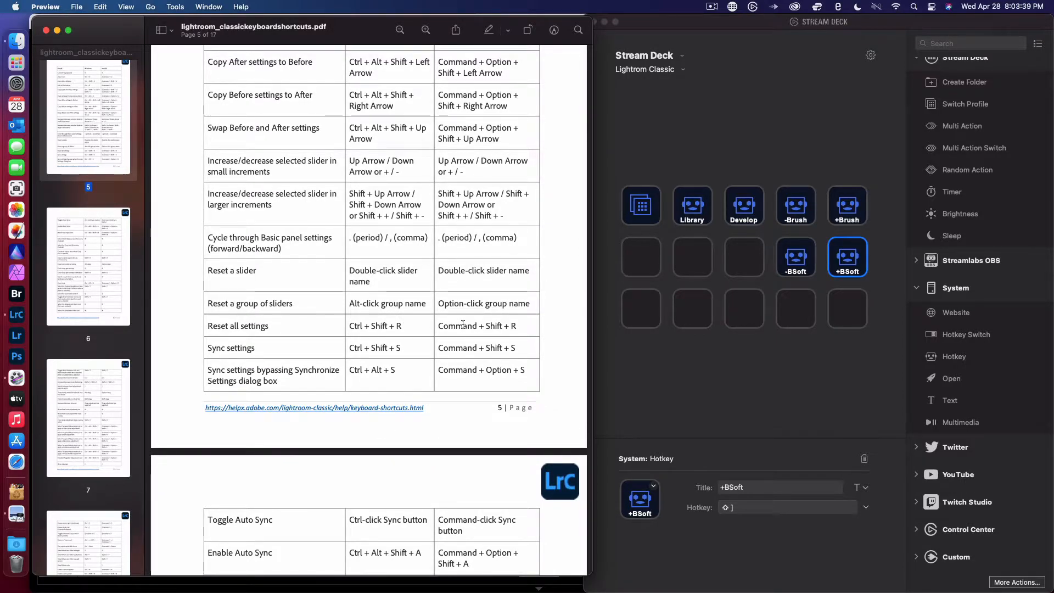
scroll(462, 325, up, 5)
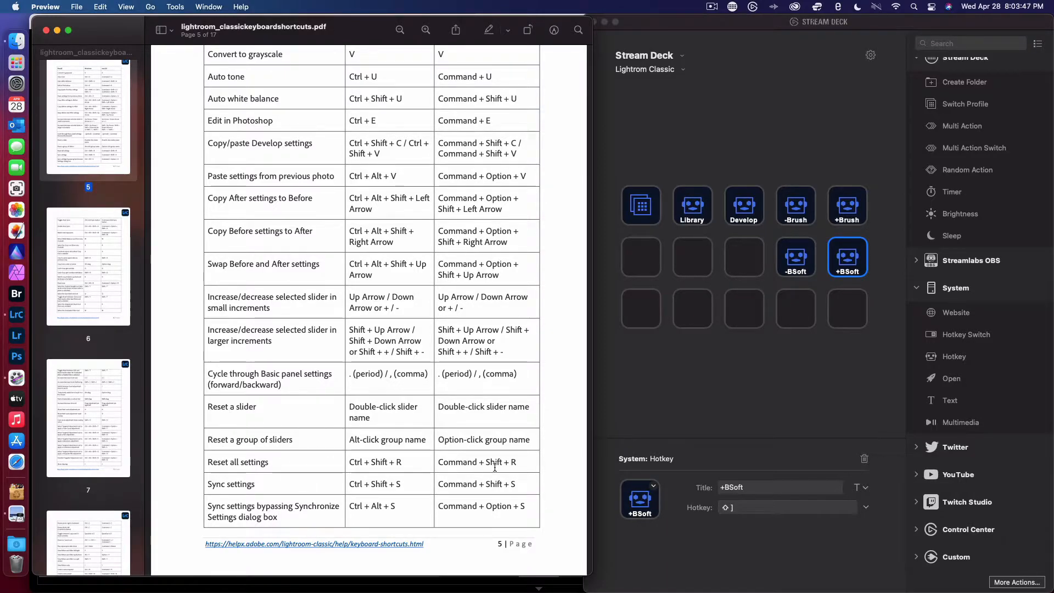
Add a Hotkey action to the first key of Stream Deck's second row, assign Shift+Command+R and title it RESET.
click(605, 412)
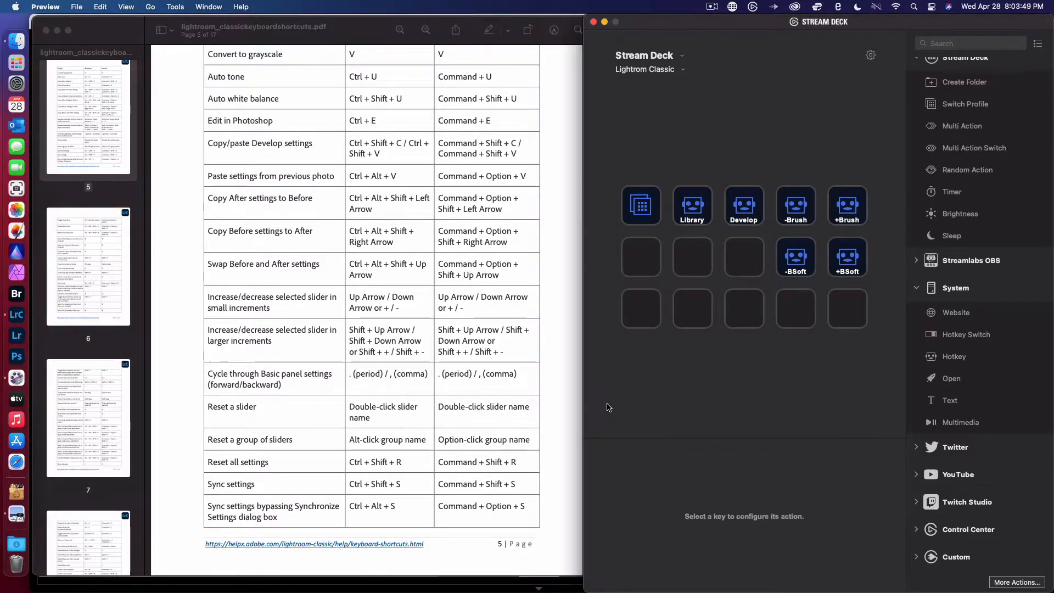
click(653, 252)
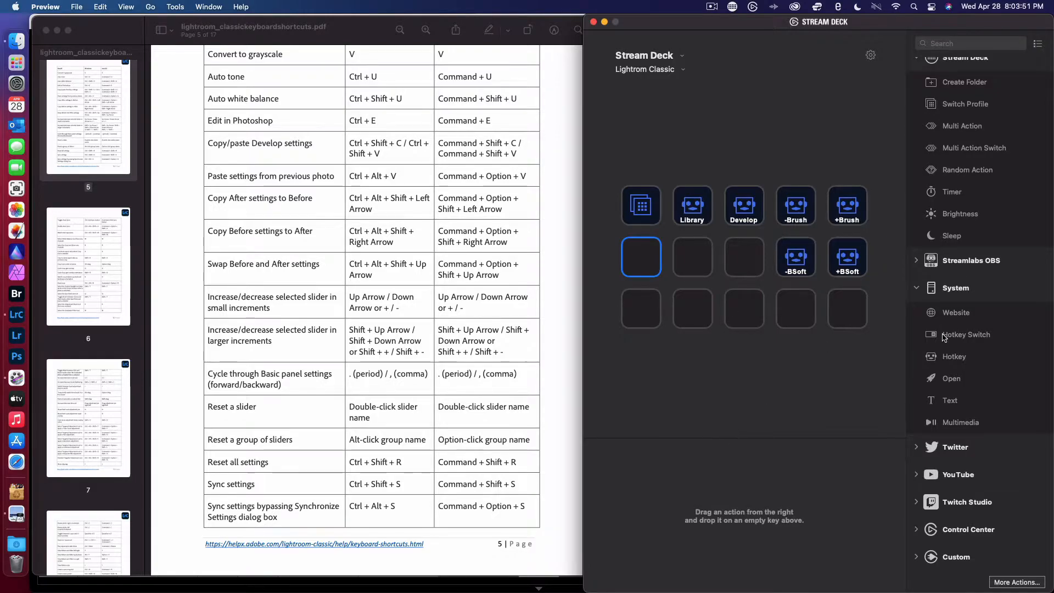
drag(946, 356, 641, 257)
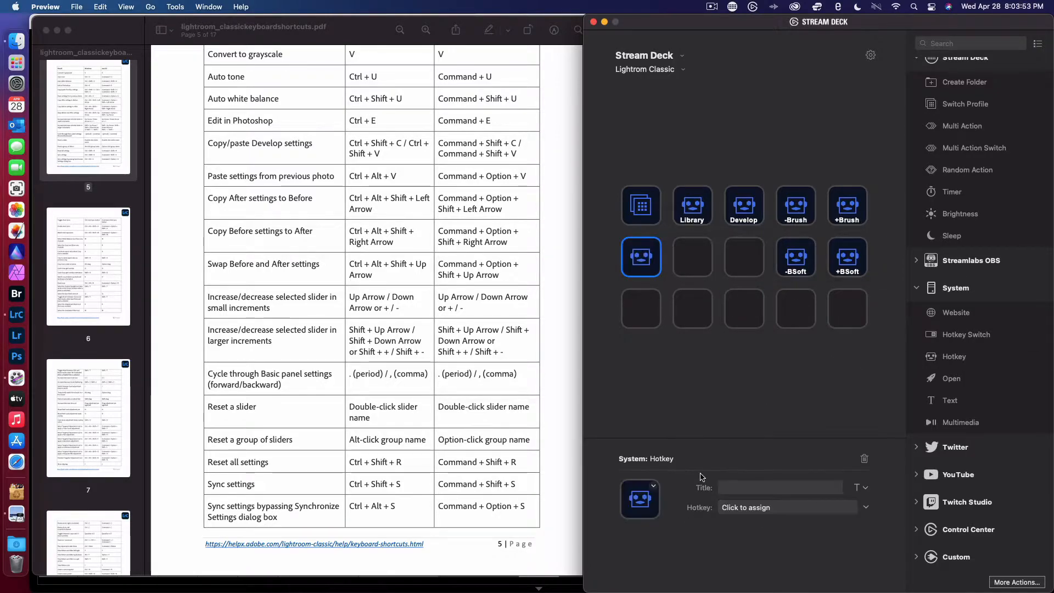
click(759, 512)
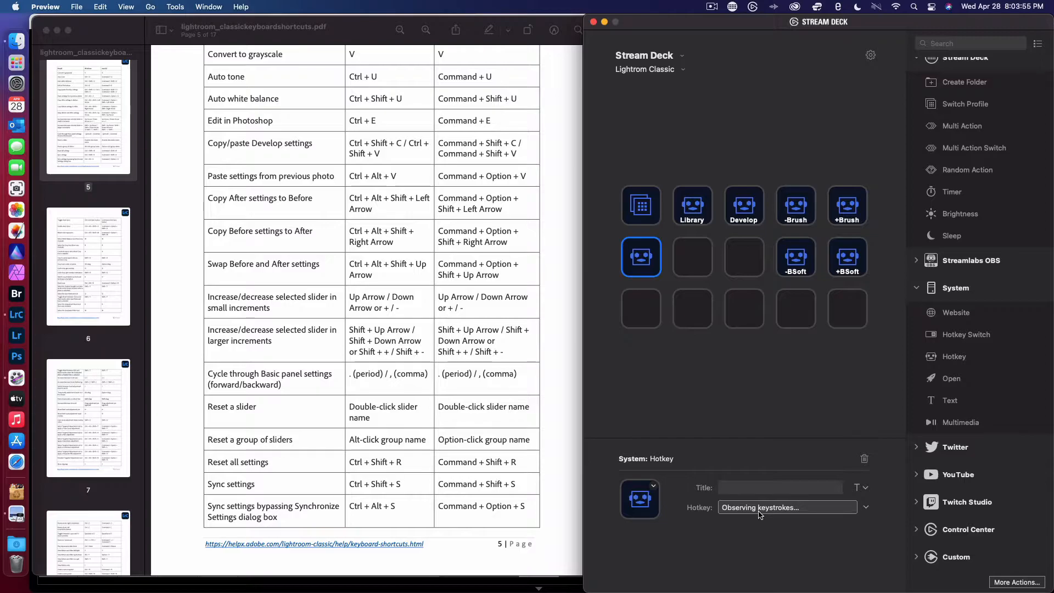
key(shift+super+r)
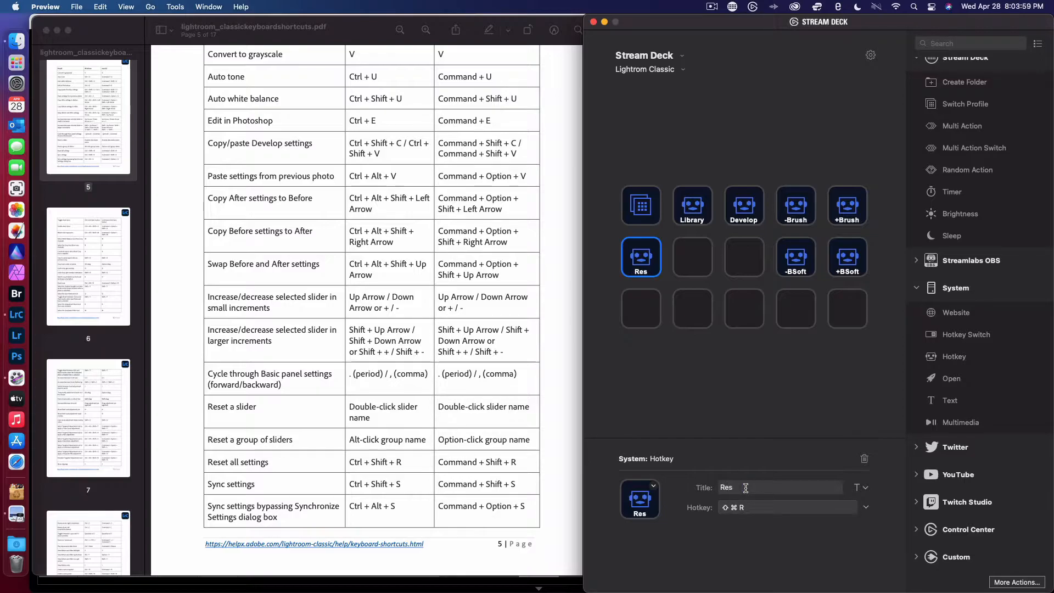
key(BackSpace)
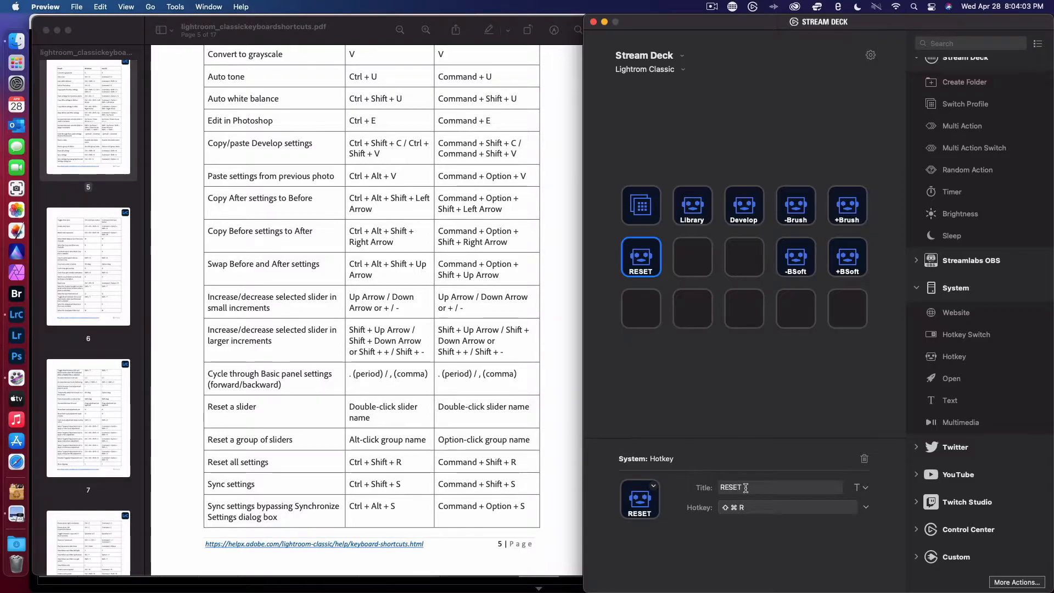
click(667, 307)
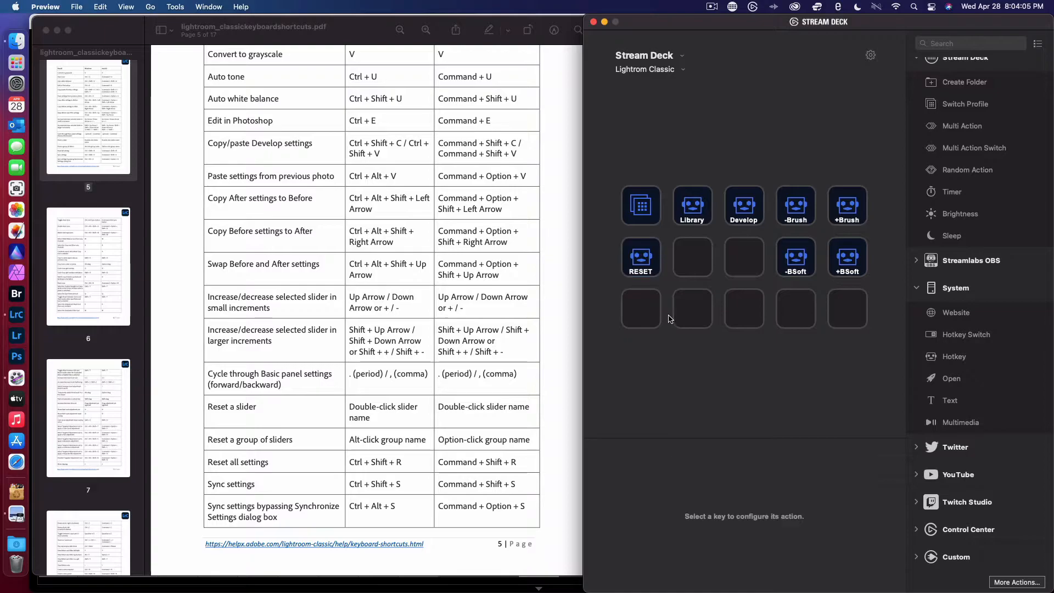
Switch to Lightroom Classic, select the red leaves photo IMG_6210.CR3, and bring up the Stream Deck window beside it.
key(ctrl+Up)
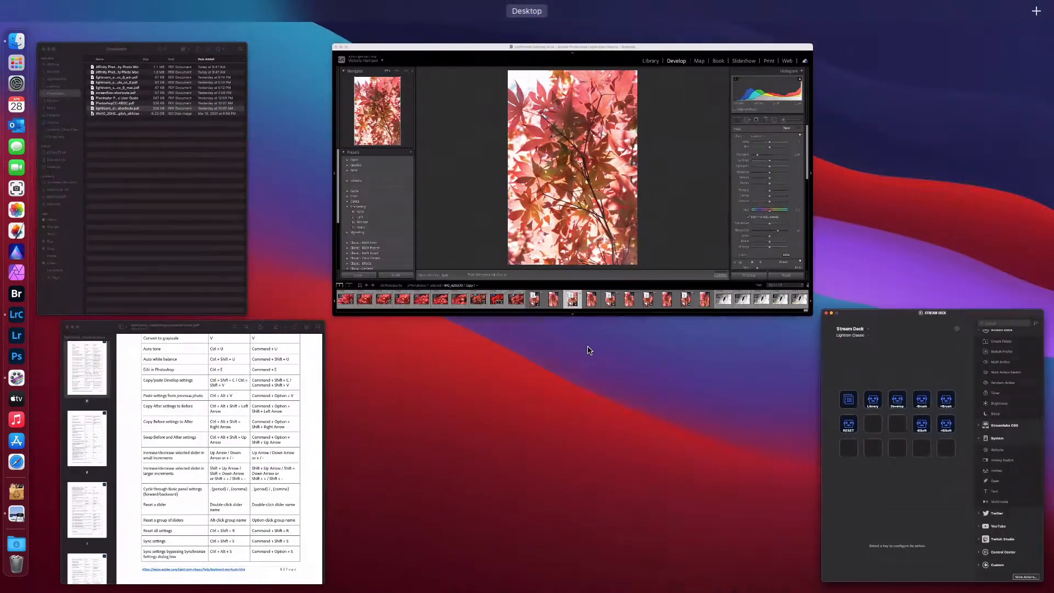
click(588, 343)
click(378, 552)
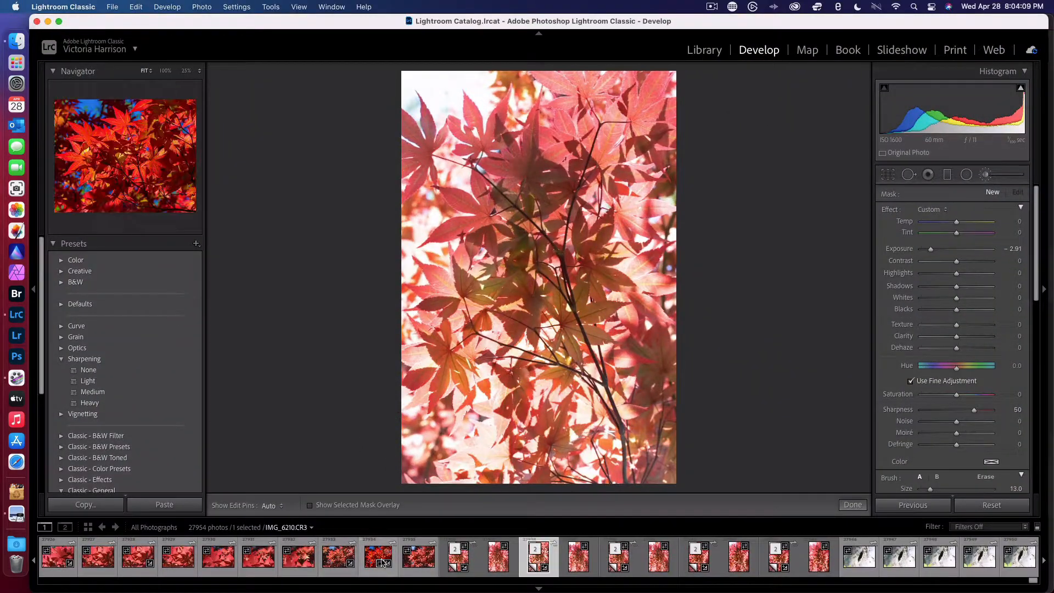
key(ctrl+Up)
key(ctrl+Up)
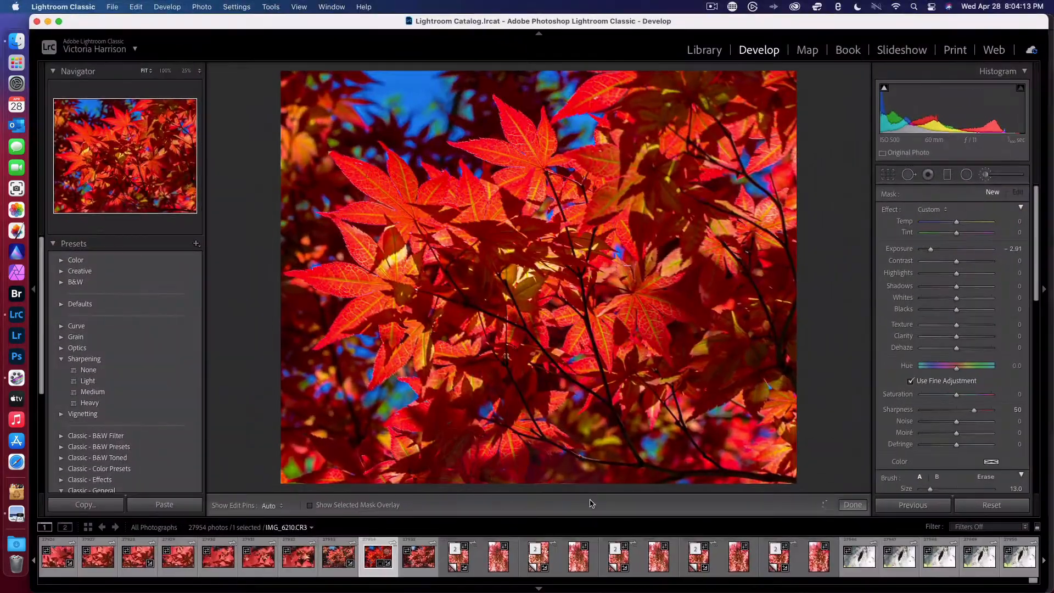
key(ctrl+Up)
click(858, 482)
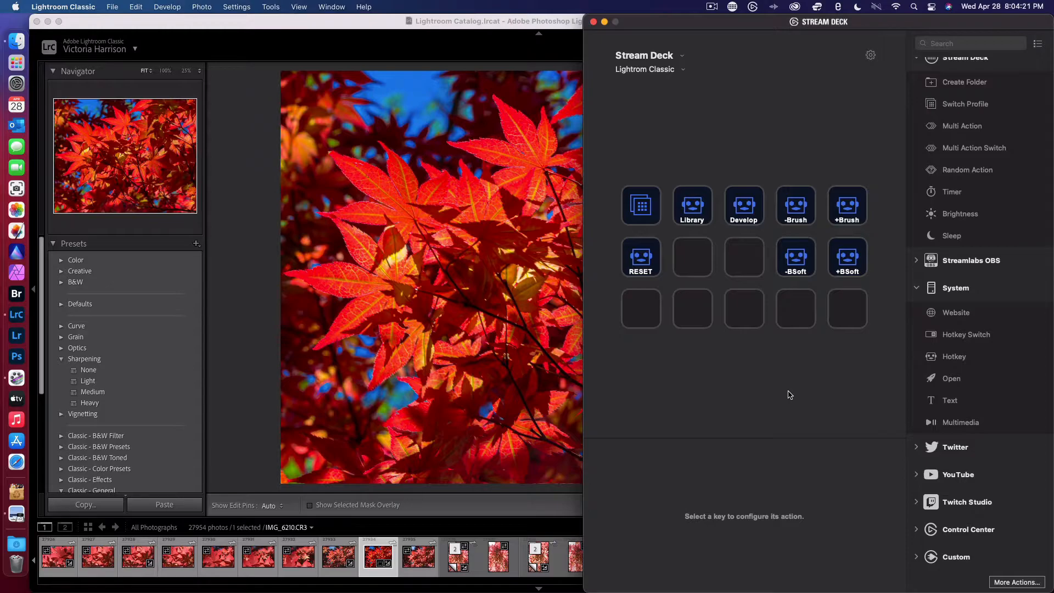
Test the reset hotkey on the red leaves photo in Lightroom Classic and undo the reset.
click(503, 247)
key(shift+super+r)
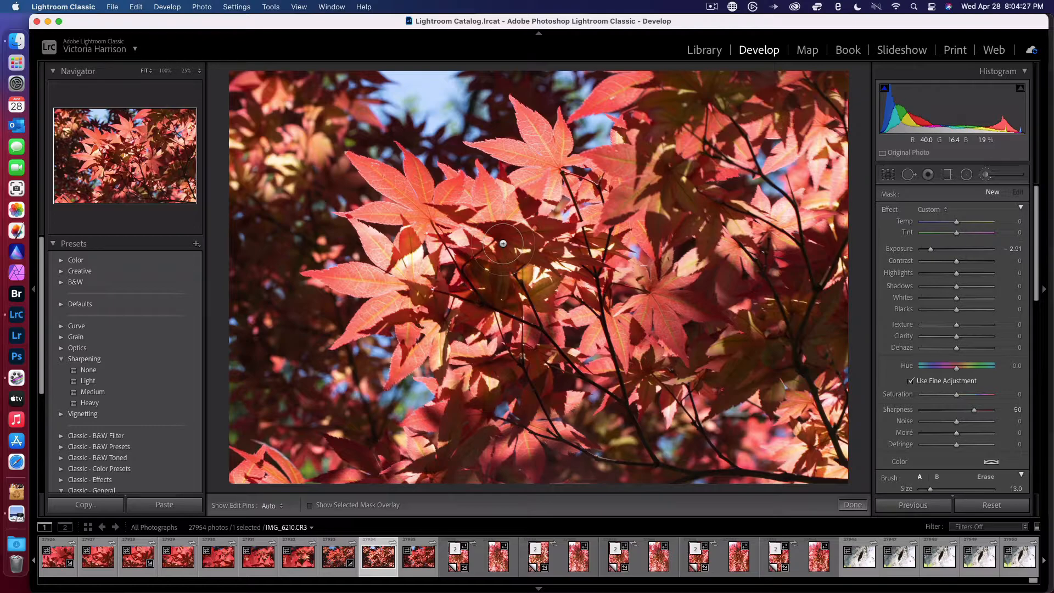
key(super+z)
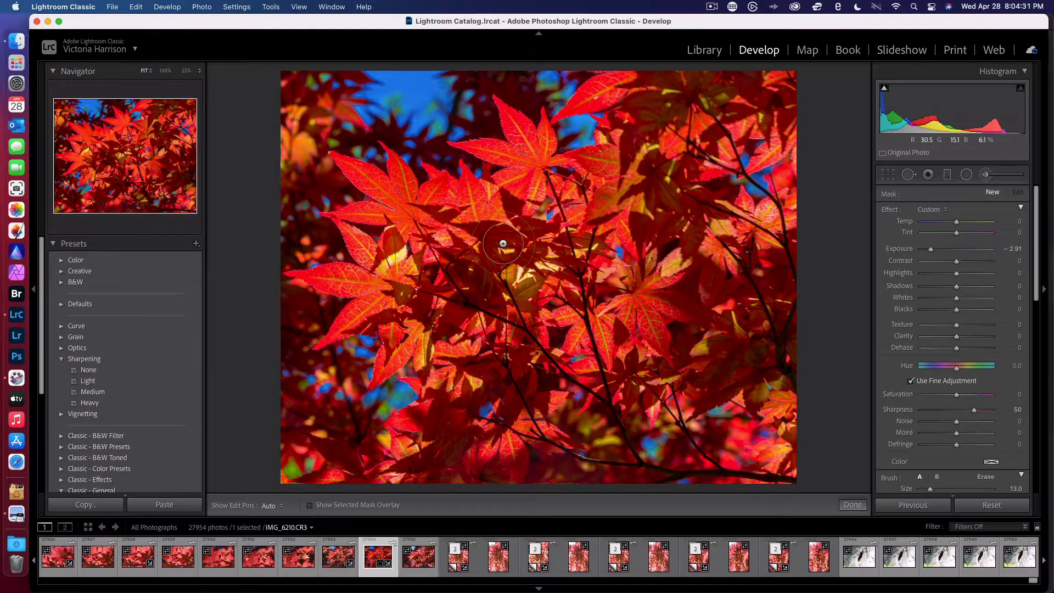
Add a Hotkey action to the Stream Deck key beside RESET, assign Command+Z and title it Undo.
key(ctrl+Up)
click(861, 365)
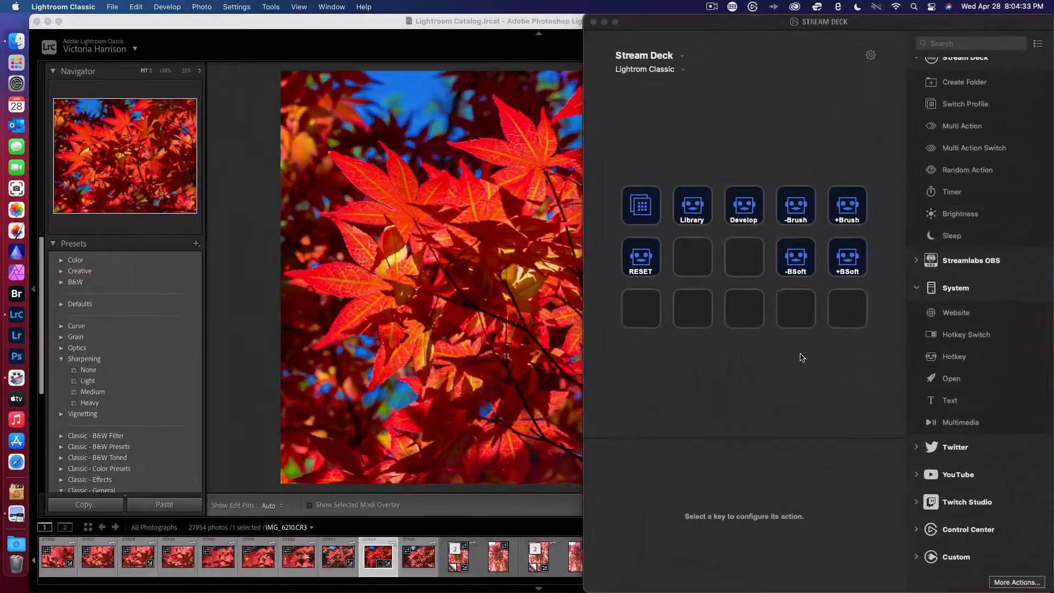
click(694, 259)
drag(932, 358, 705, 266)
click(738, 508)
key(super+z)
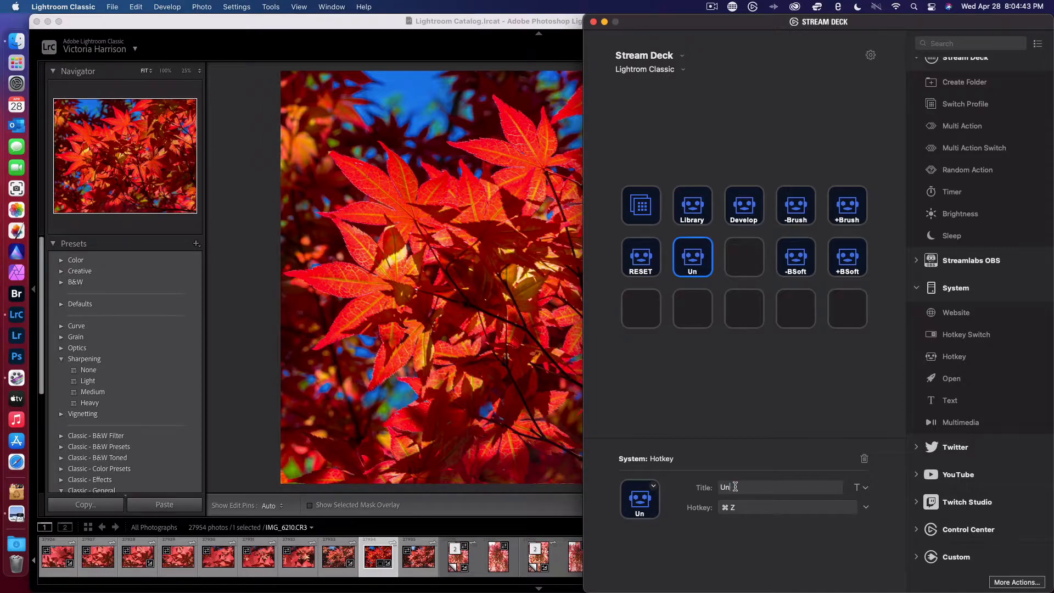
Switch to the Lightroom Classic shortcuts PDF in Preview and look for the redo shortcut, including a text search.
click(738, 260)
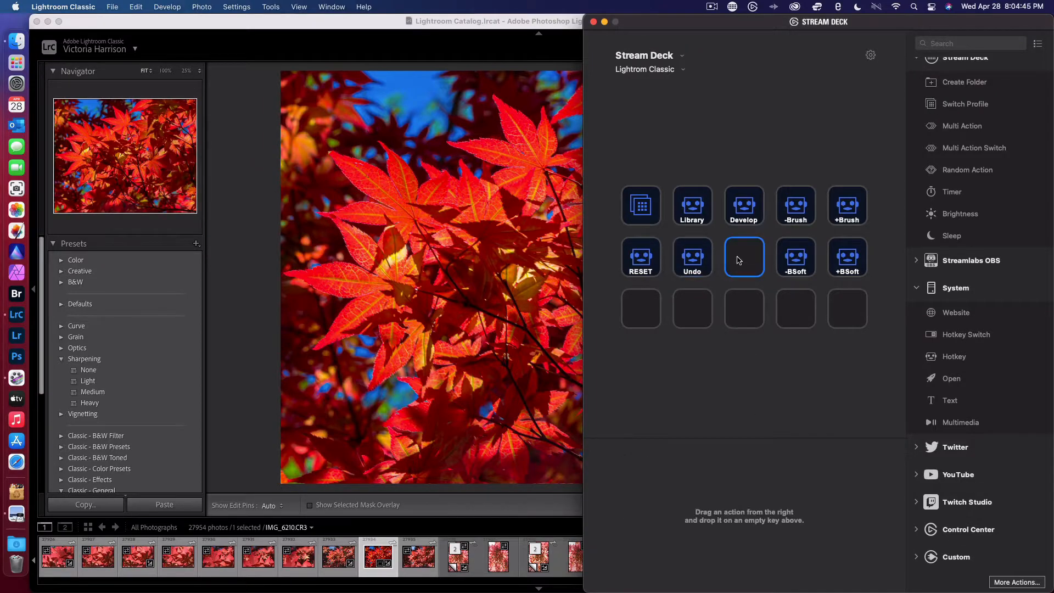
key(ctrl+Up)
click(282, 447)
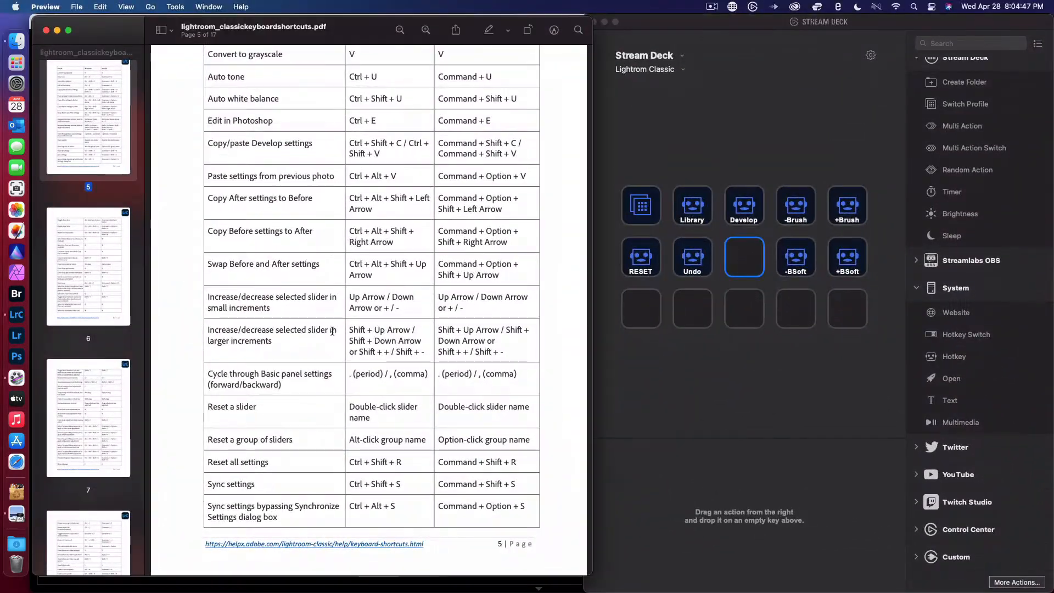
scroll(319, 305, up, 5)
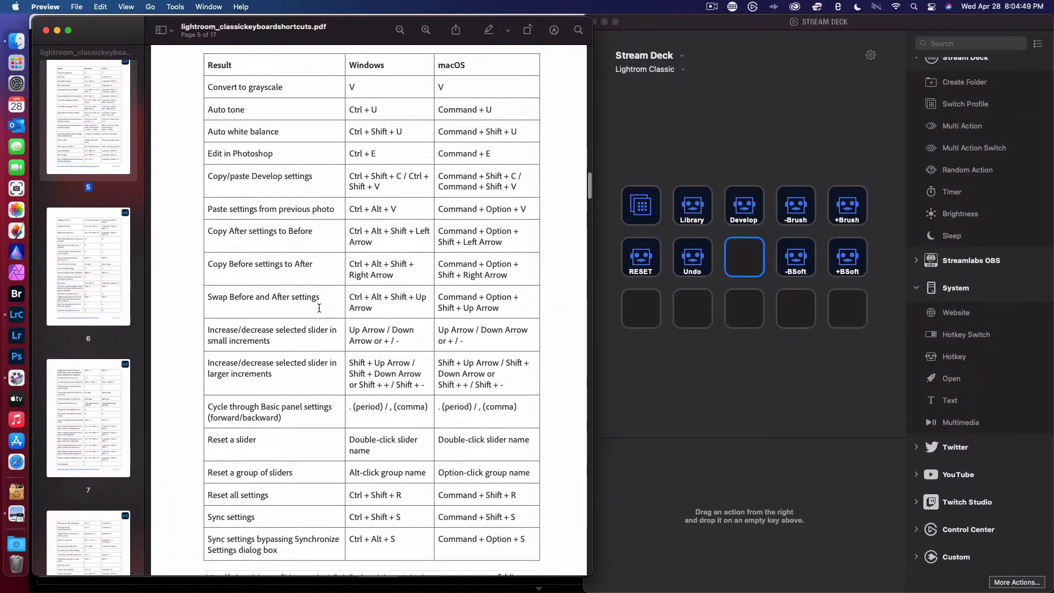
scroll(319, 308, up, 1)
scroll(304, 334, up, 10)
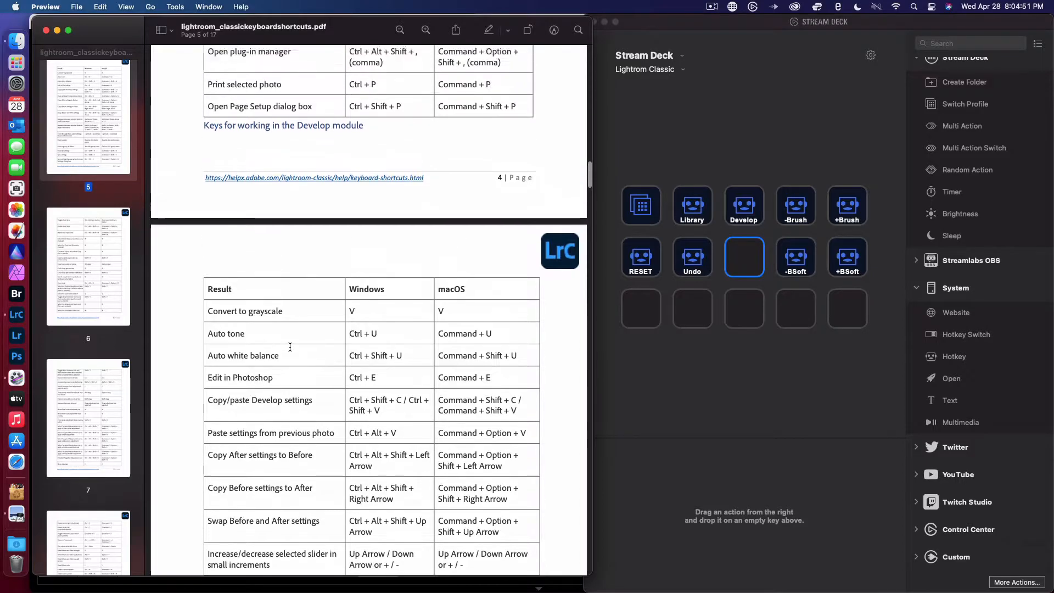
scroll(290, 347, up, 3)
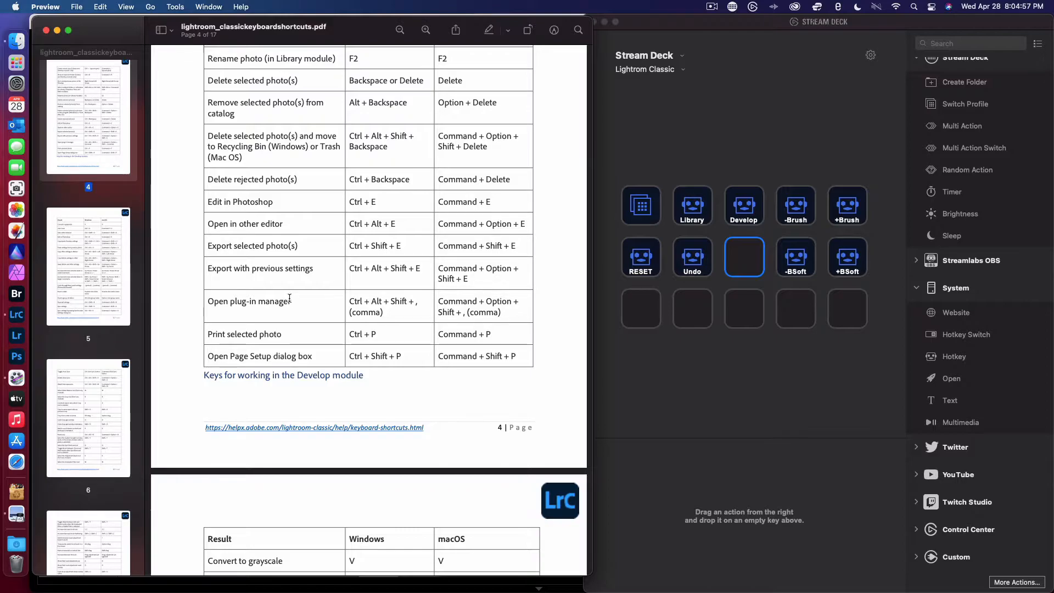
key(super+f)
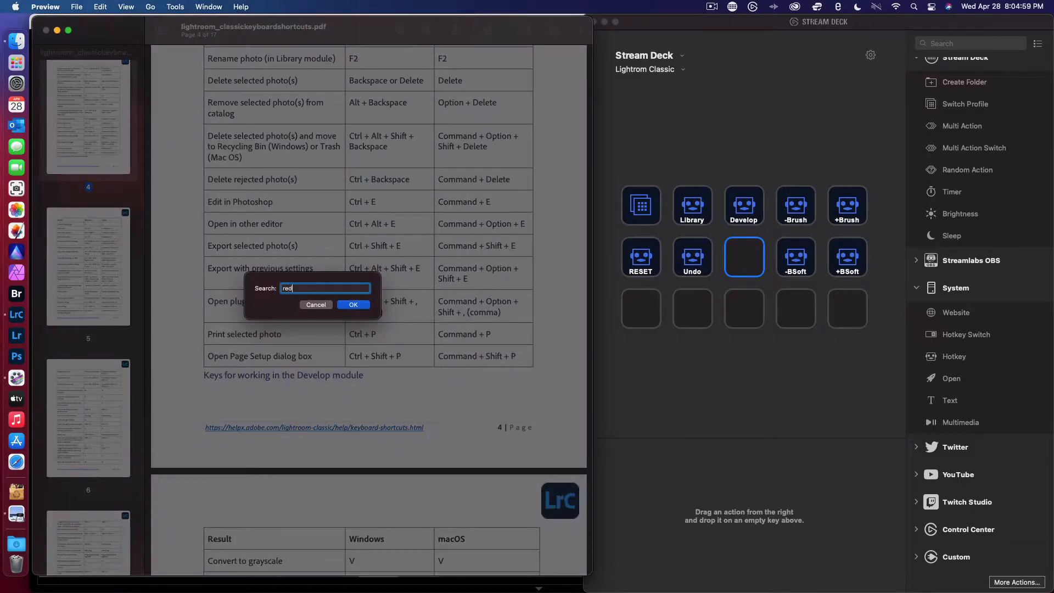
key(Return)
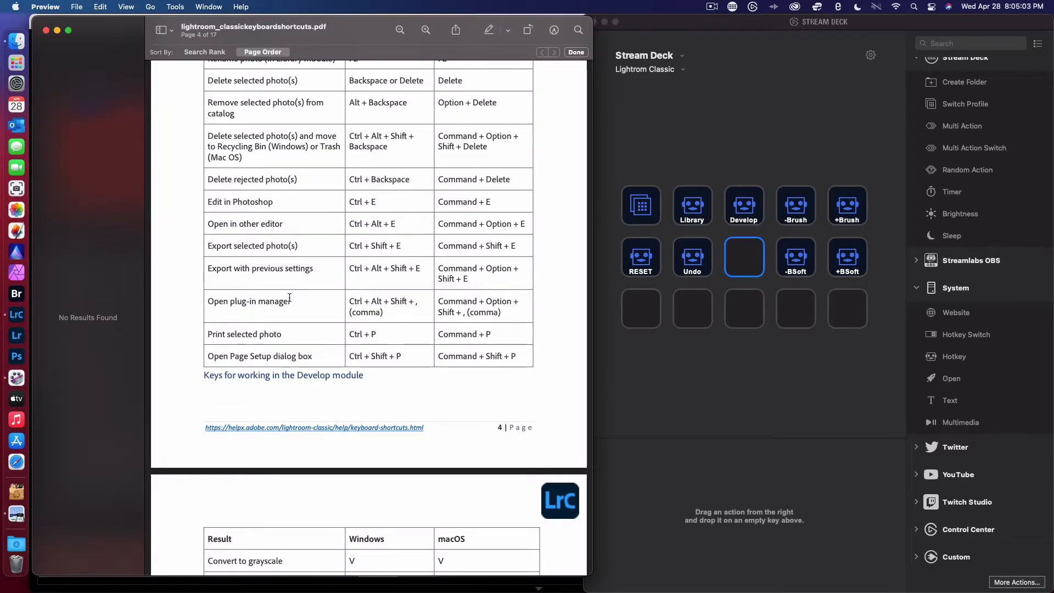
scroll(290, 297, down, 3)
scroll(290, 297, up, 10)
scroll(289, 297, down, 5)
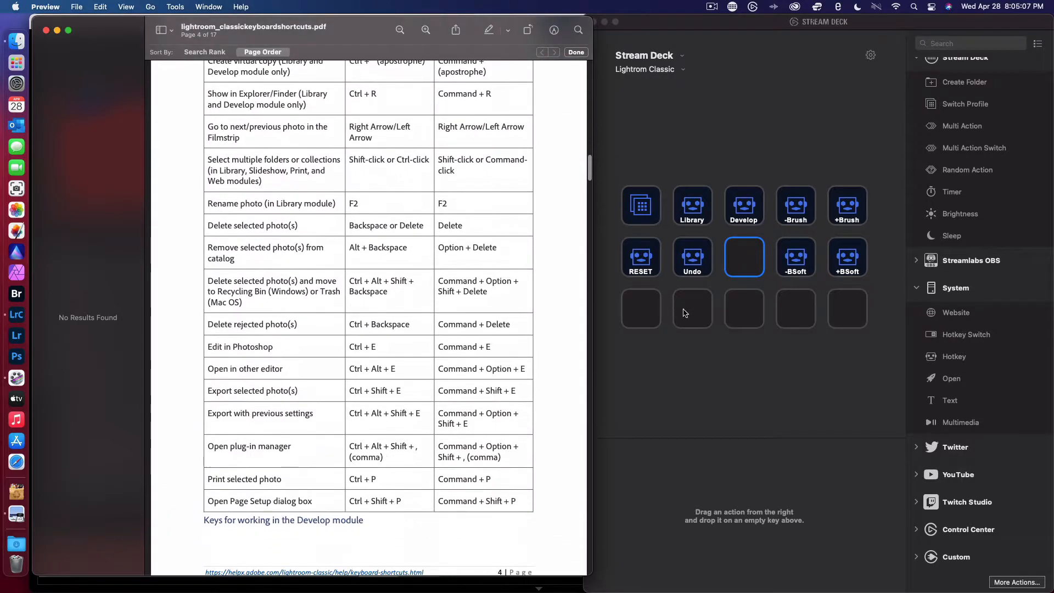
Add a Hotkey action to the Stream Deck key beside Undo, assign Shift+Command+Z and title it Redo.
click(619, 349)
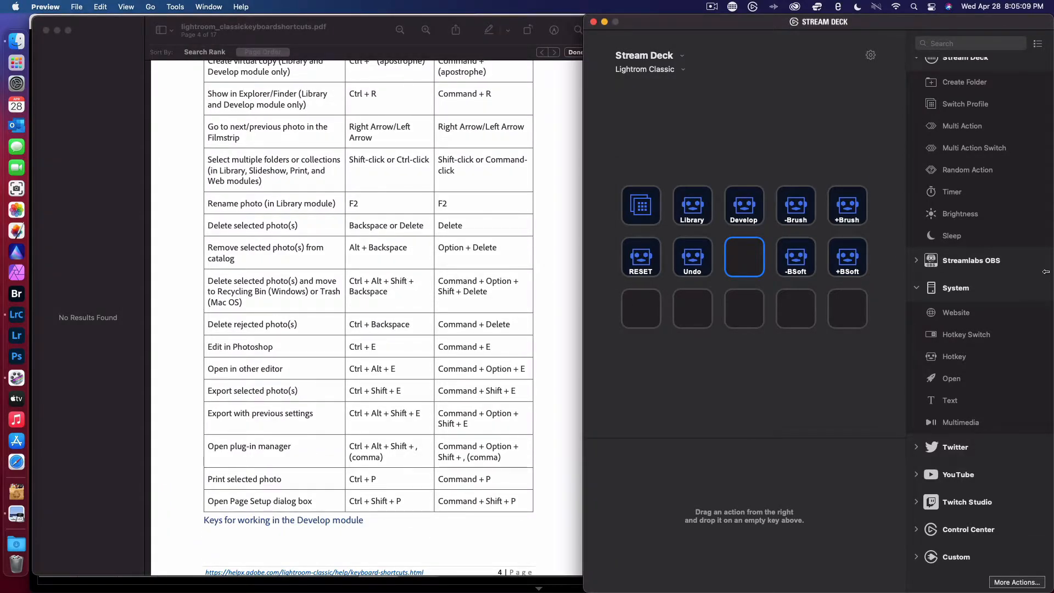
drag(932, 363, 746, 268)
click(738, 509)
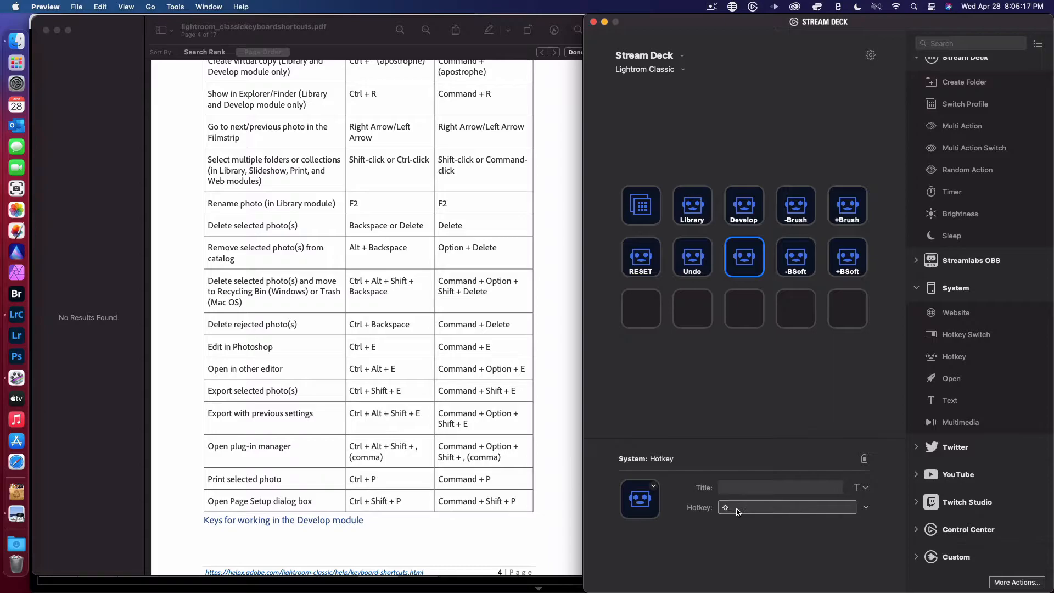
key(shift+super+z)
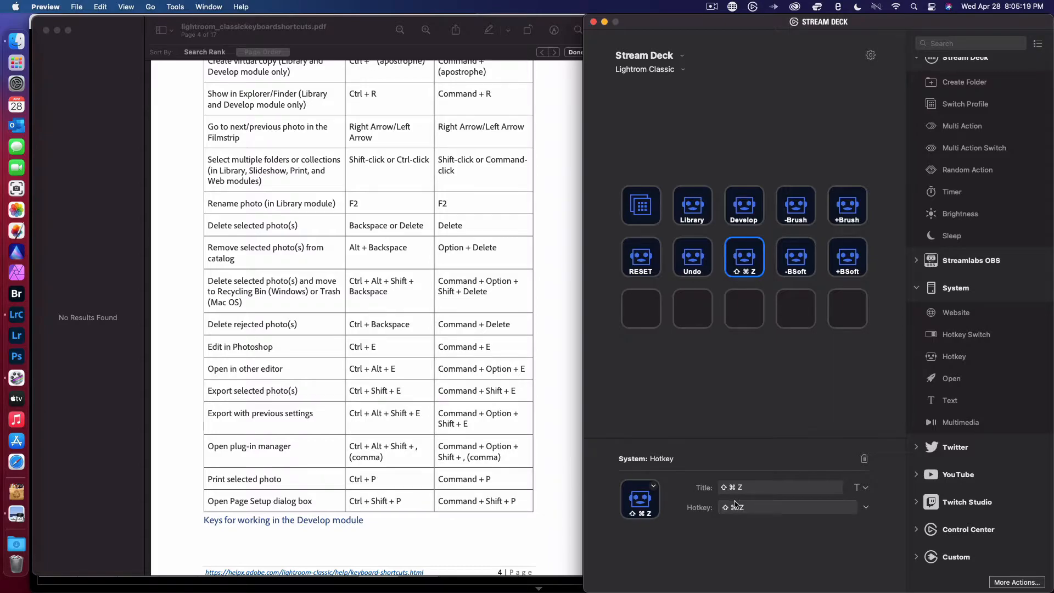
click(732, 487)
text(Redo)
click(690, 307)
Switch to Lightroom Classic and test the redo, undo, Library and Develop hotkeys on the red leaves photo.
key(ctrl+Up)
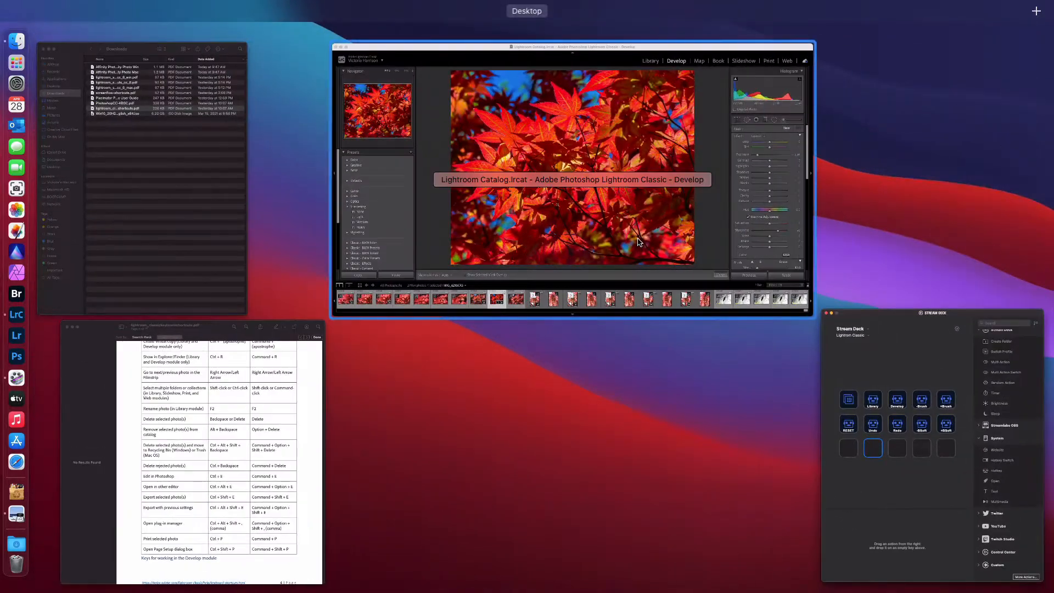
click(690, 301)
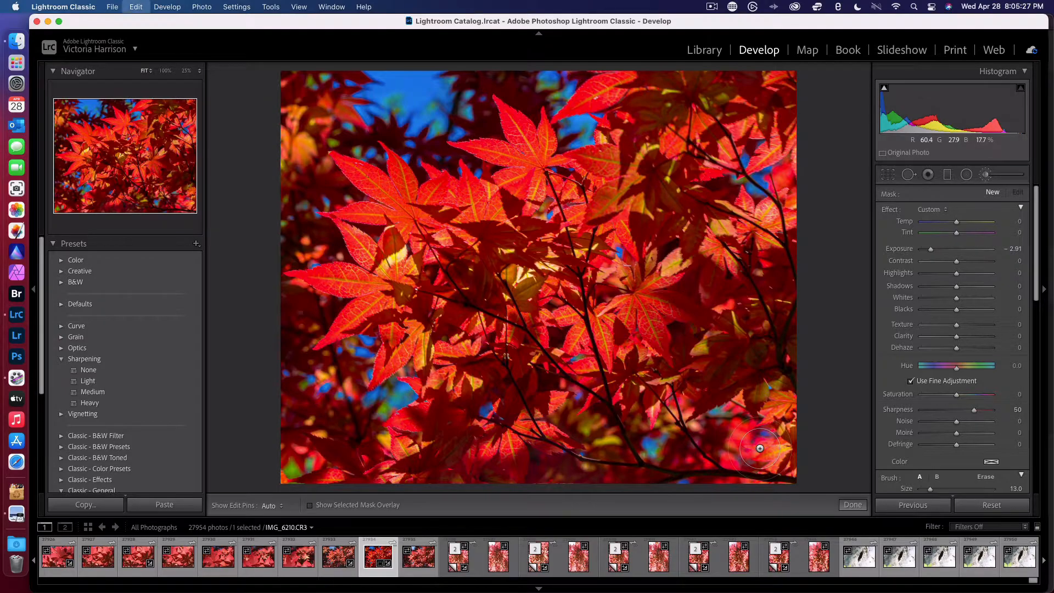
key(super+shift+z)
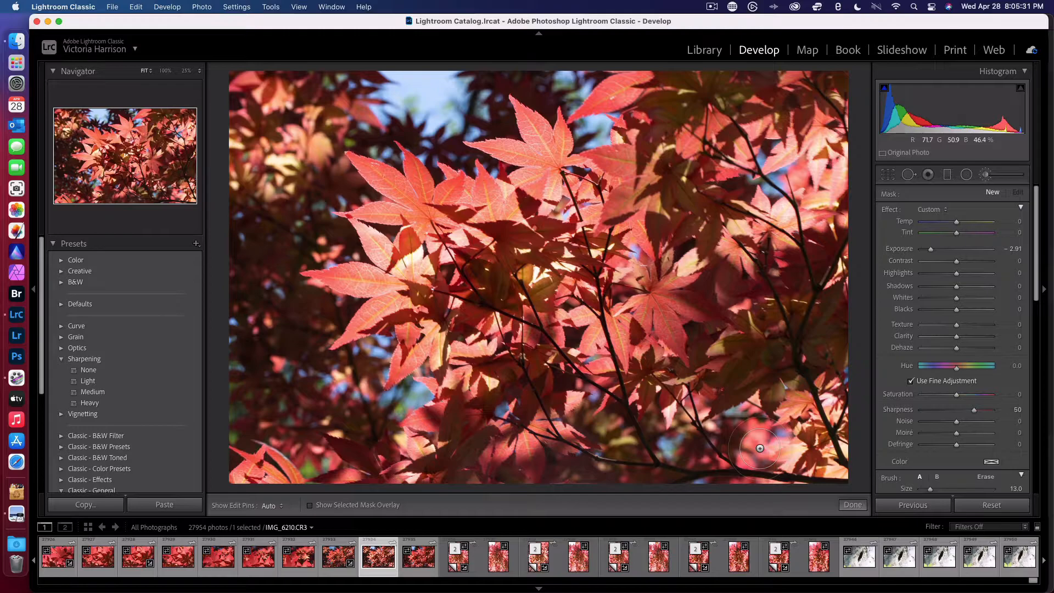
key(super+z)
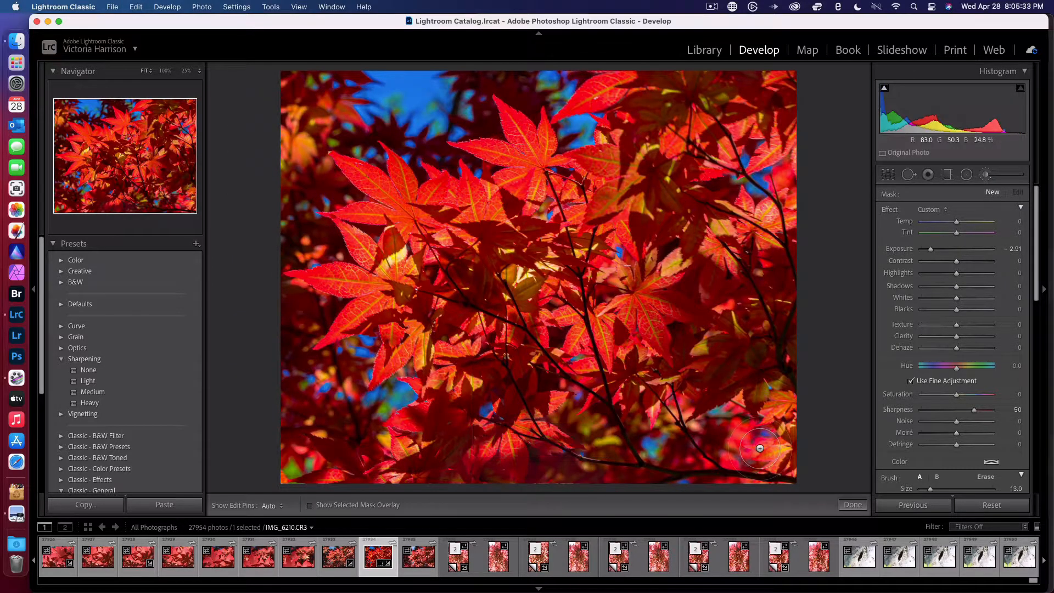
key(super+shift+z)
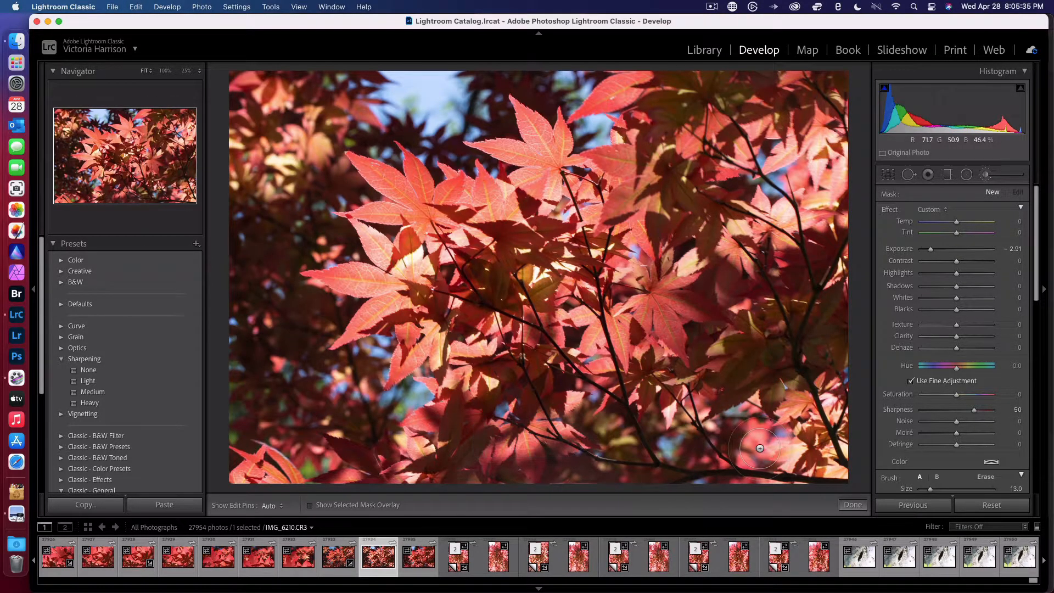
key(super+z)
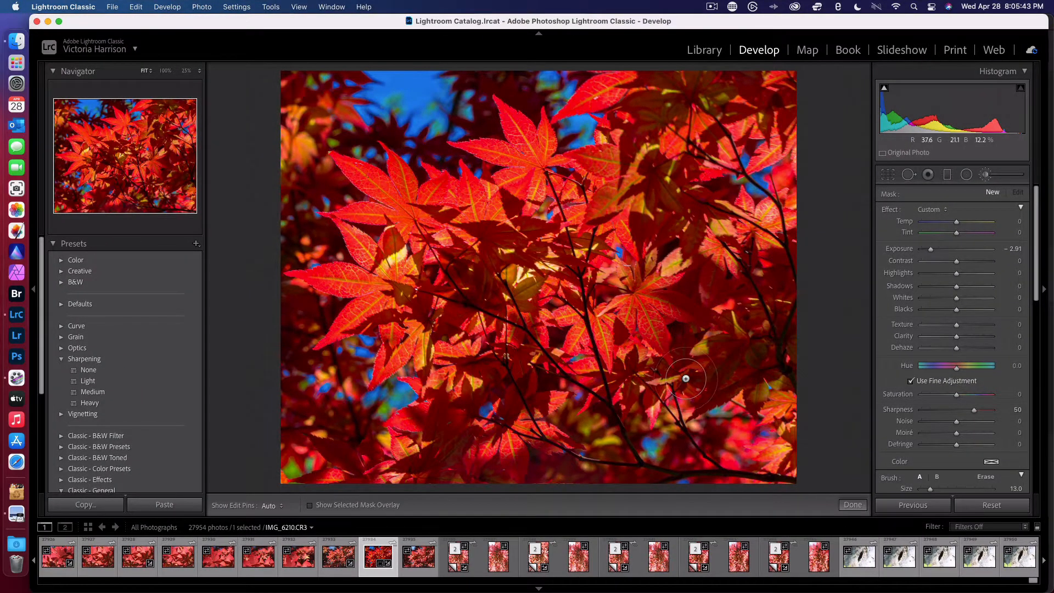
key(e)
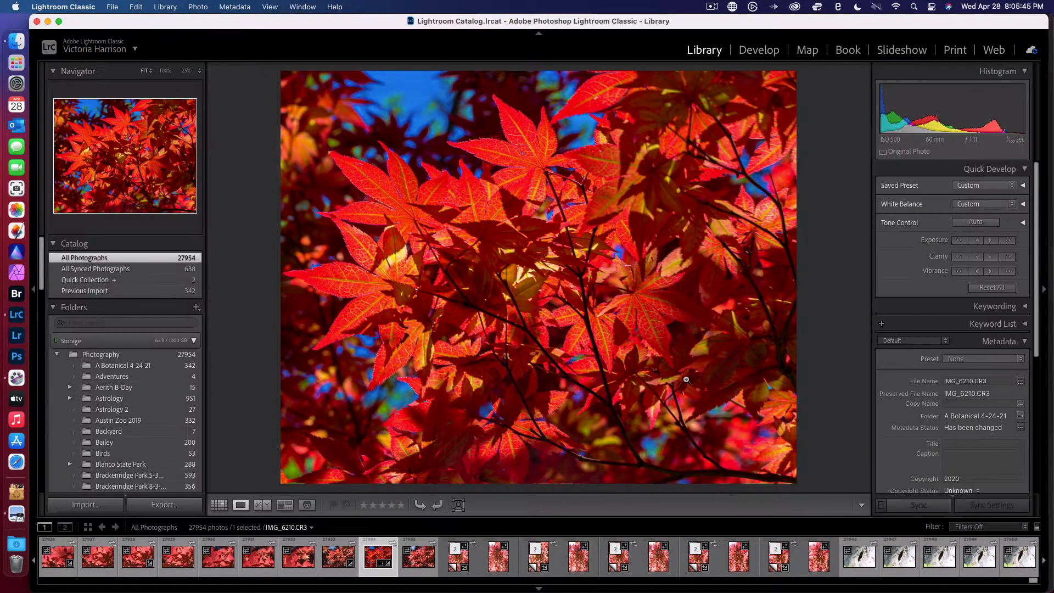
key(d)
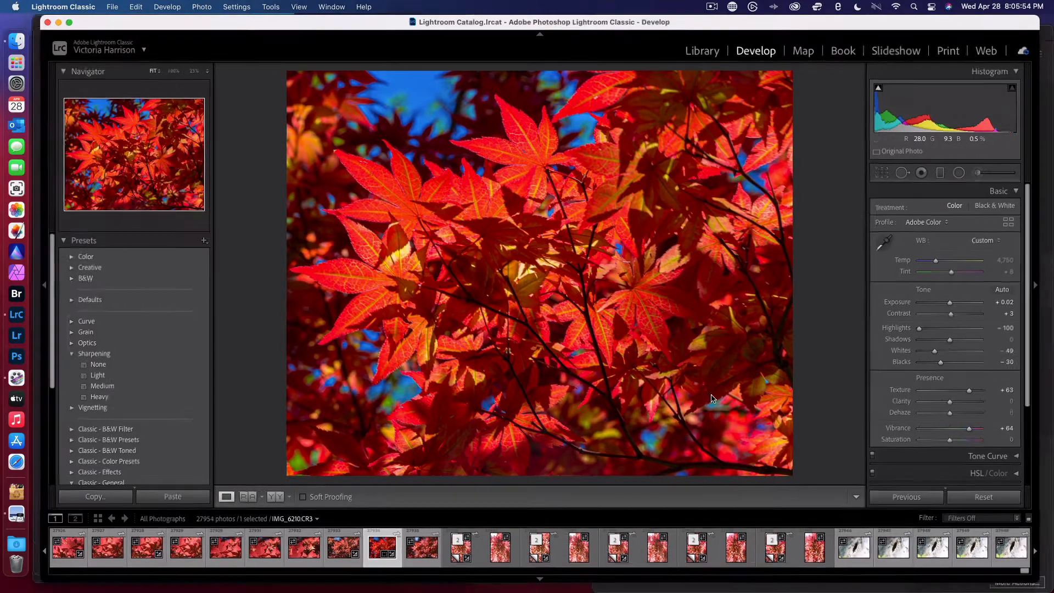
Bring up Stream Deck, return to the shortcuts PDF in Preview and search it for "rotate".
key(ctrl+Up)
click(907, 364)
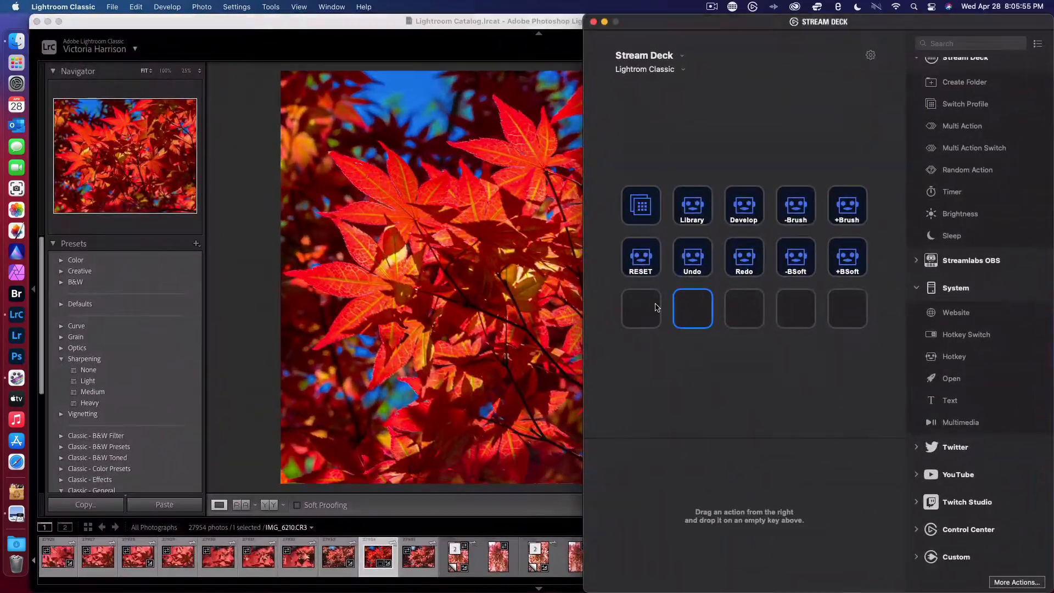
key(ctrl+Up)
click(258, 440)
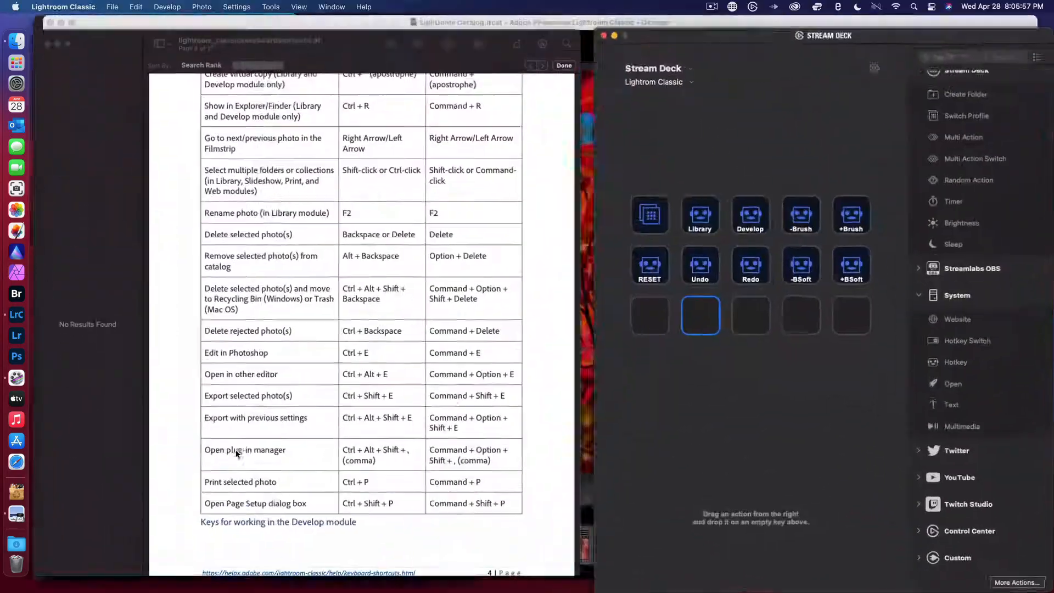
scroll(324, 259, up, 5)
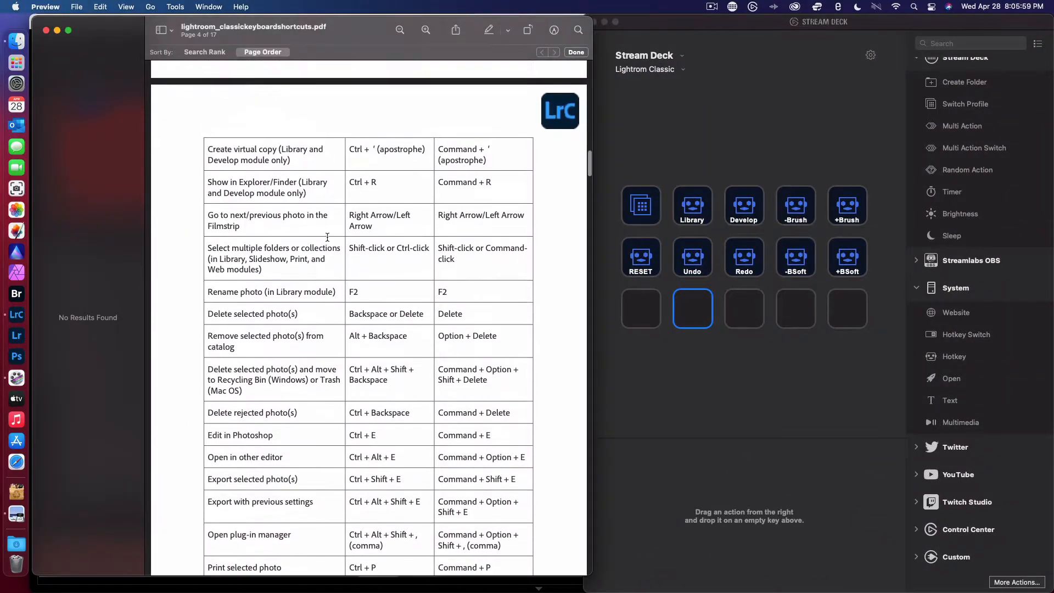
key(super+f)
text(rotate)
key(Return)
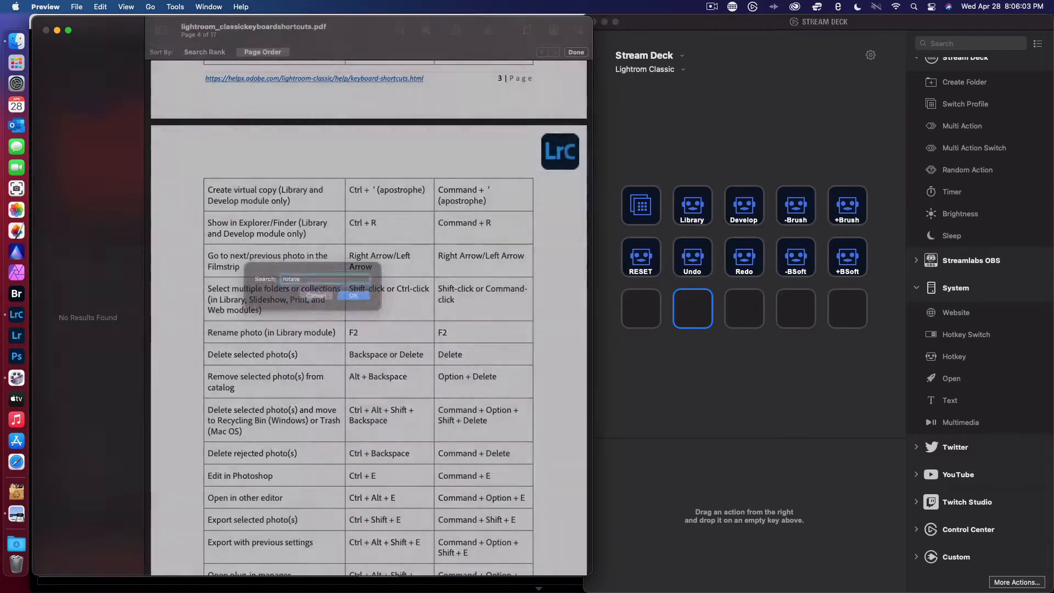
scroll(226, 106, up, 4)
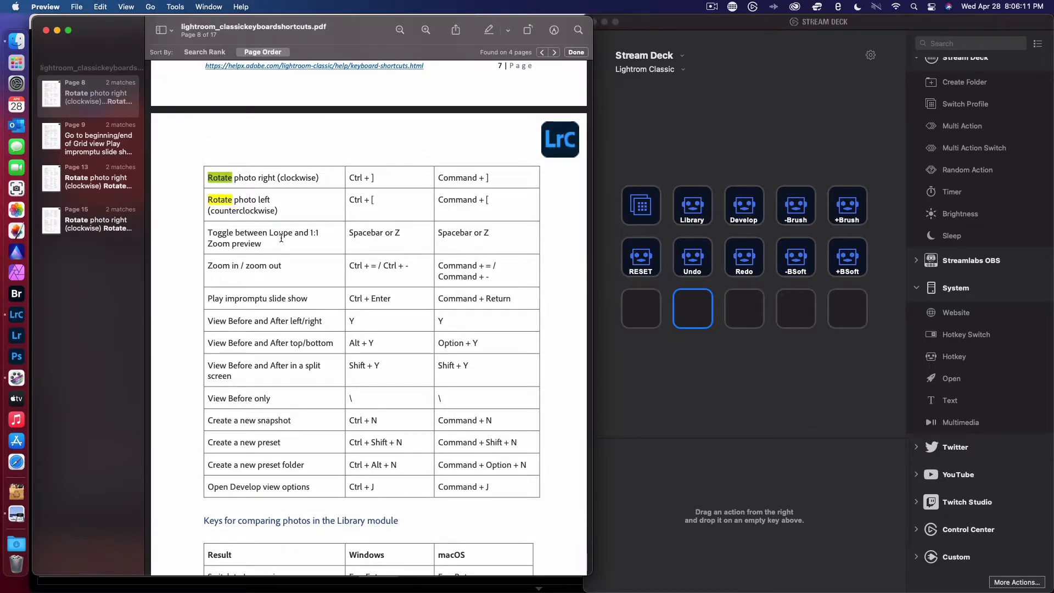
Add Hotkey actions to the first two keys of Stream Deck's third row, assigning Command+] to the first and titling it R Rotate.
click(641, 308)
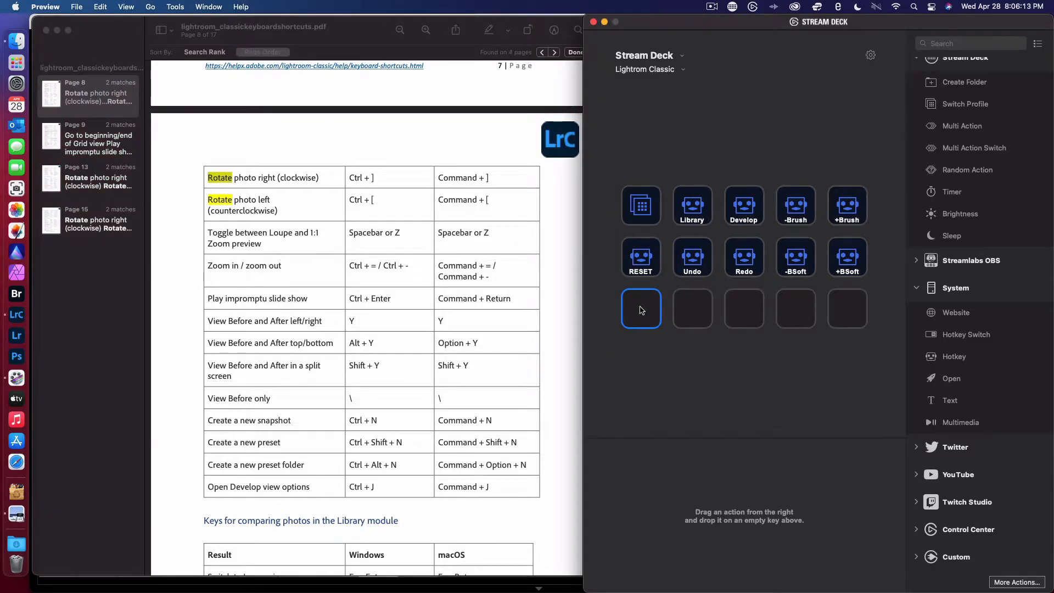
drag(935, 358, 641, 308)
drag(931, 358, 693, 310)
click(647, 309)
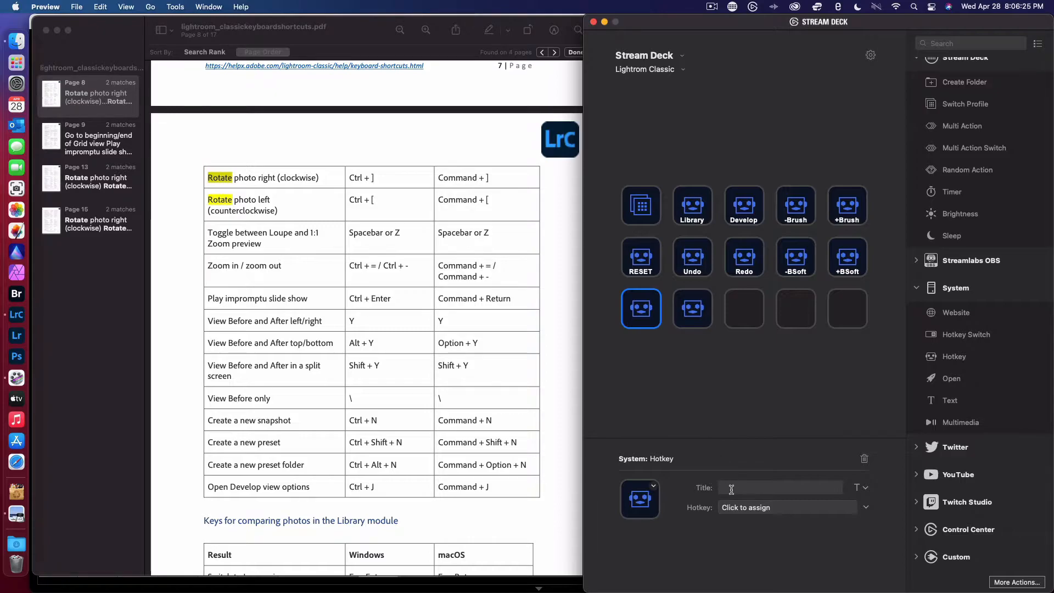
click(731, 508)
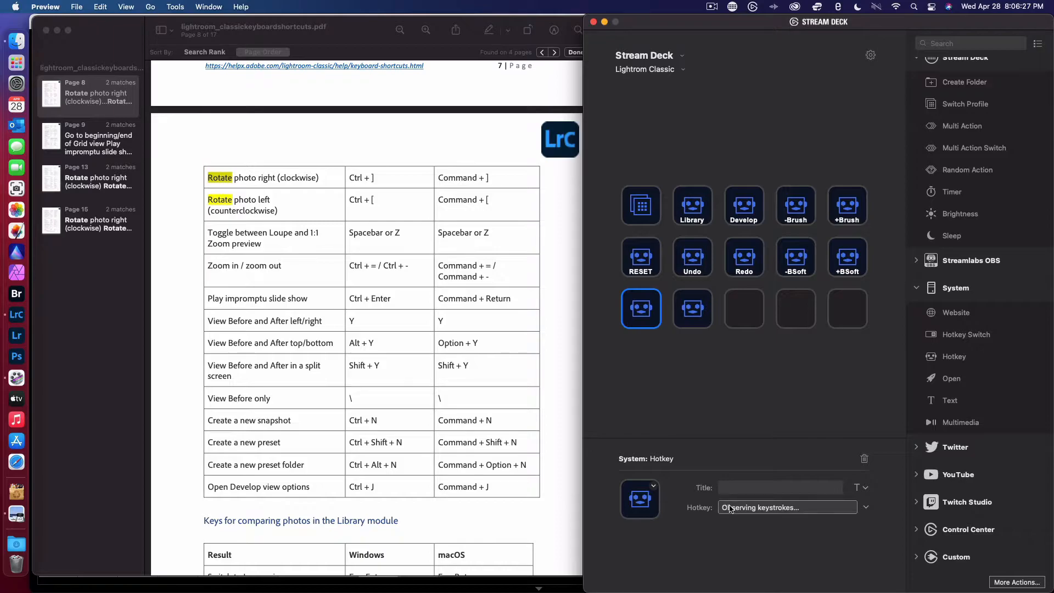
key(super+bracketright)
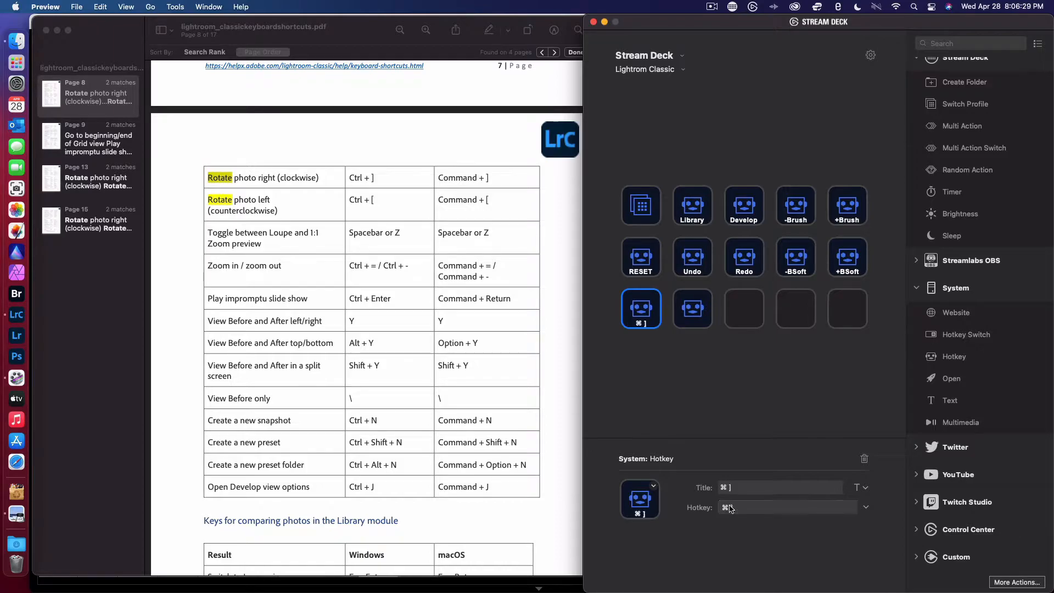
drag(731, 488, 706, 490)
text(R)
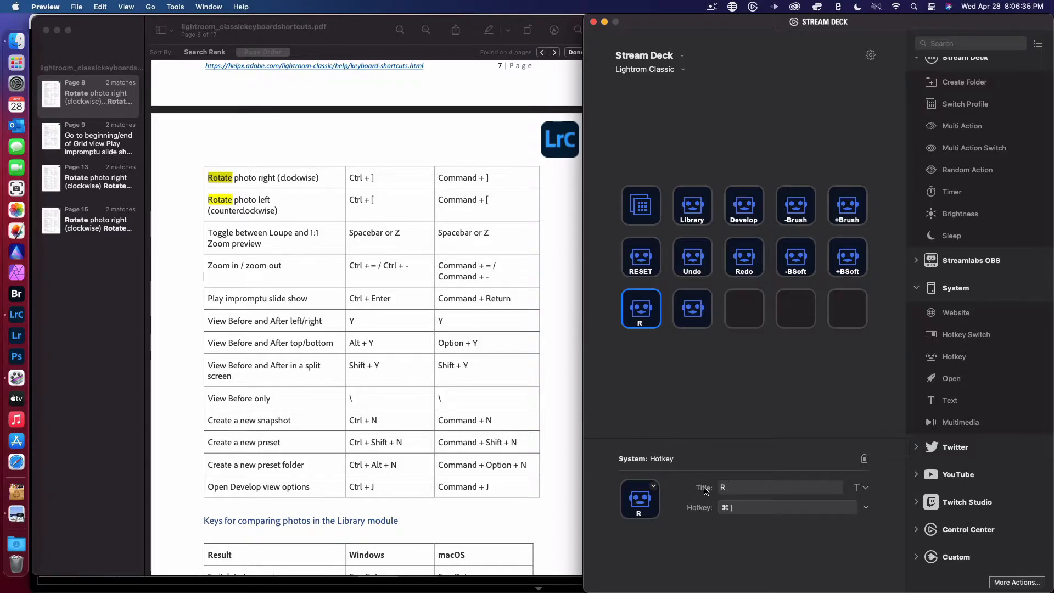
text( Rotate)
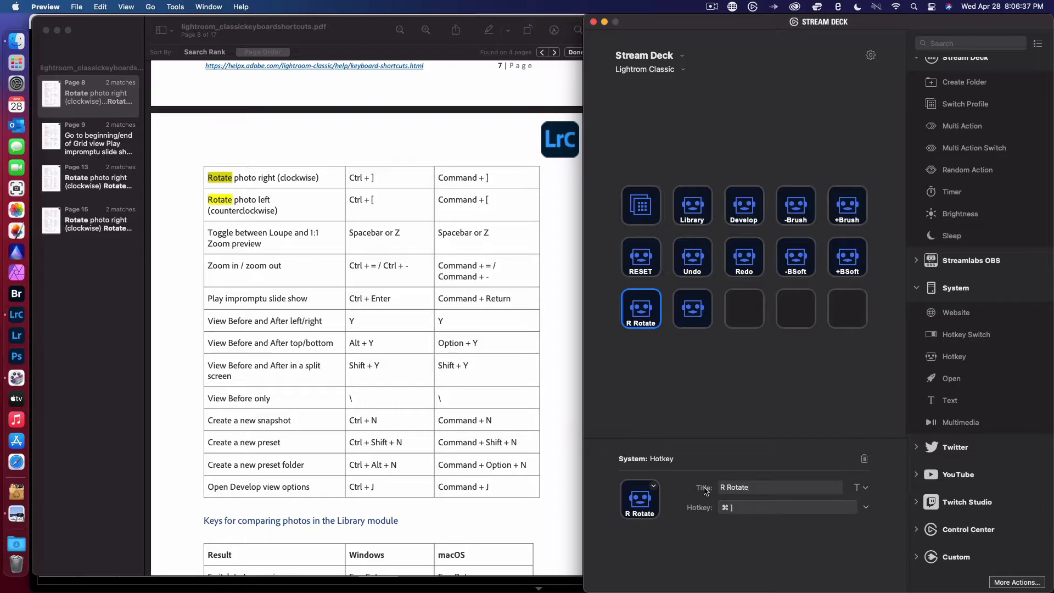
Assign Command+[ to the new hotkey beside R Rotate and title it L Rotate.
click(700, 317)
click(739, 509)
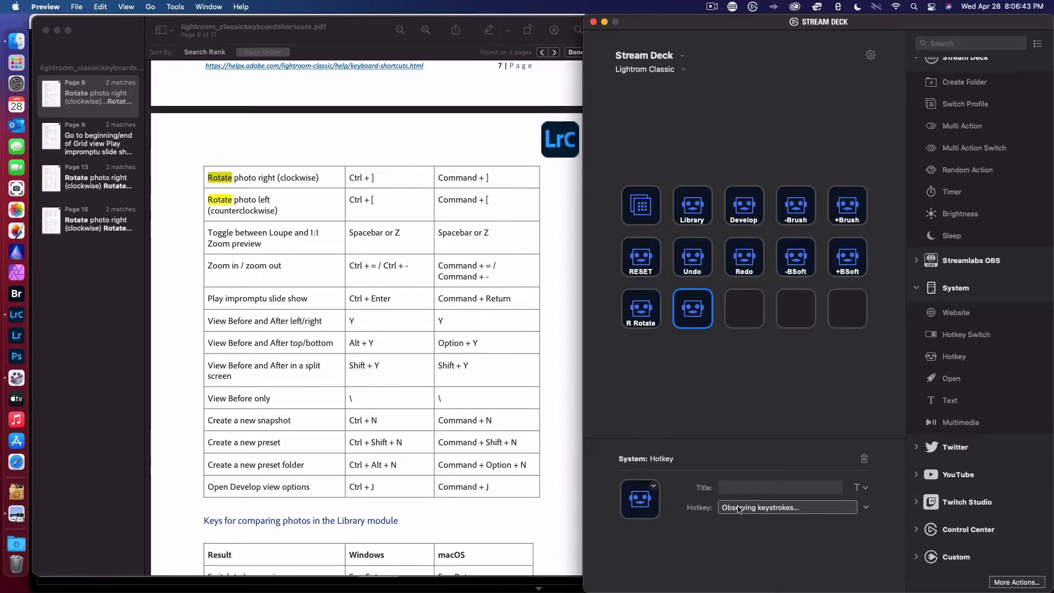
key(super)
key(super+bracketleft)
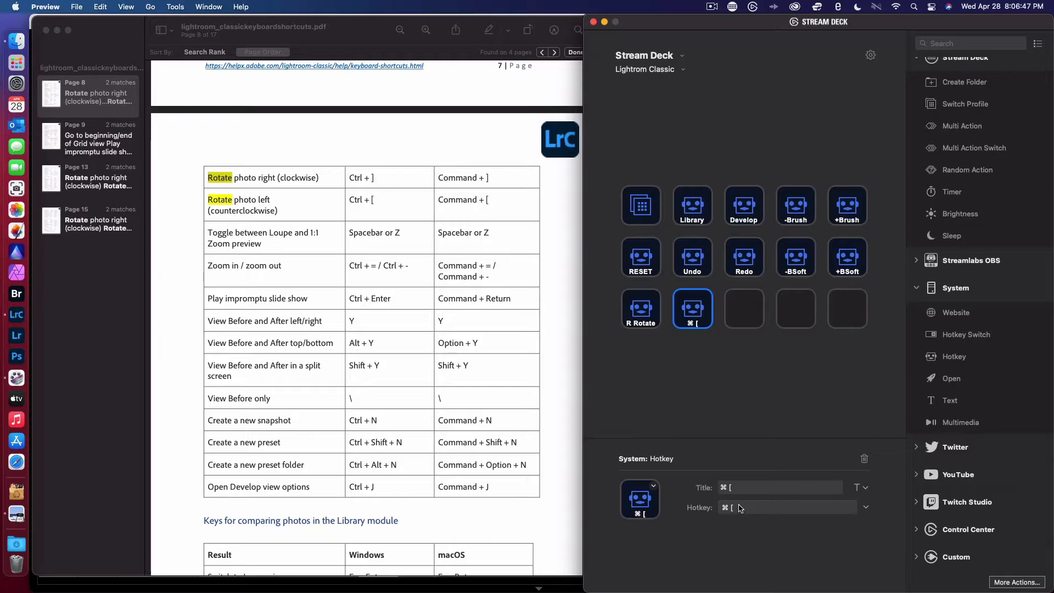
triple_click(740, 488)
text(L Rotate)
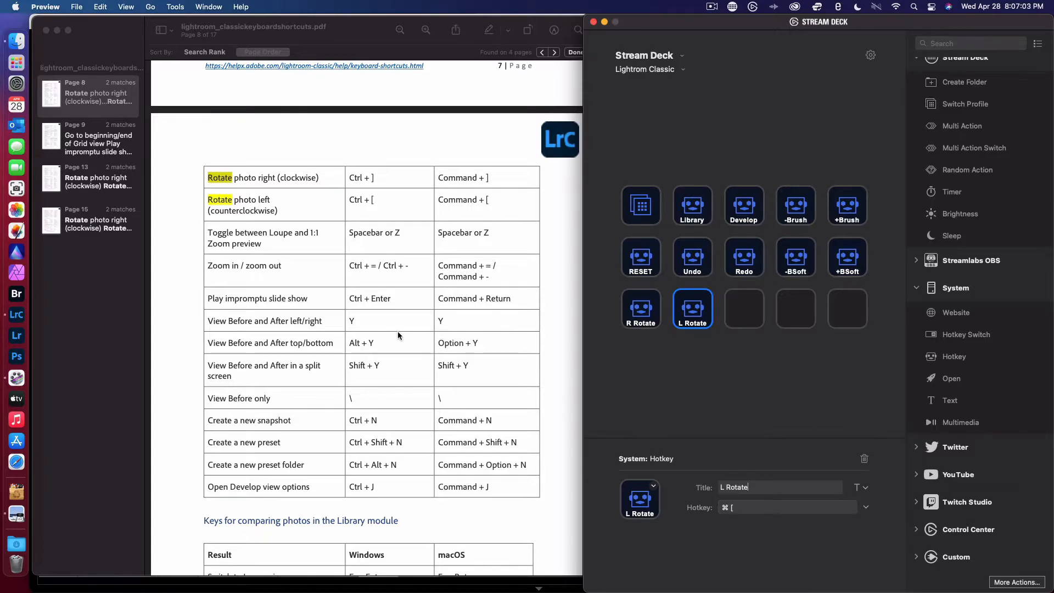
Switch to Lightroom Classic and bring up the Stream Deck window beside it.
key(ctrl+Up)
click(483, 258)
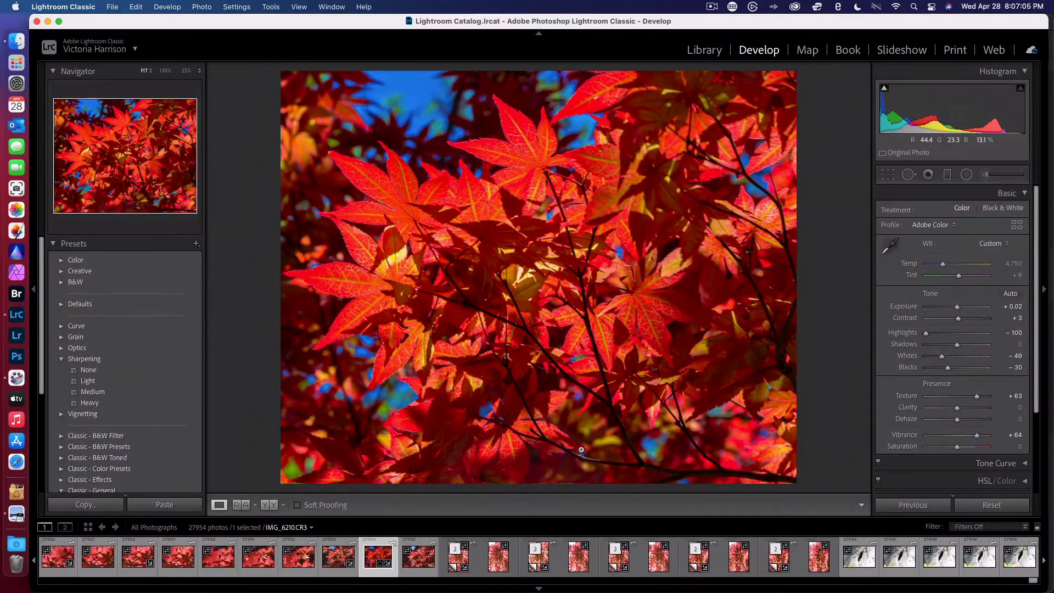
key(ctrl+Up)
click(862, 368)
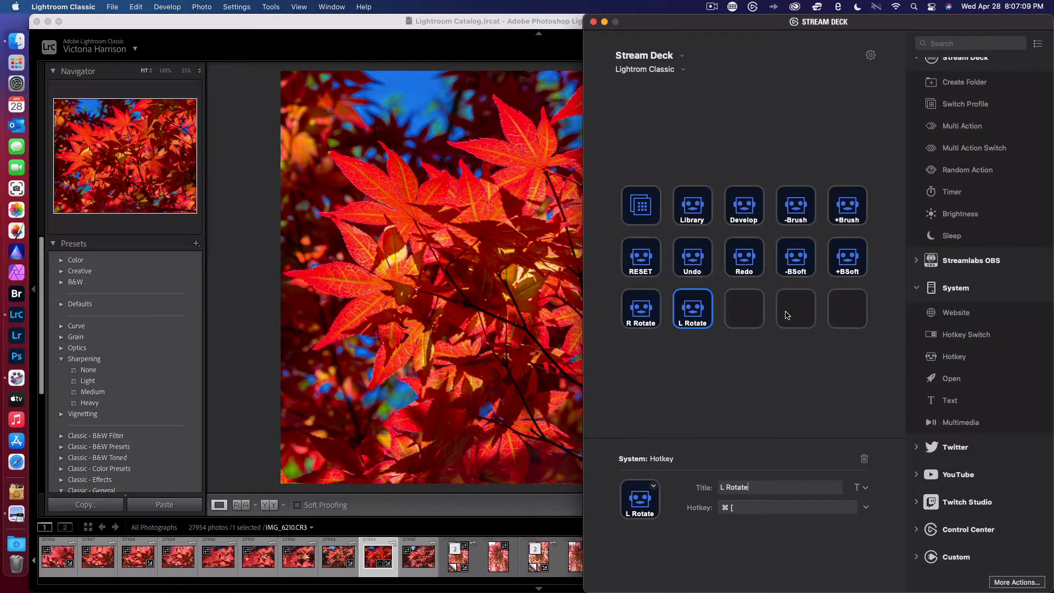
Switch to Lightroom Classic and toggle the maple leaf photo between its Before-only view and the edited version twice.
click(578, 296)
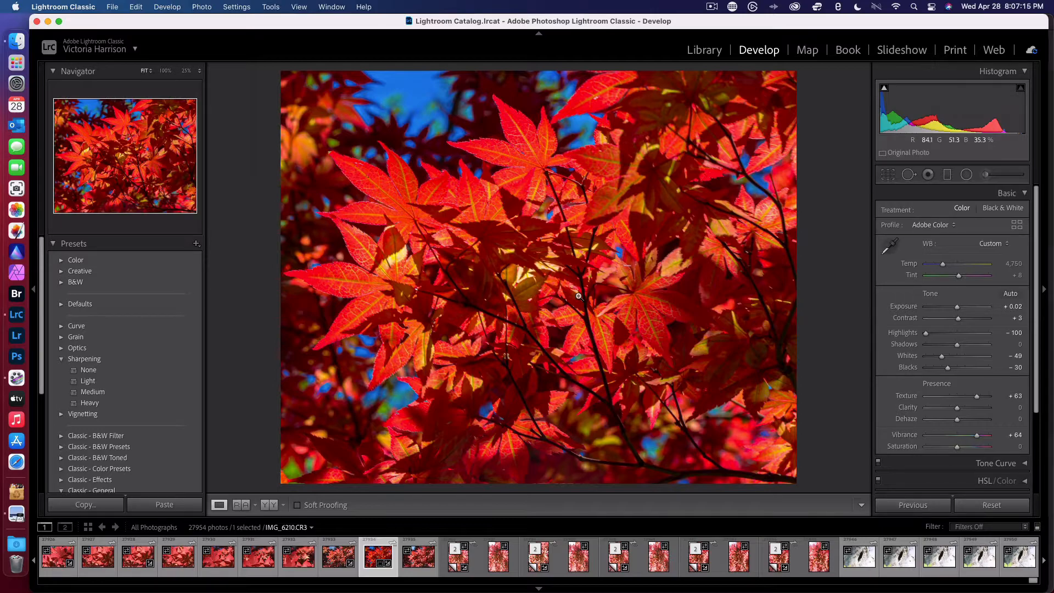
key(backslash)
key(backslash)
key(backslash)
key(backslash)
Return to the shortcuts PDF in Preview and examine the zoom and Before/After view shortcuts on page 8.
key(ctrl+Up)
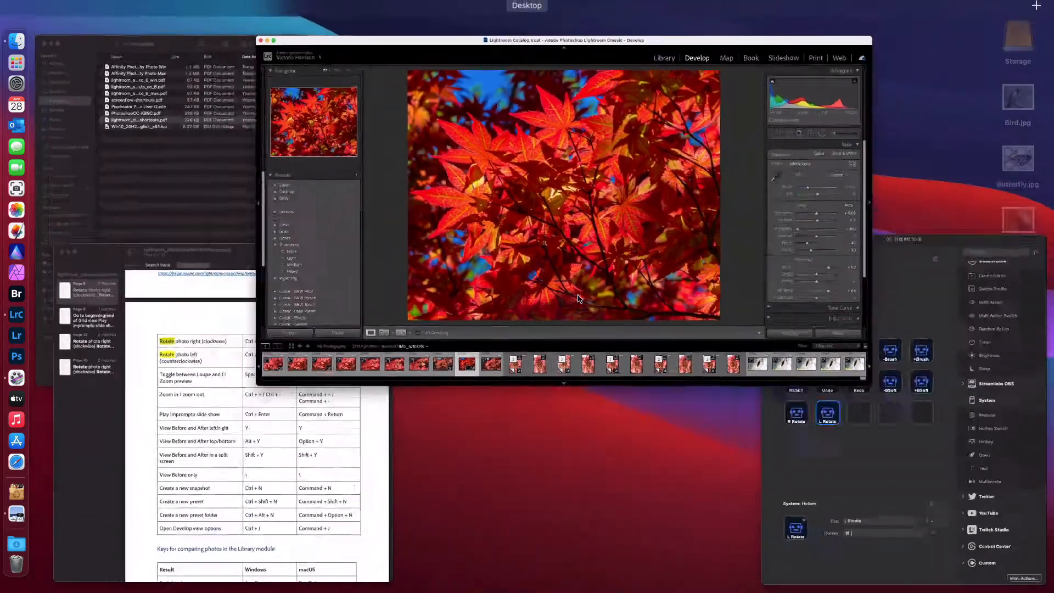
click(167, 412)
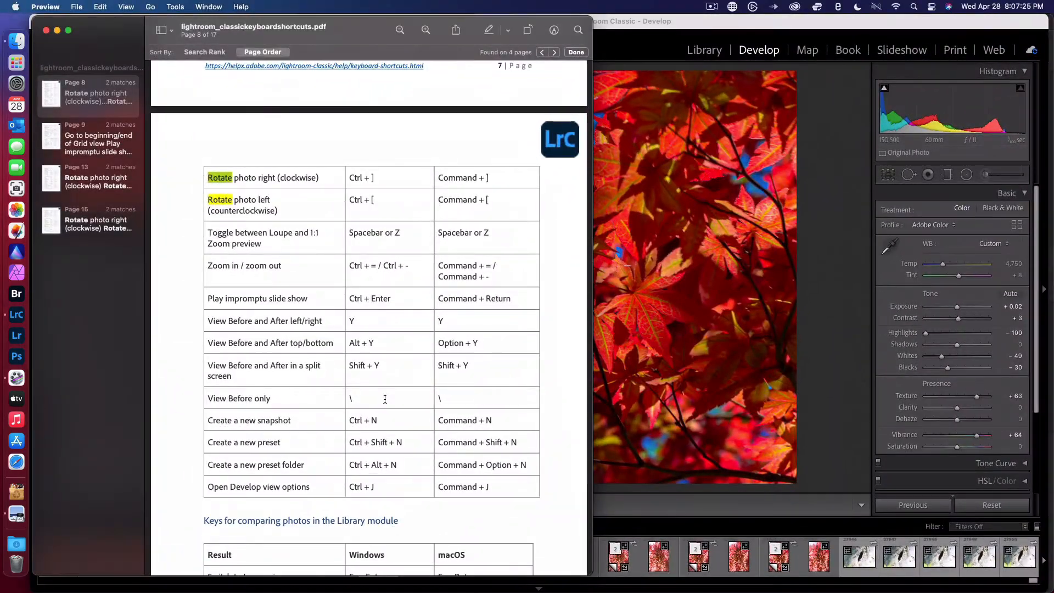
scroll(301, 287, down, 1)
scroll(301, 287, down, 2)
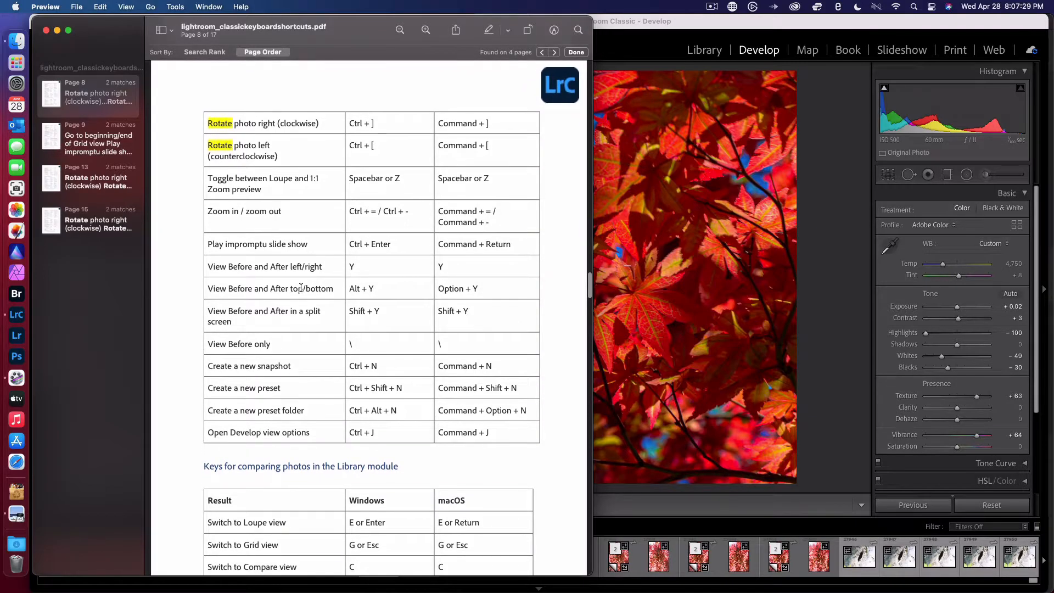
Switch to Lightroom Classic and test zooming the leaf photo in and out, ending at 12%.
click(642, 286)
key(z)
key(super+minus)
key(super+minus)
key(super+minus)
key(super+minus)
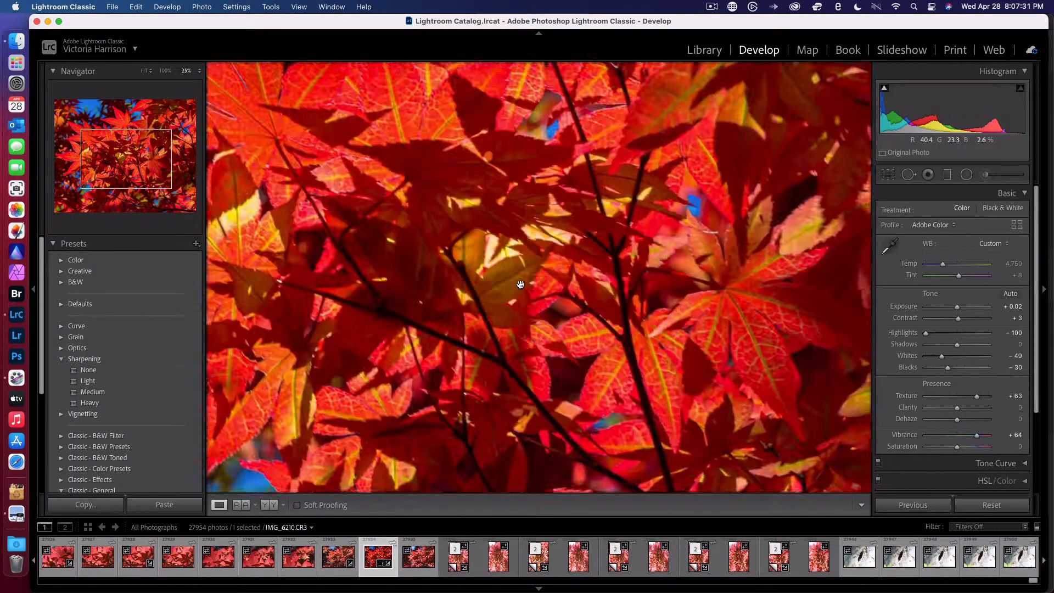
key(super+equal)
key(super+equal)
key(super+minus)
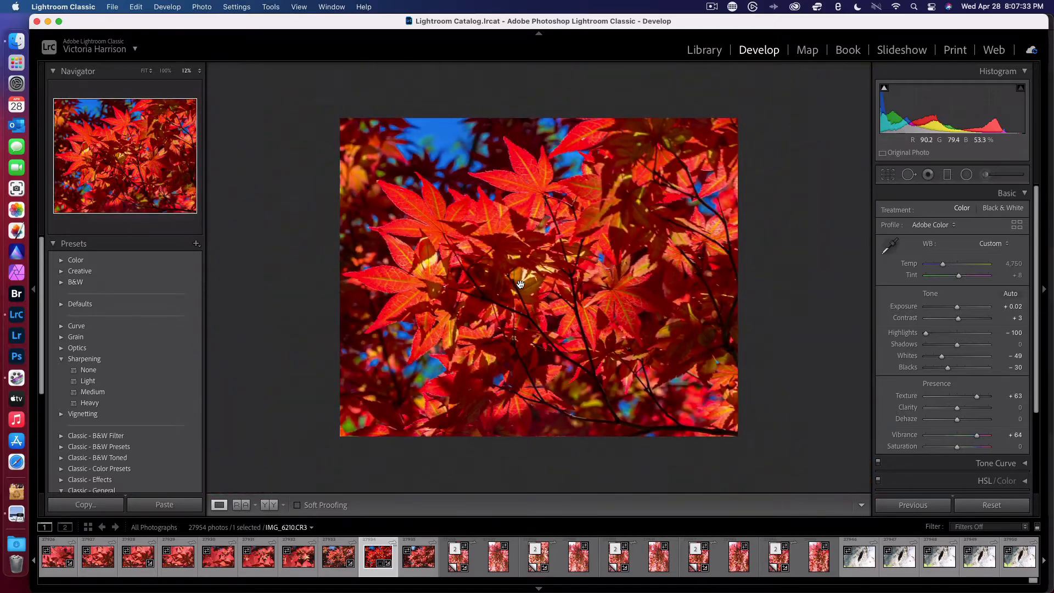
Bring the shortcuts PDF back up and check the left/right, top/bottom and split-screen Before and After shortcuts.
key(ctrl+Up)
click(291, 401)
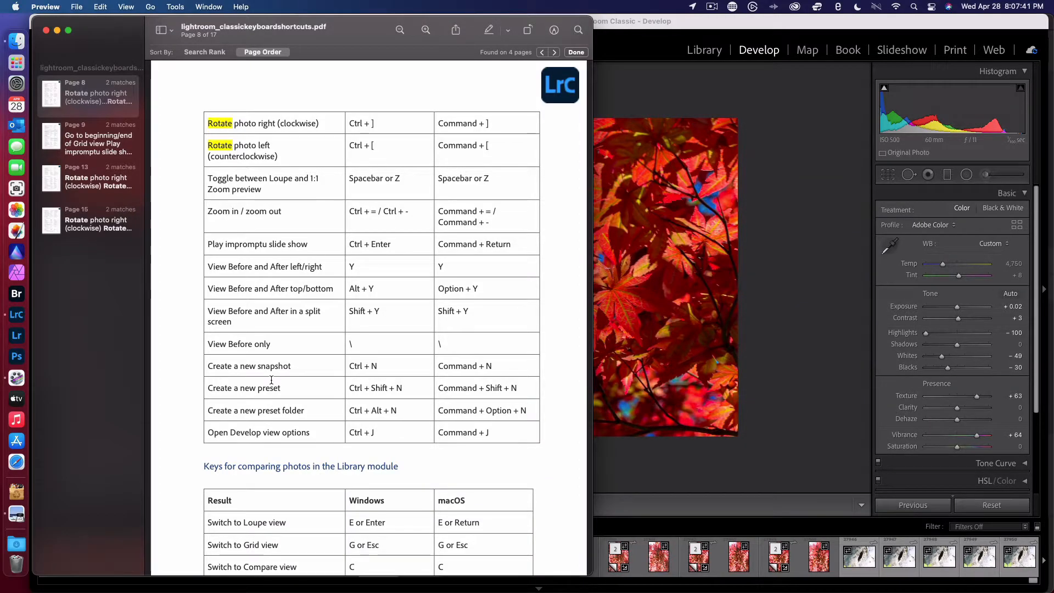
scroll(271, 380, down, 2)
scroll(271, 380, down, 1)
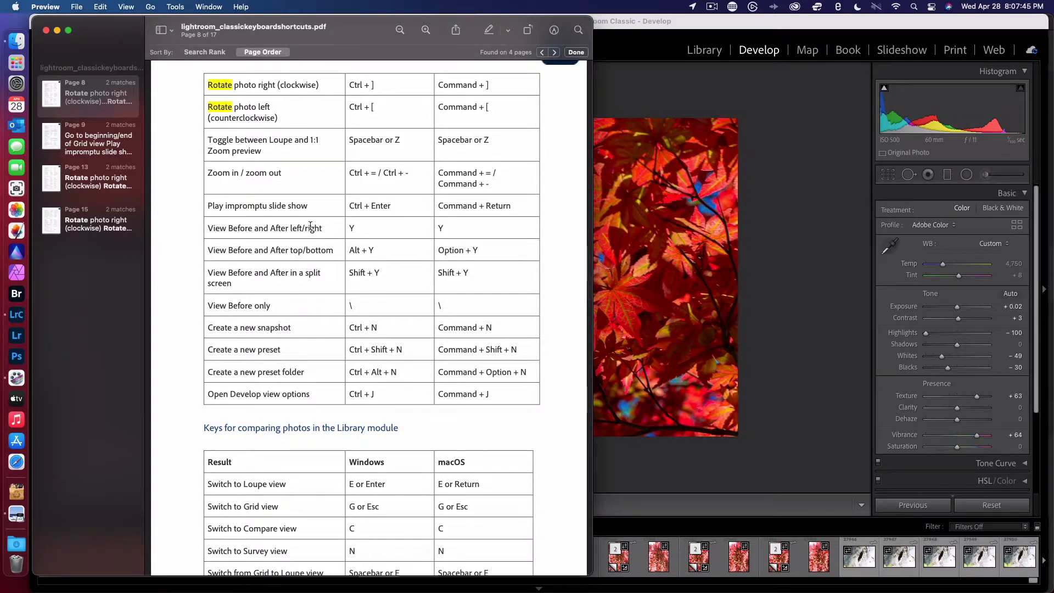
Switch to Lightroom Classic and compare the leaf photo in the left/right and left/right split Before/After views.
click(777, 177)
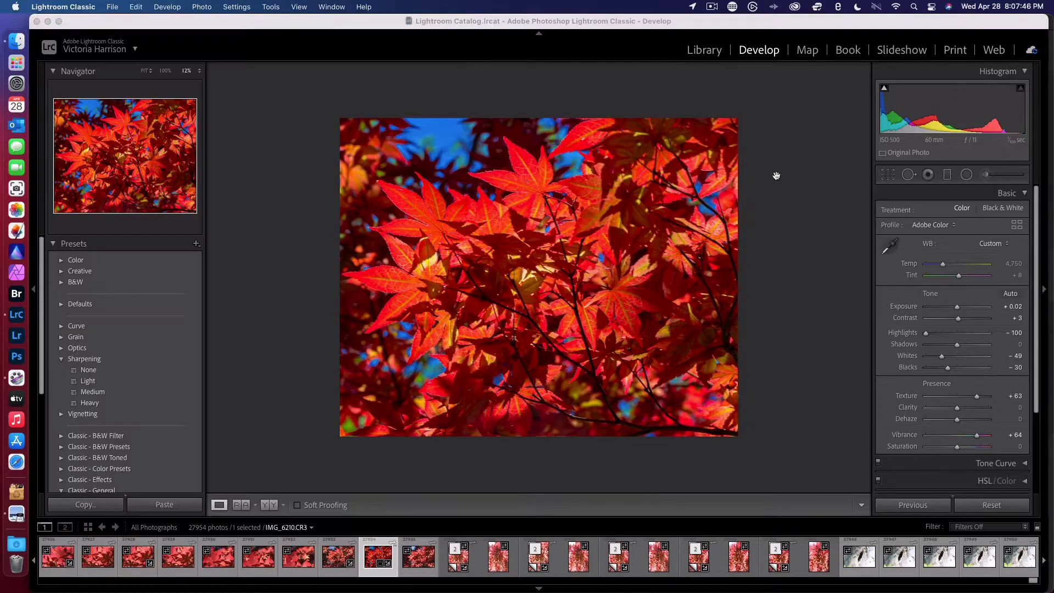
click(264, 509)
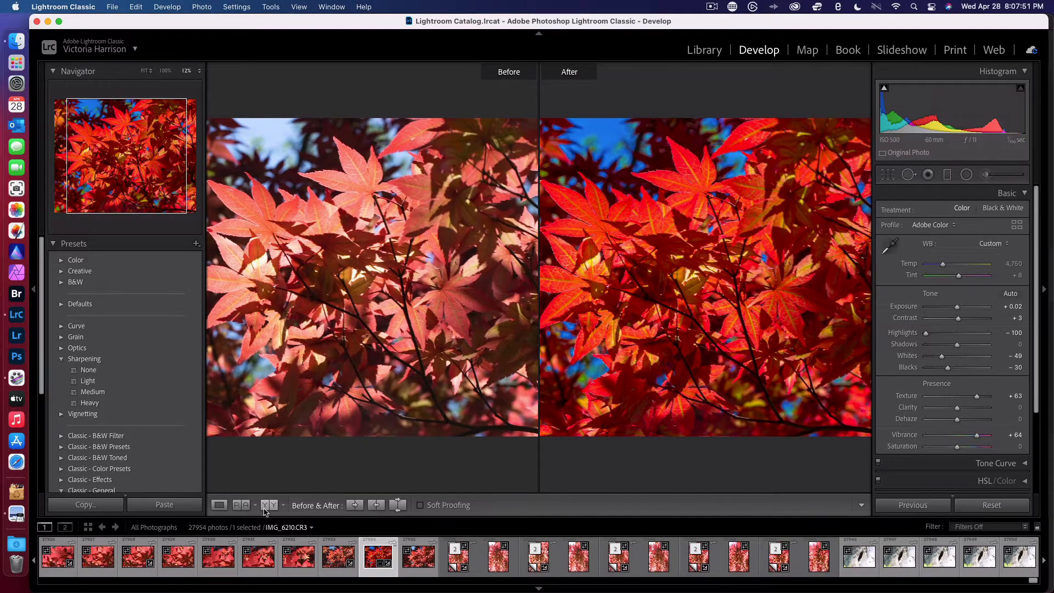
click(264, 510)
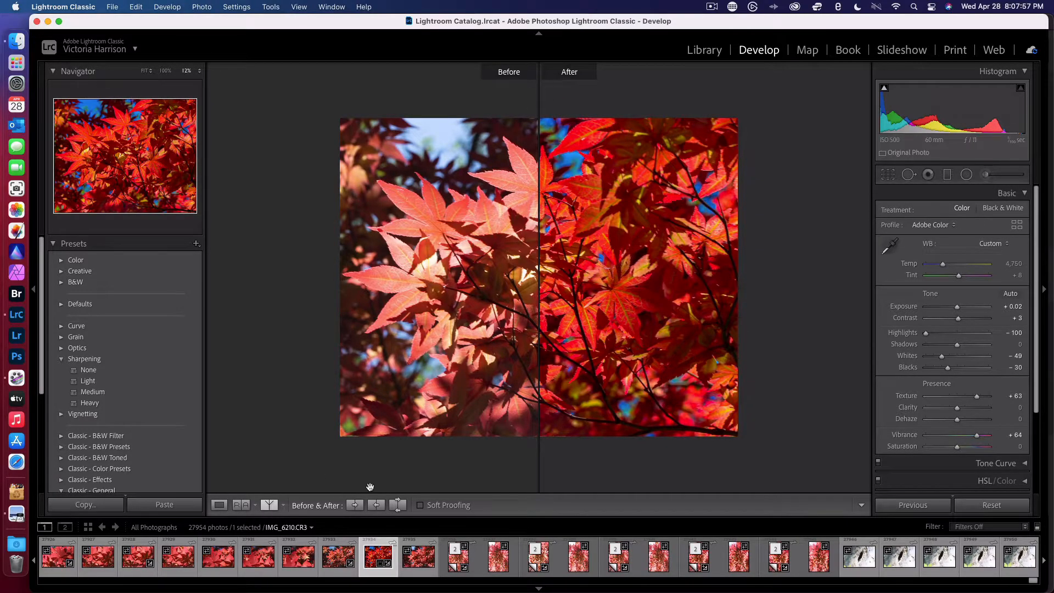
Swap the leaf photo's Before and After settings and swap them back.
click(397, 505)
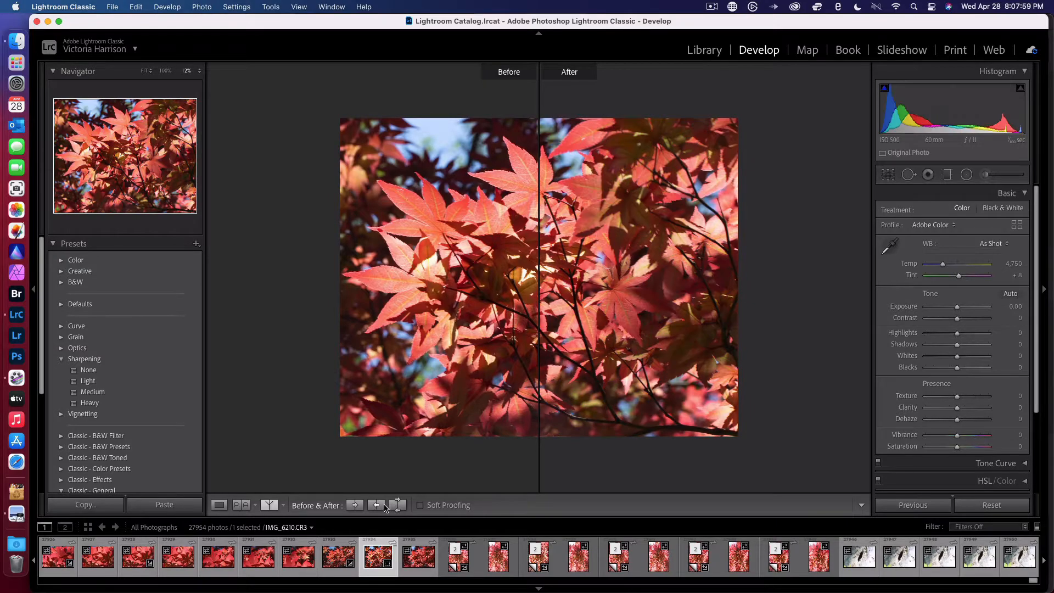
click(398, 505)
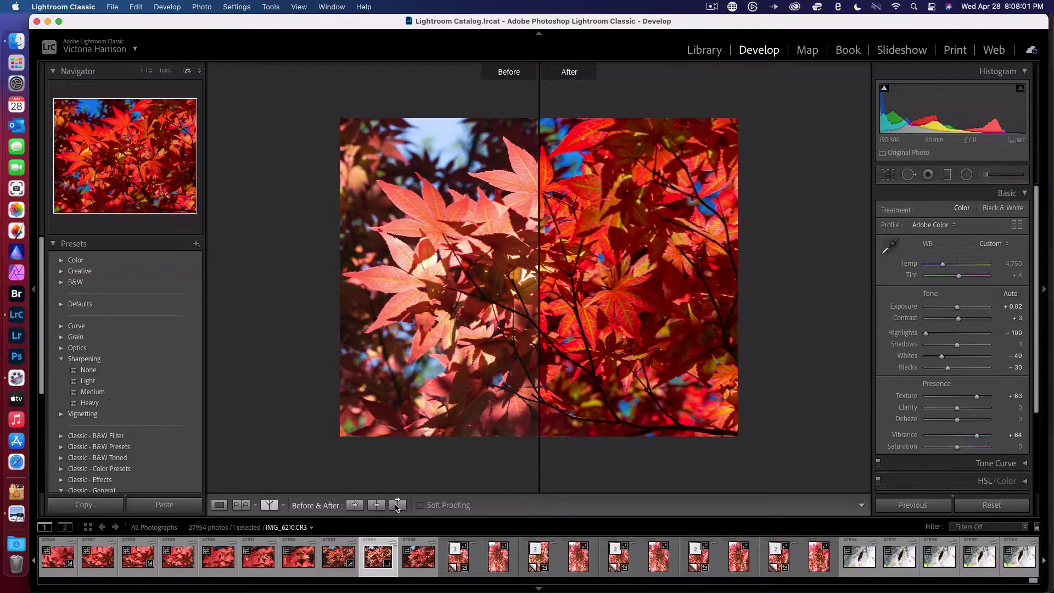
Cycle the Before/After comparison through the top/bottom split and left/right layouts, and return to Loupe view at Fit zoom.
click(275, 510)
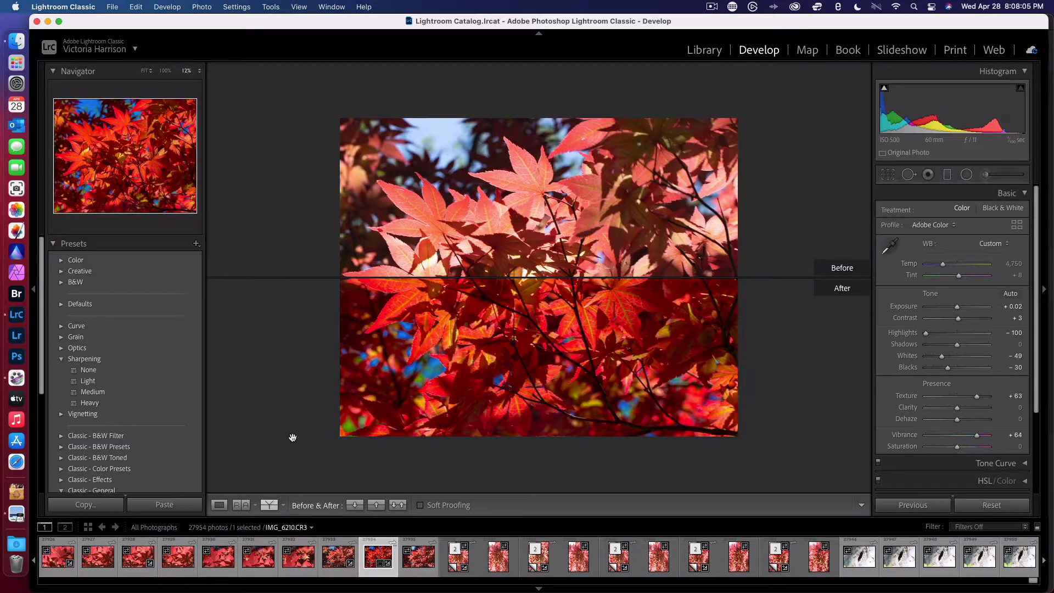
click(272, 508)
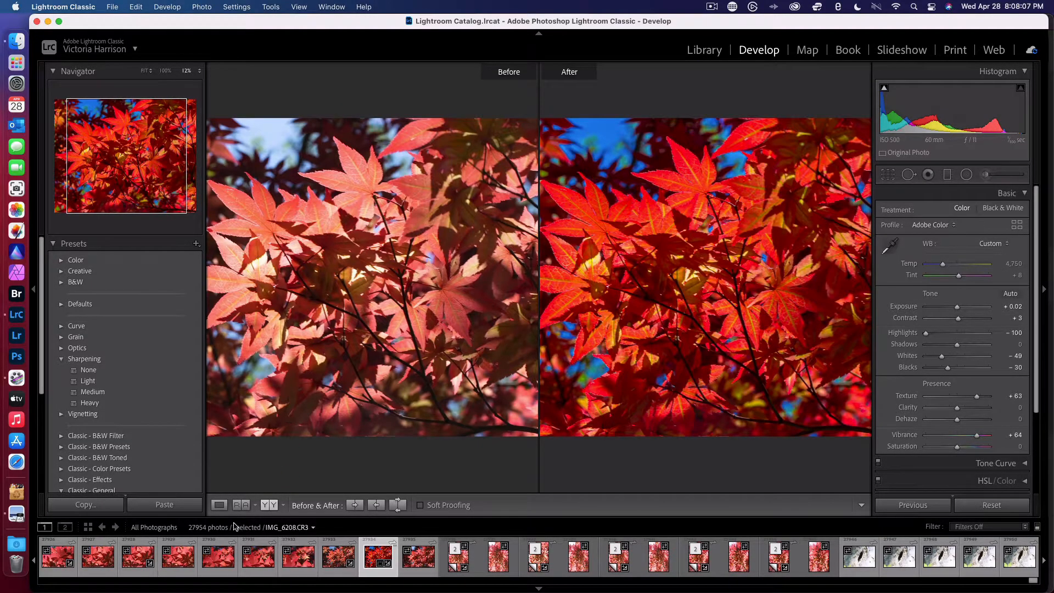
click(219, 506)
click(301, 398)
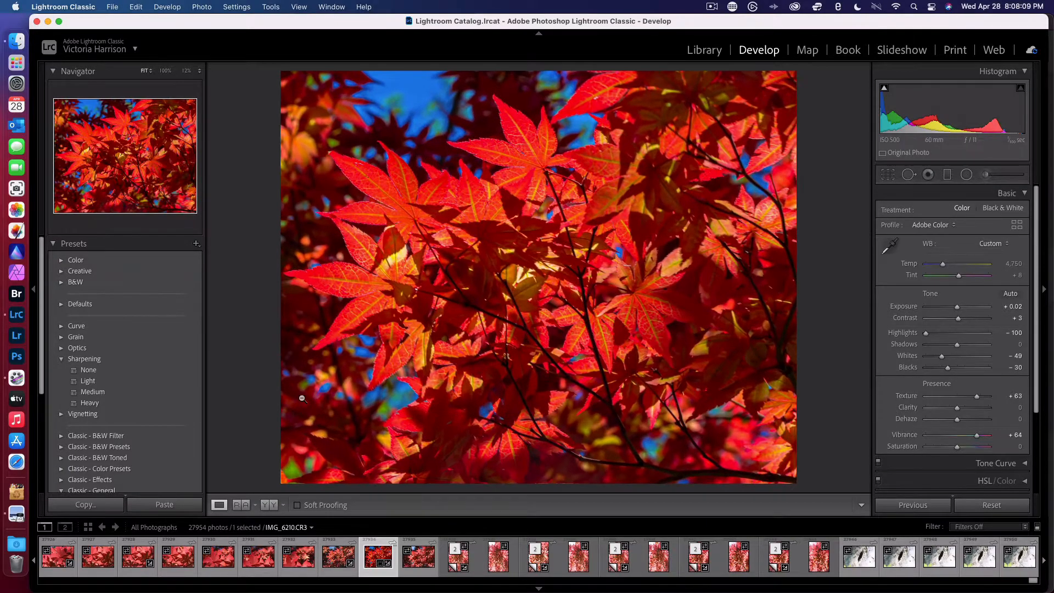
Return to the shortcuts PDF in Preview and read through the photo comparison, metadata, keyword and rating shortcuts on pages 8 to 11.
key(ctrl+Up)
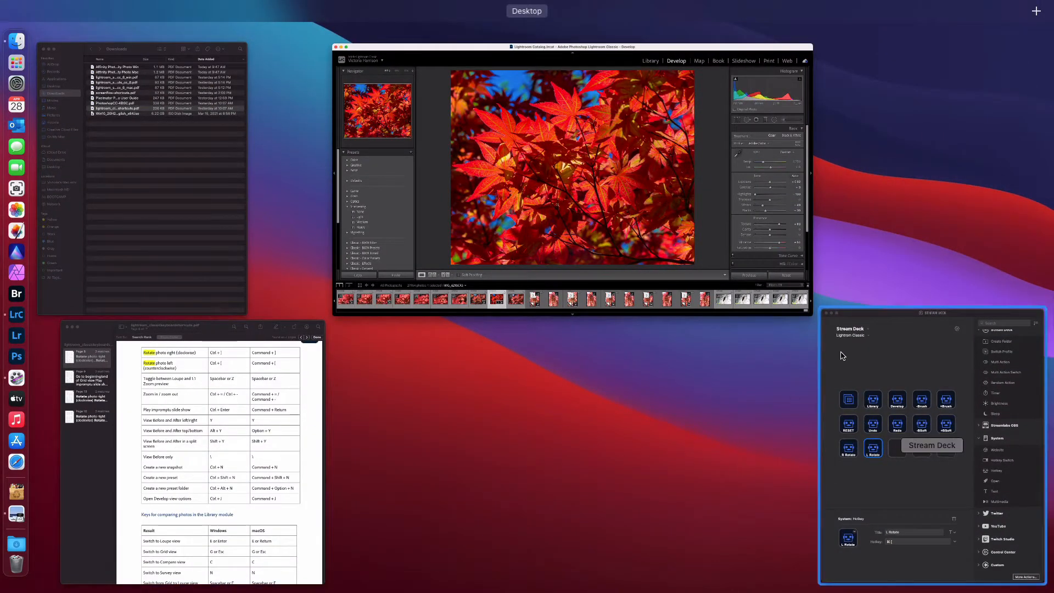
click(448, 283)
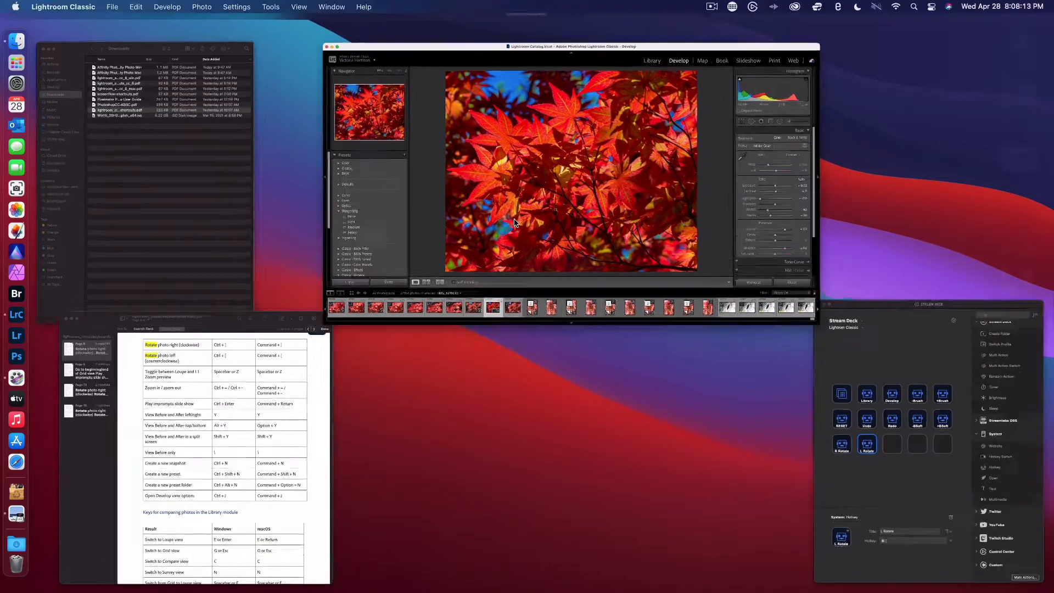
key(ctrl+Up)
click(299, 461)
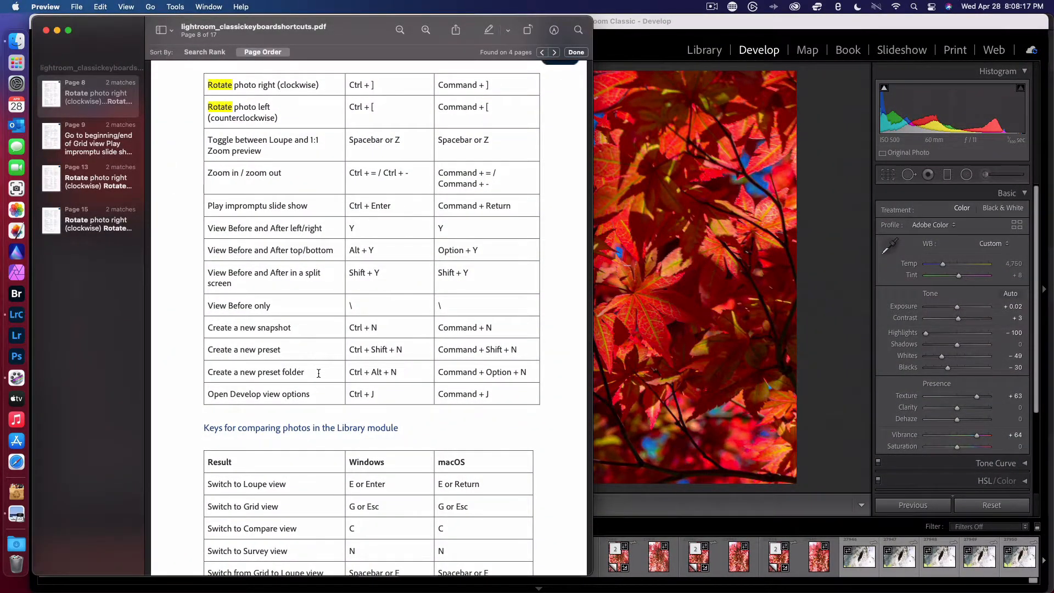
scroll(319, 380, down, 2)
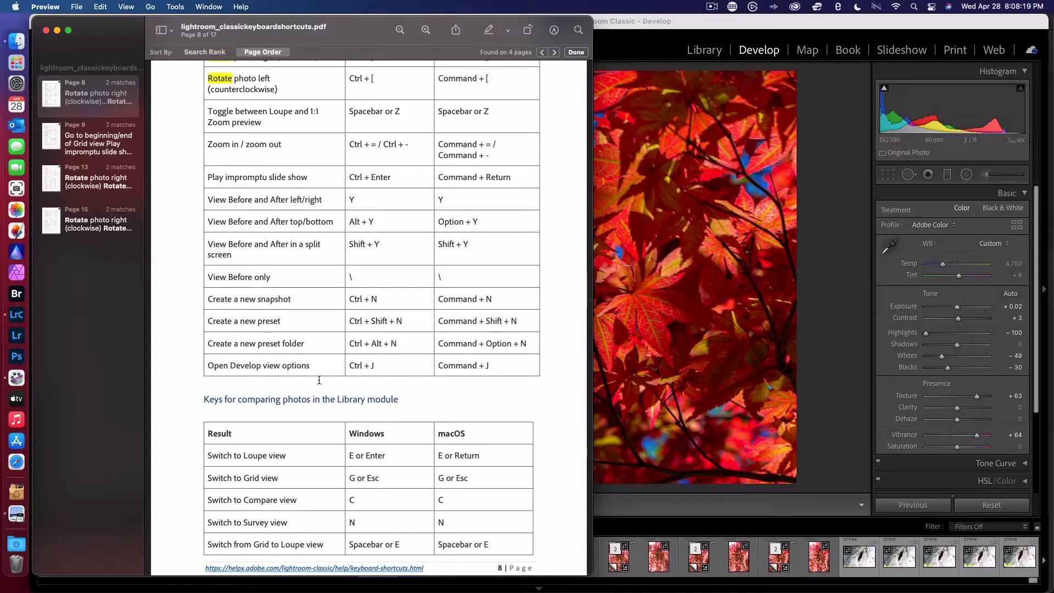
scroll(319, 380, down, 3)
scroll(319, 380, down, 4)
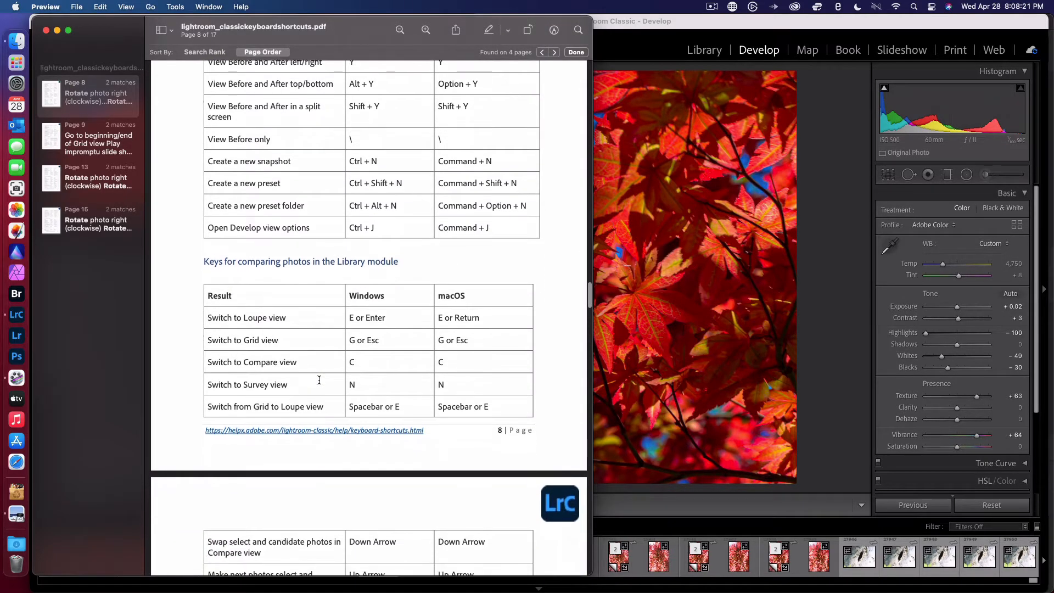
scroll(319, 380, down, 5)
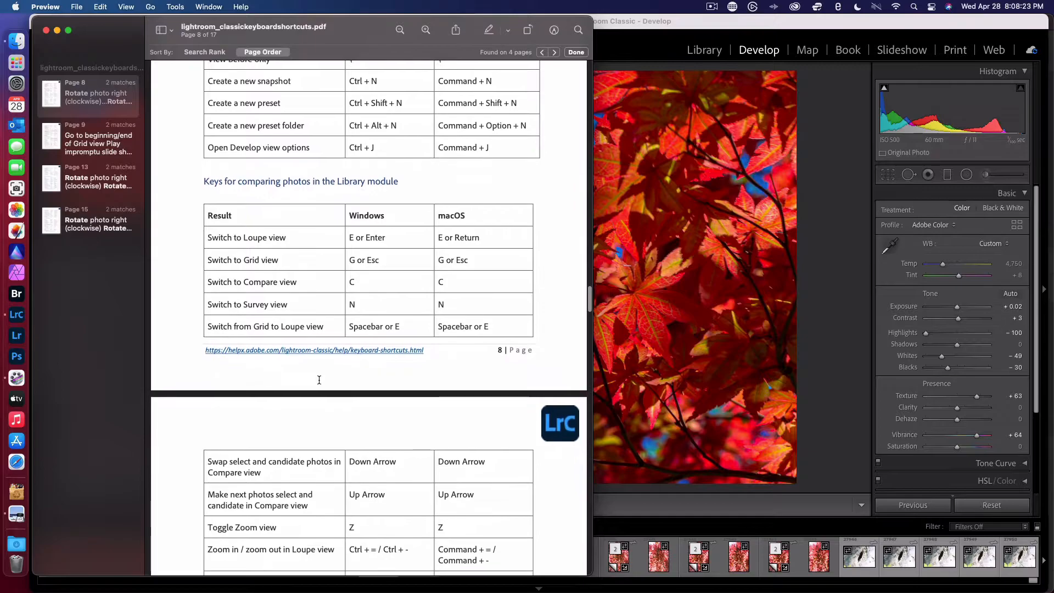
scroll(342, 459, down, 10)
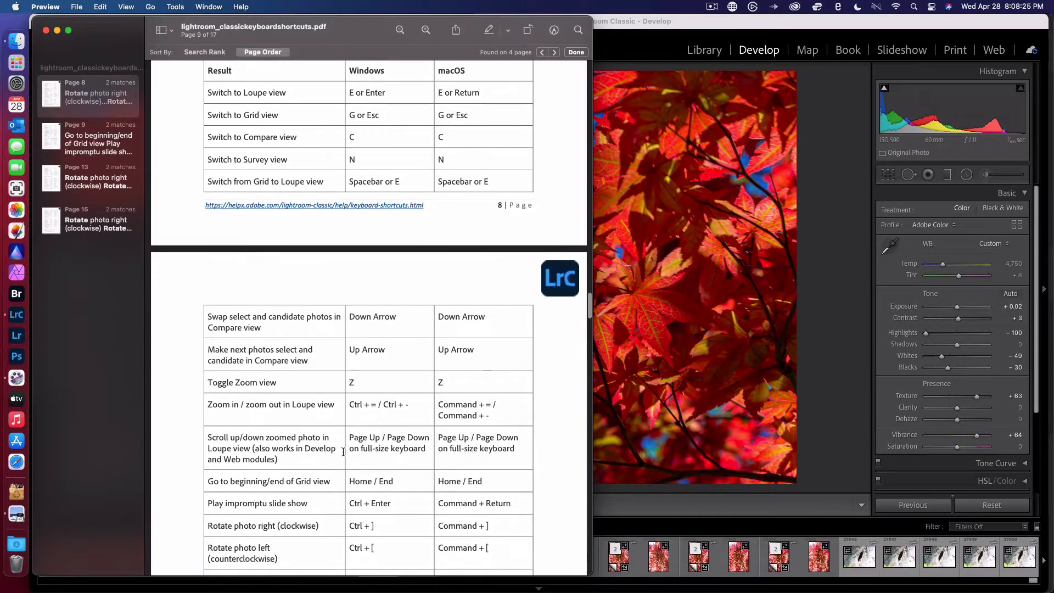
scroll(343, 451, down, 6)
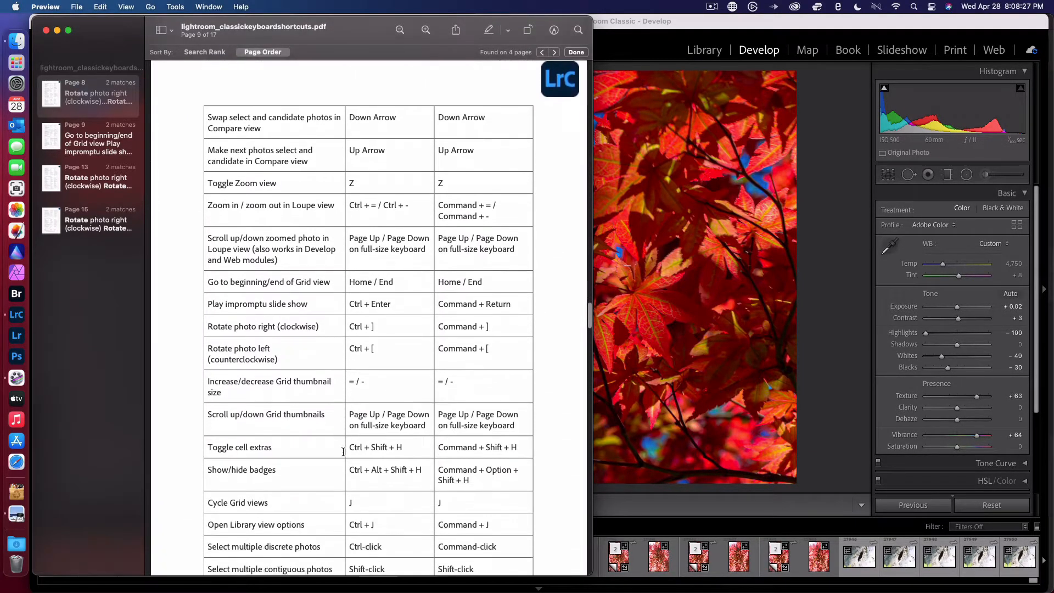
scroll(343, 447, down, 14)
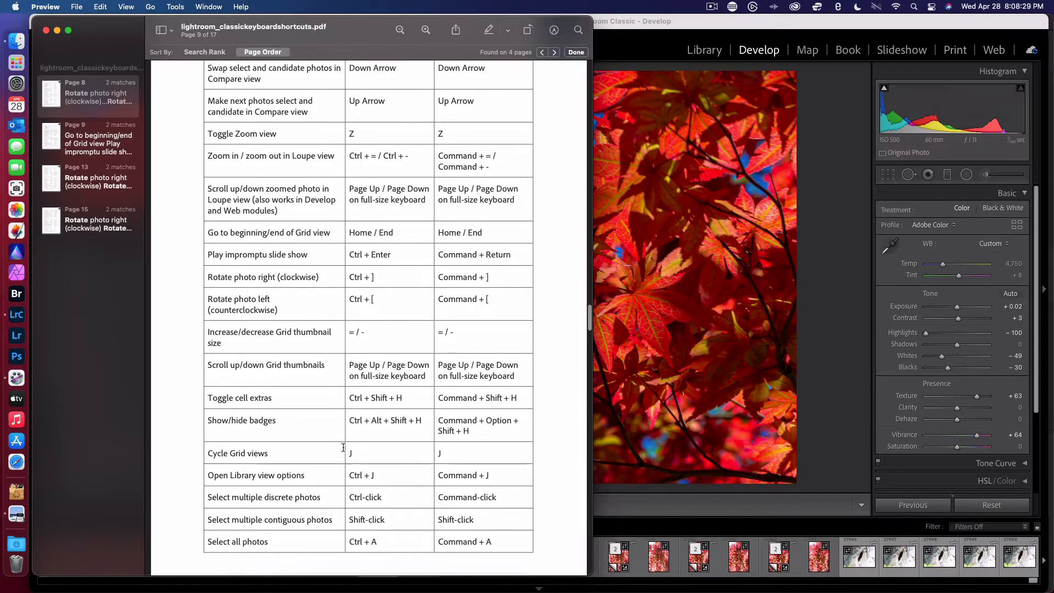
scroll(343, 447, down, 14)
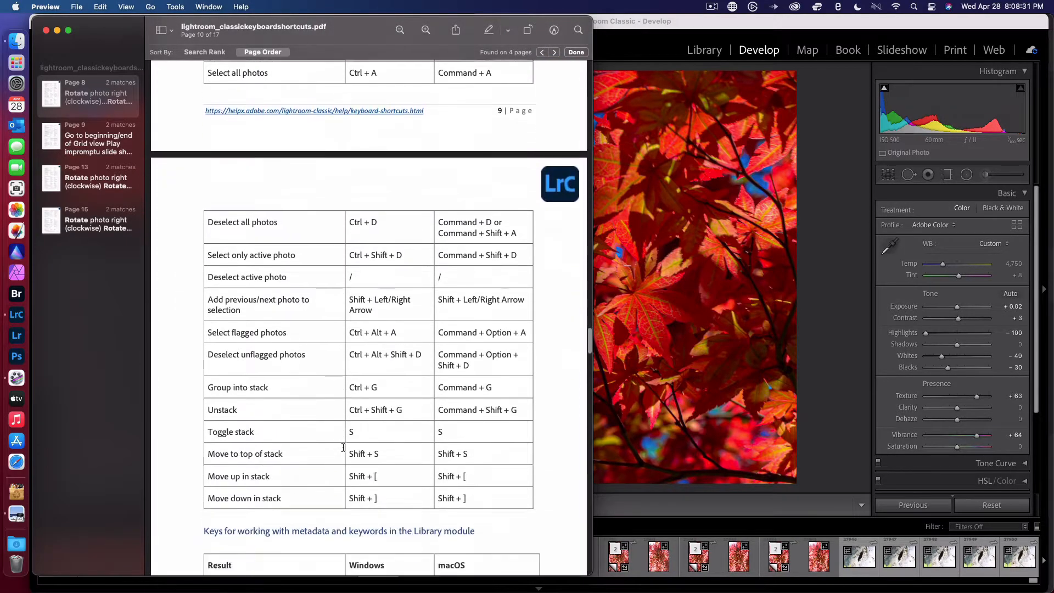
scroll(343, 448, down, 10)
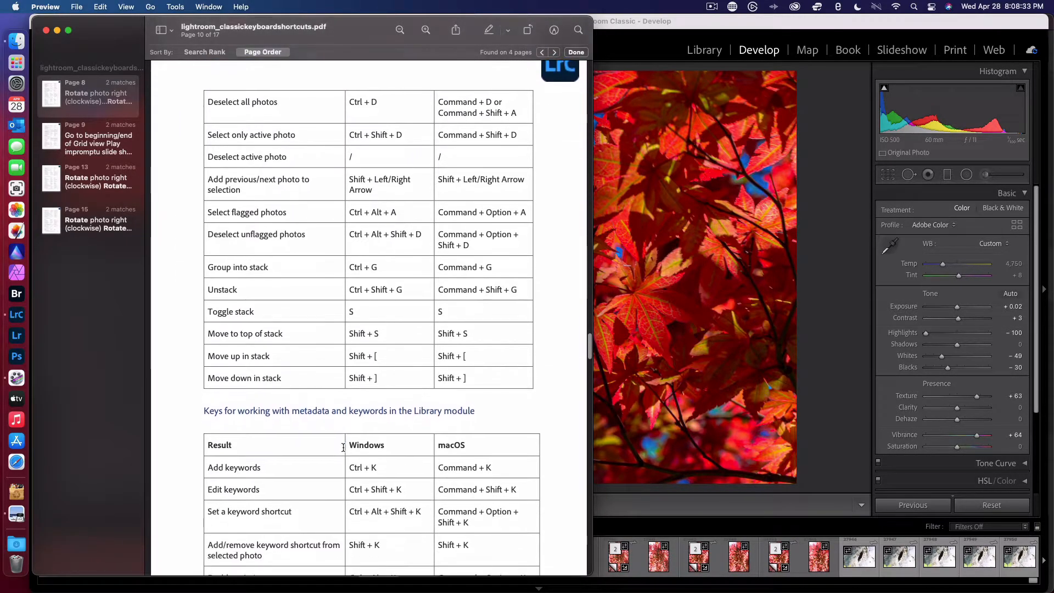
scroll(344, 448, down, 16)
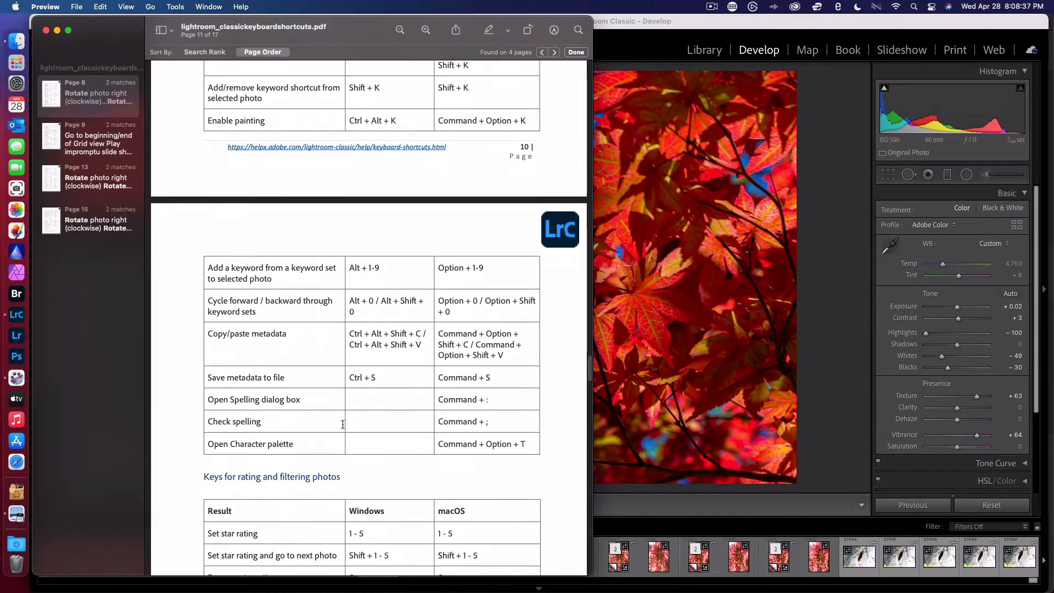
scroll(353, 294, up, 8)
scroll(352, 294, up, 5)
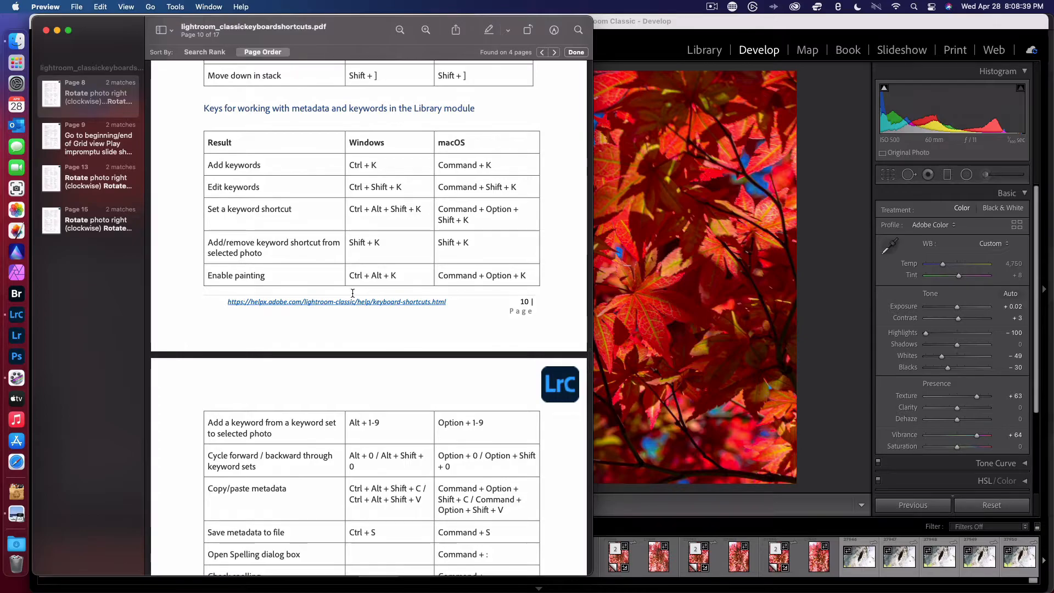
scroll(329, 264, down, 20)
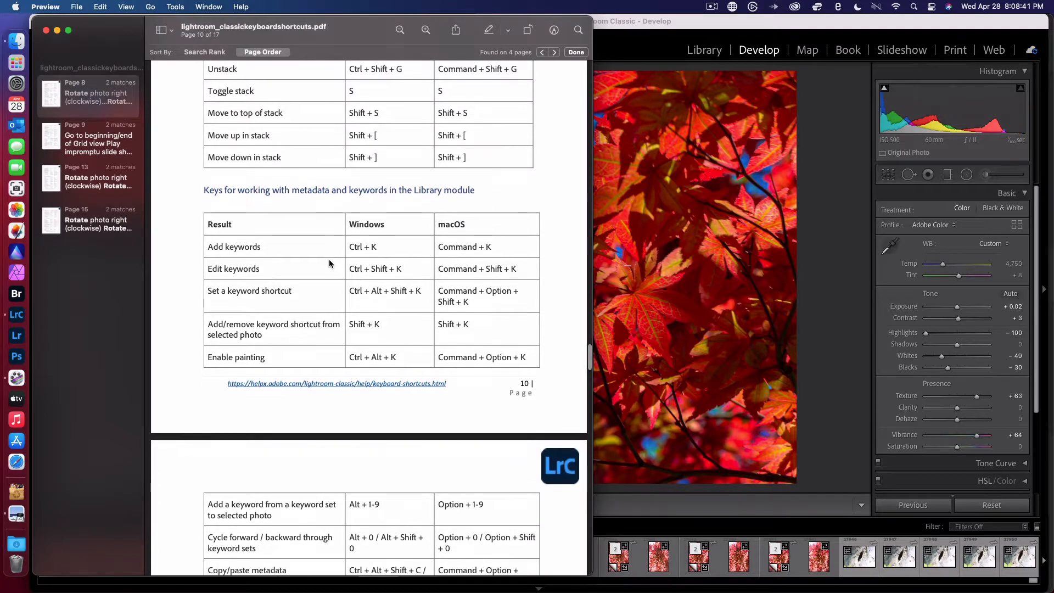
scroll(329, 263, down, 1)
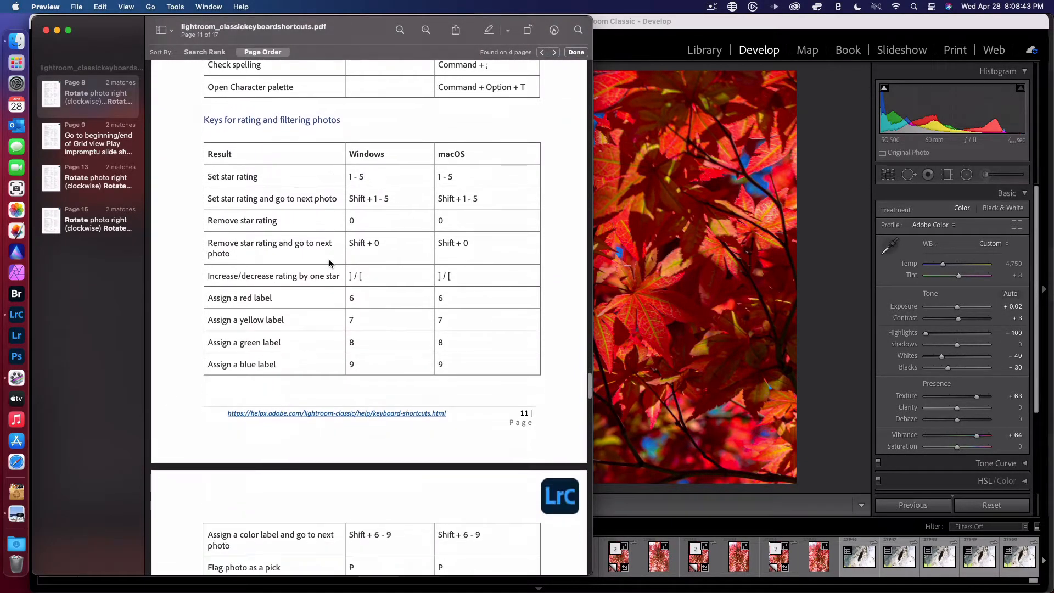
Go back to page 5 of the shortcuts PDF and examine the Develop shortcuts, including auto tone and copying or pasting settings.
scroll(329, 264, up, 20)
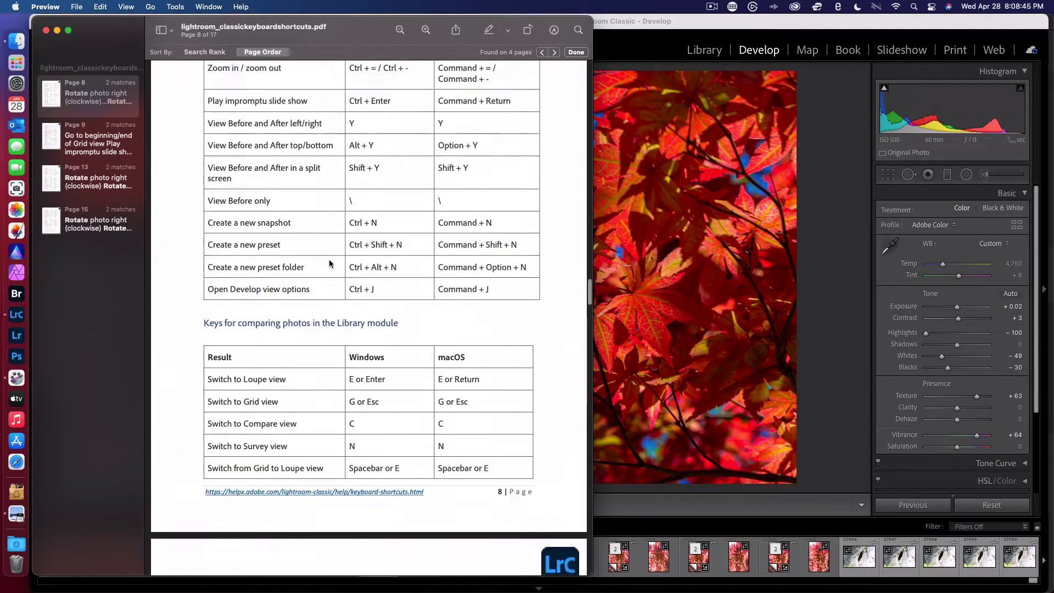
scroll(330, 264, up, 20)
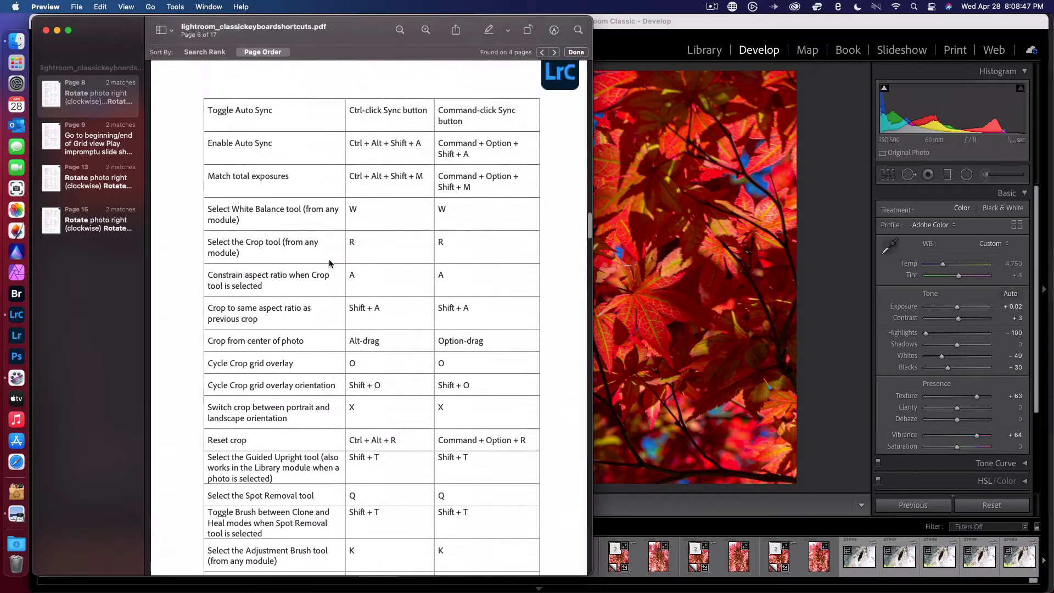
scroll(330, 263, up, 14)
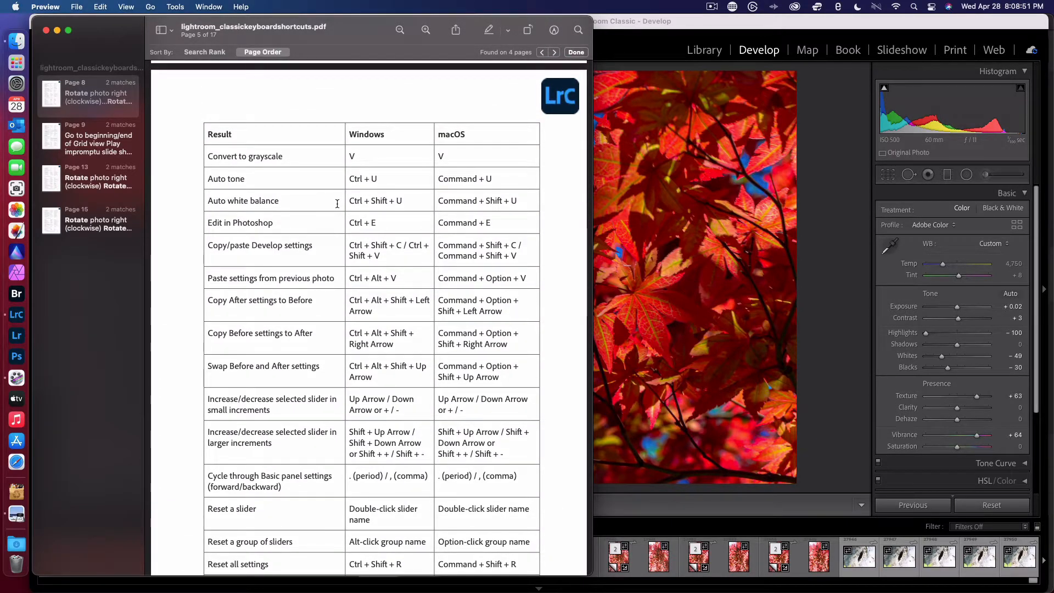
scroll(337, 204, up, 3)
scroll(294, 357, down, 2)
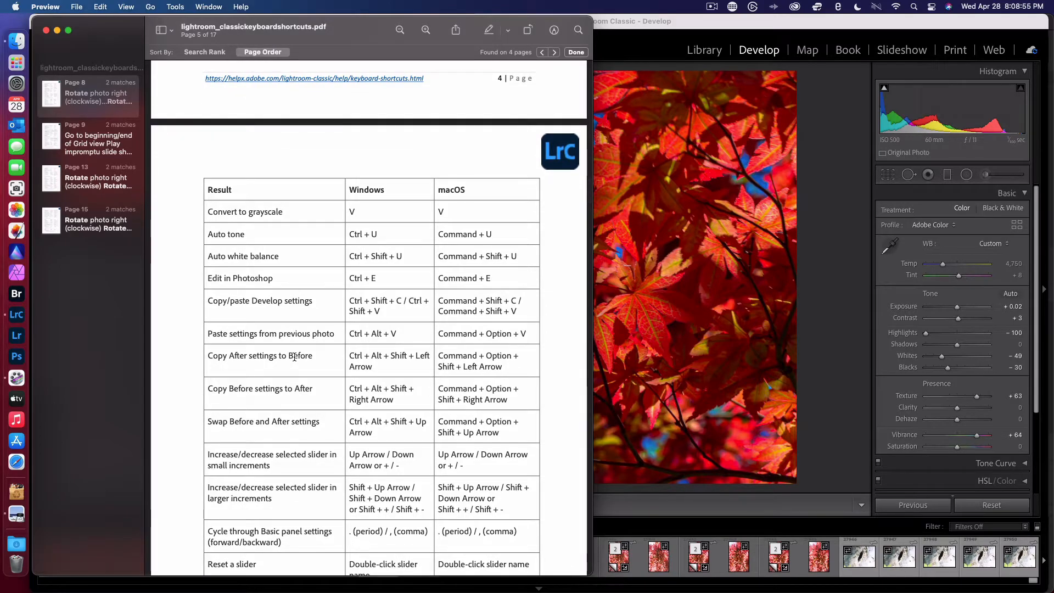
Switch to Stream Deck, add a Hotkey action beside L Rotate, assign Command+E to it and title it Edit Ps.
scroll(275, 444, down, 1)
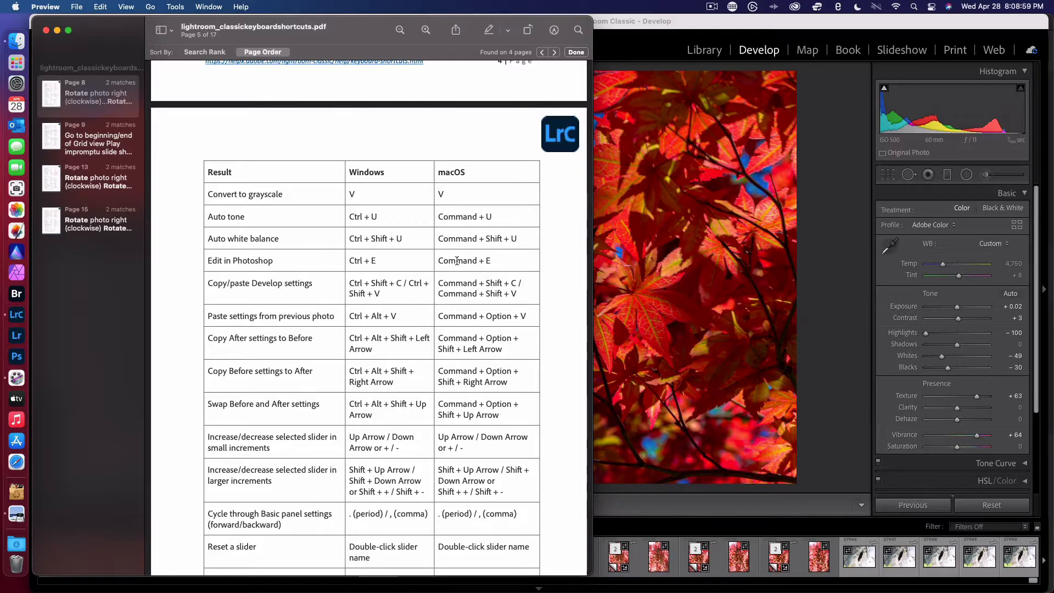
click(828, 349)
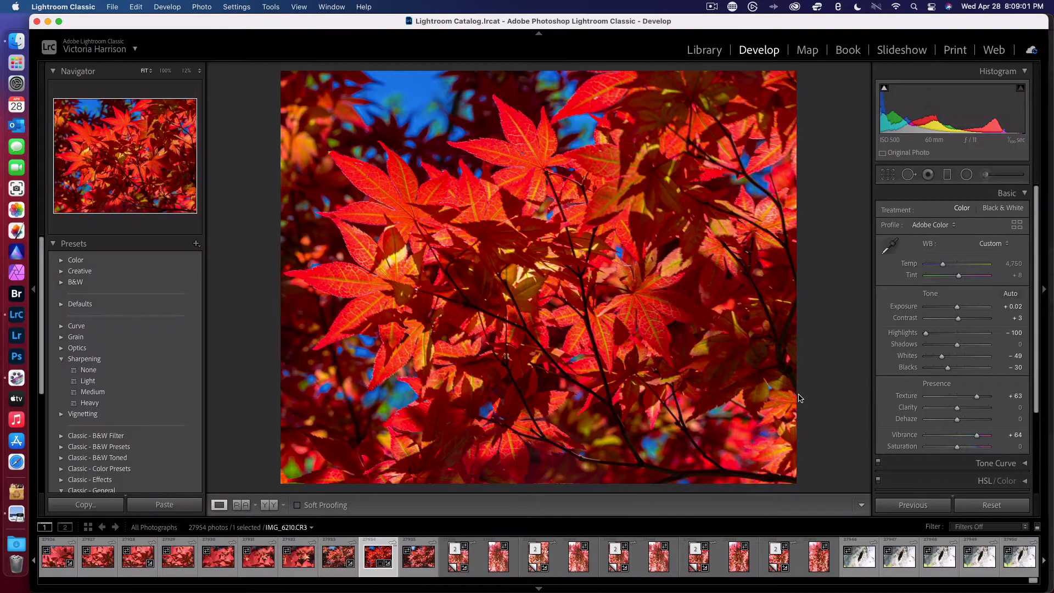
key(ctrl+Up)
click(934, 445)
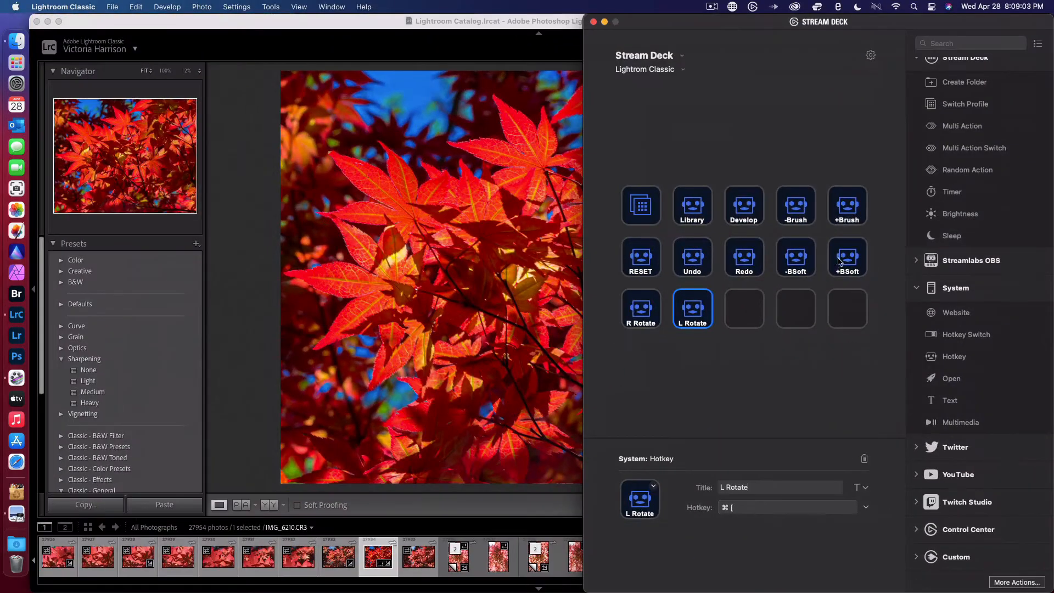
drag(934, 356, 744, 308)
click(751, 506)
key(super+e)
click(736, 486)
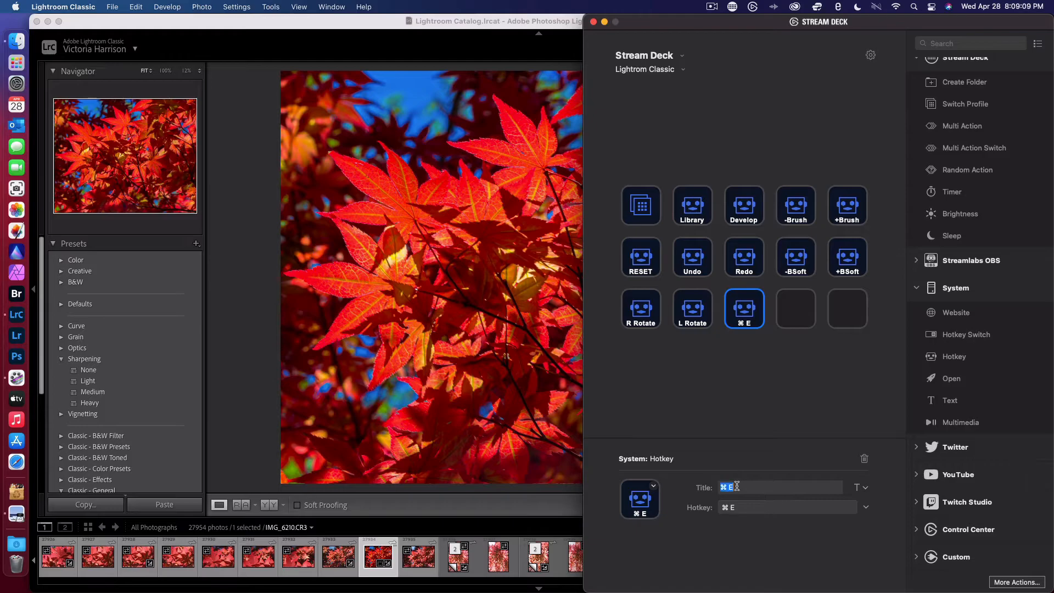
key(BackSpace)
text(Edit Ps)
click(795, 325)
Test the Command+E hotkey on the leaf photo in Lightroom Classic, and close the resulting Photoshop document without saving.
click(527, 359)
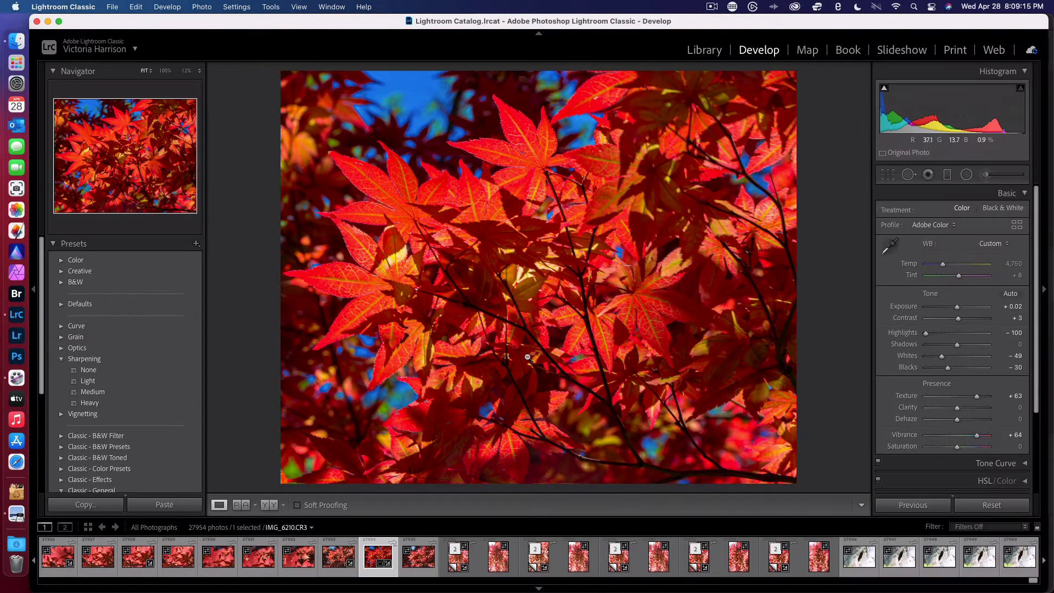
key(super+e)
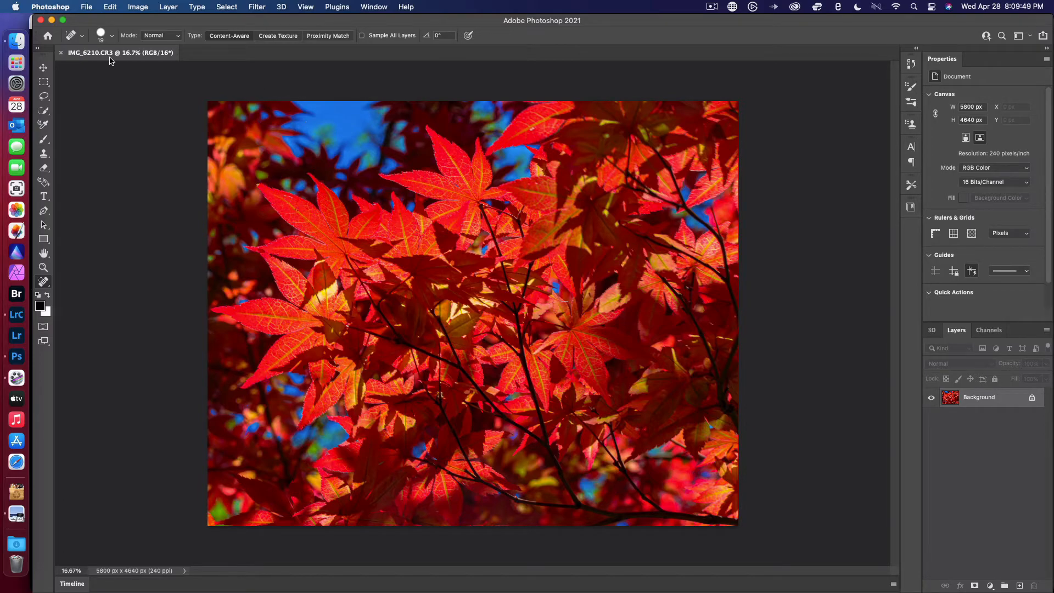
click(40, 20)
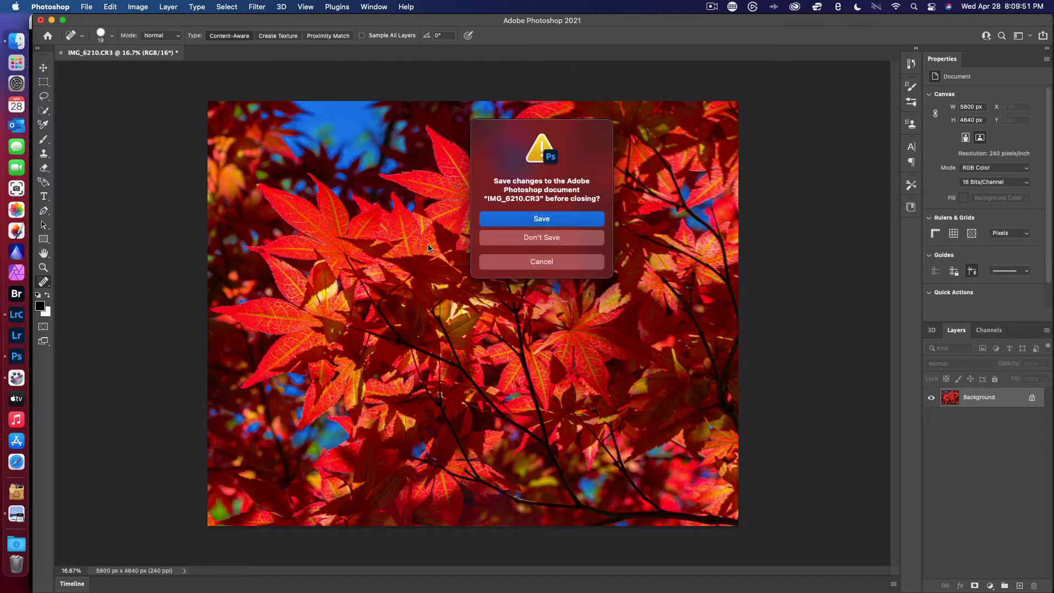
click(588, 239)
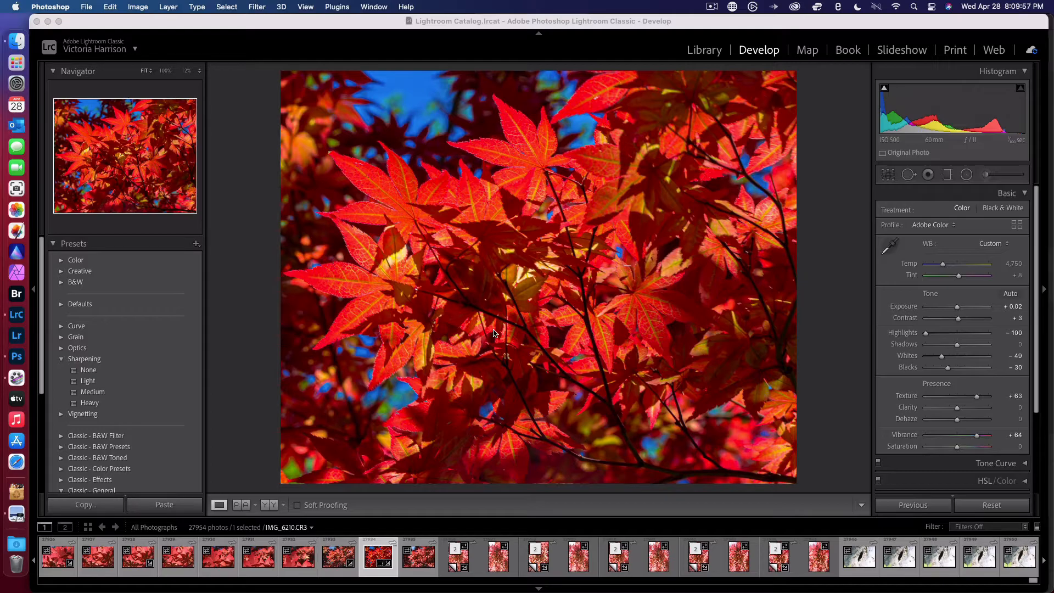
Return to Stream Deck, open lightroom_shortcuts_cc_6_mac.pdf from Downloads, examine the shortcuts on its first four pages, and close it.
key(ctrl+Up)
click(844, 481)
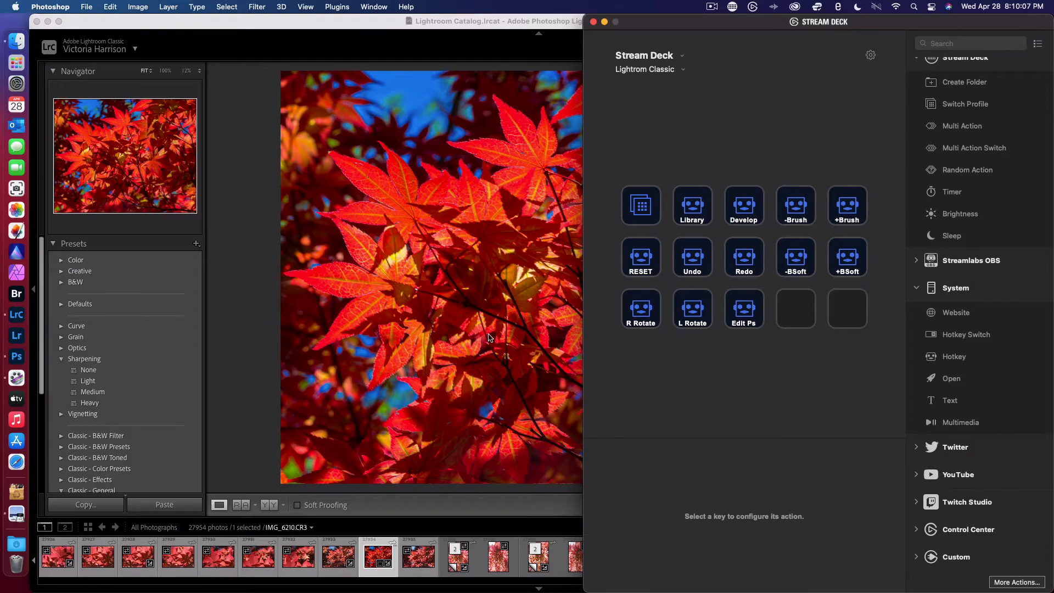
click(16, 543)
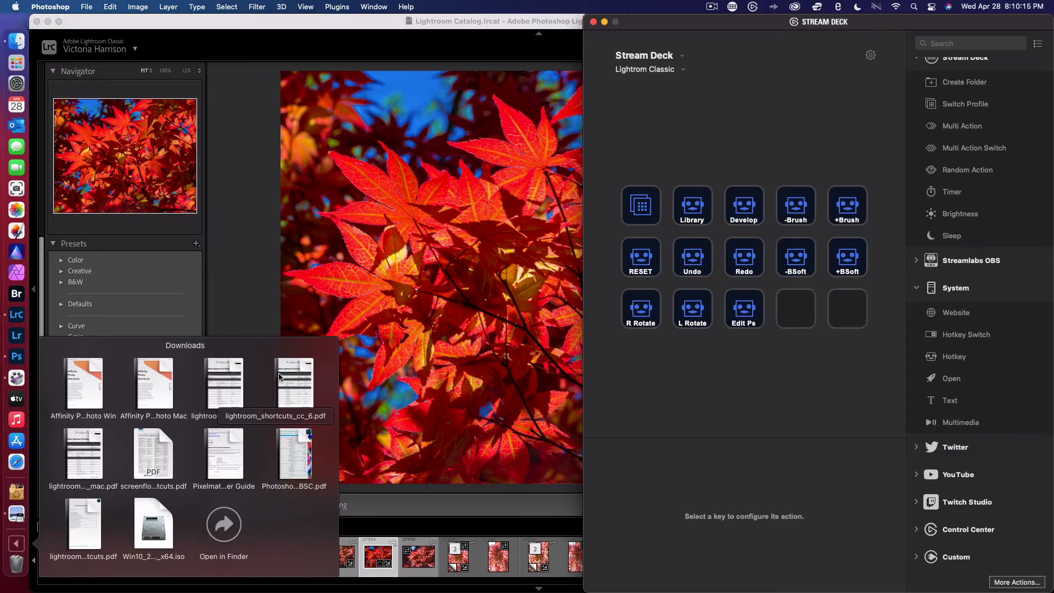
click(94, 461)
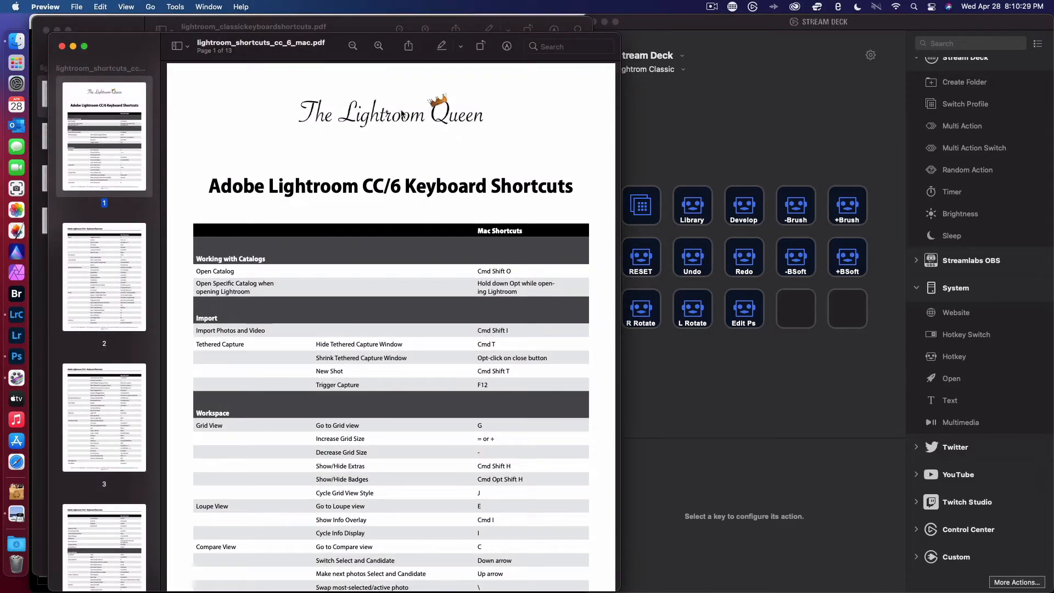
scroll(376, 375, down, 10)
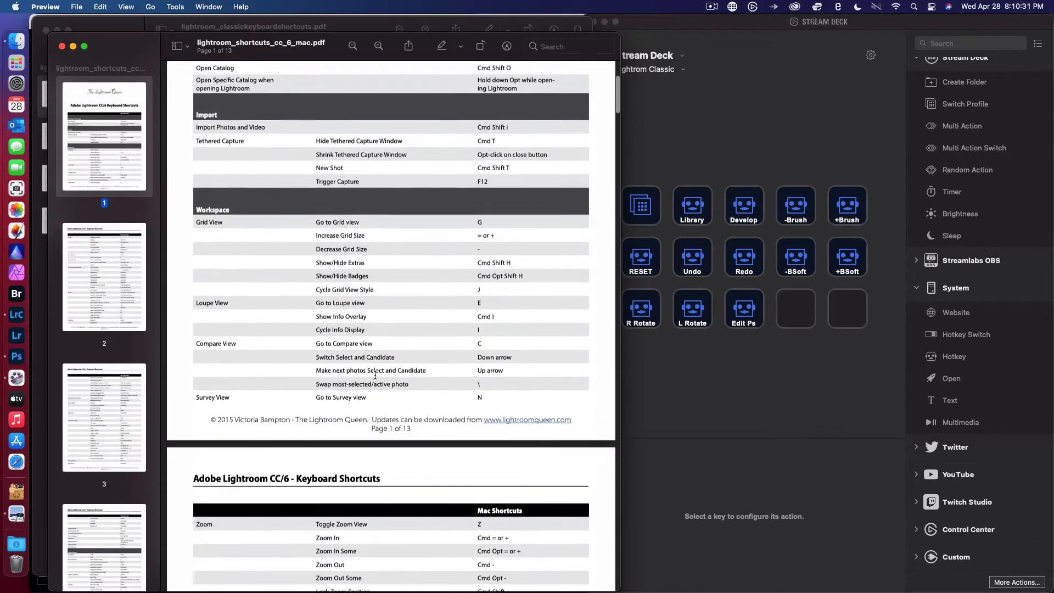
scroll(376, 375, down, 12)
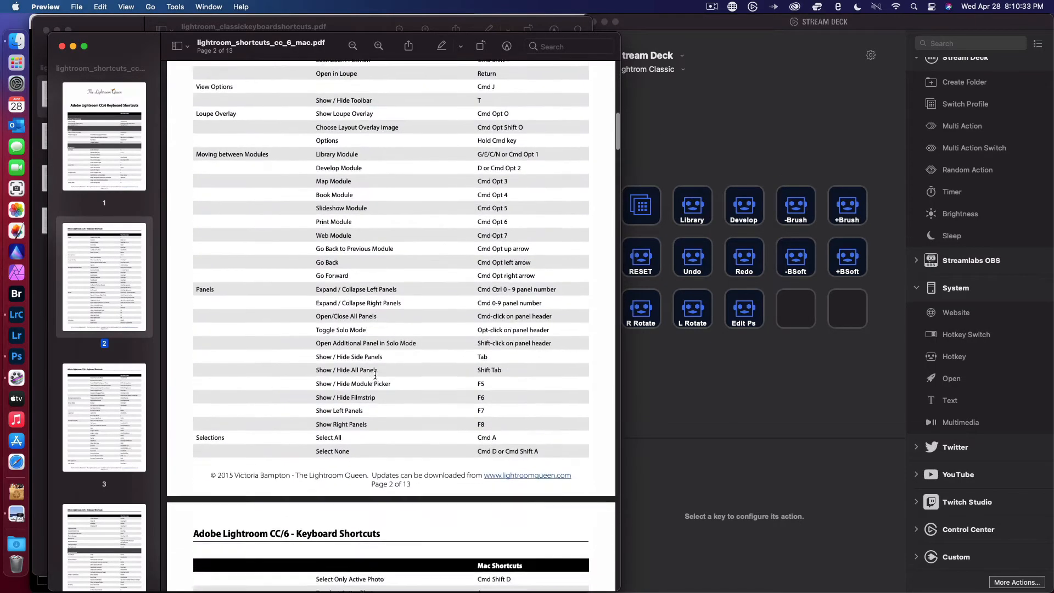
scroll(375, 375, down, 12)
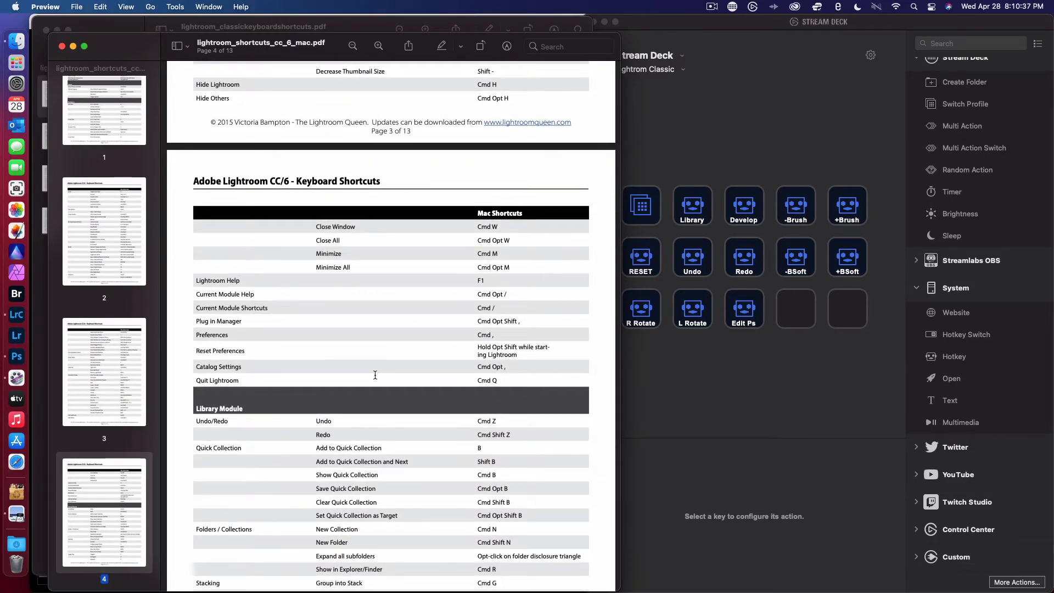
scroll(376, 375, up, 20)
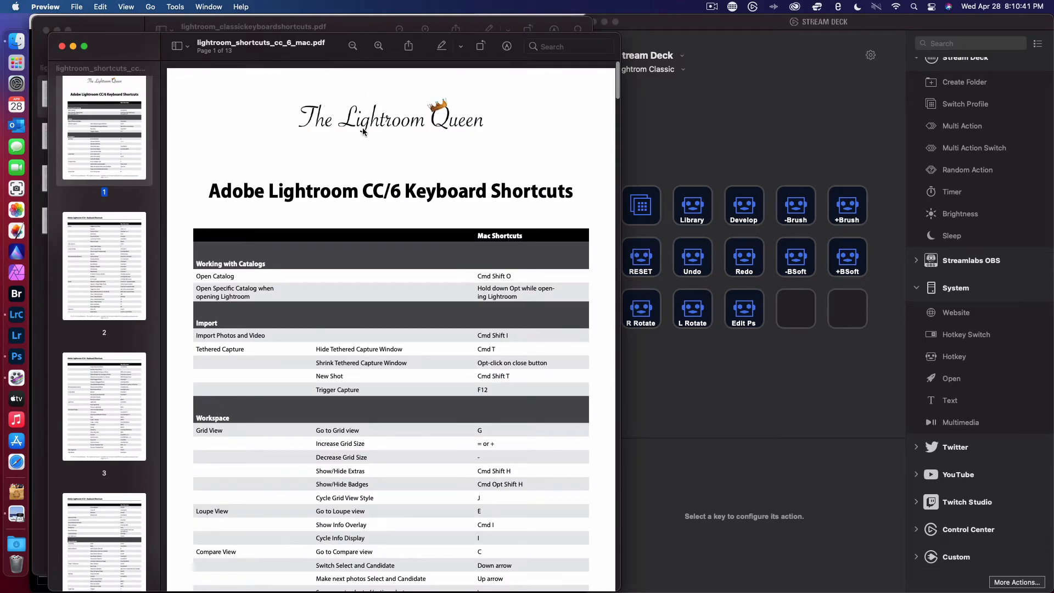
scroll(393, 235, down, 10)
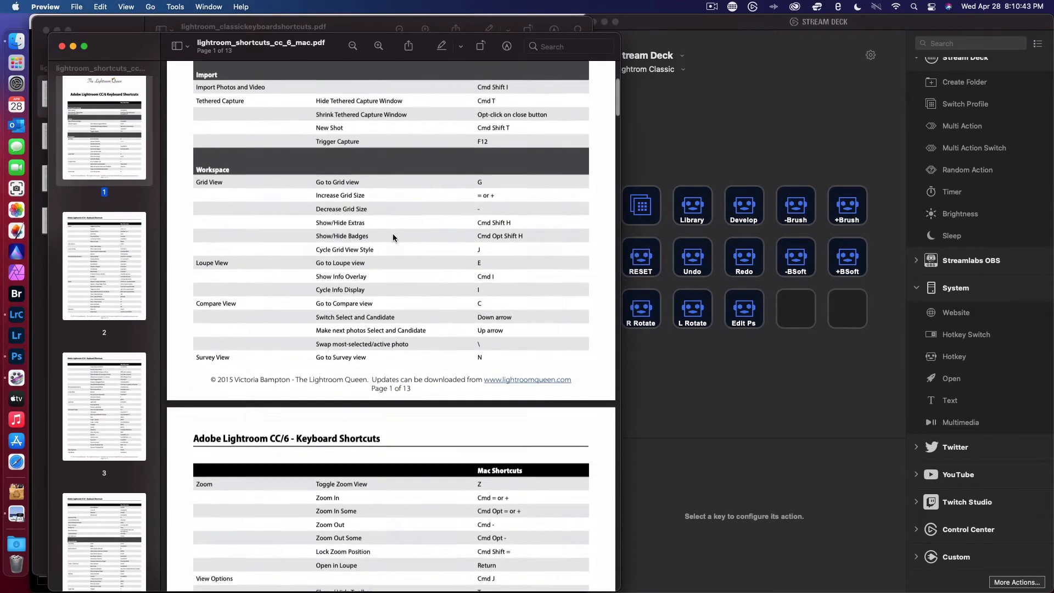
scroll(375, 413, down, 12)
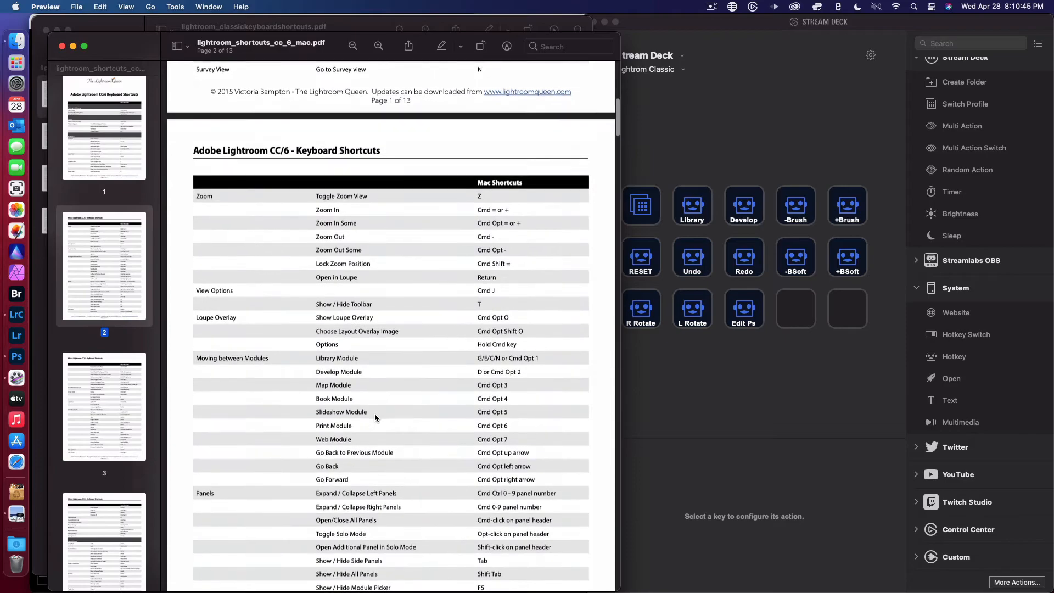
scroll(375, 417, down, 6)
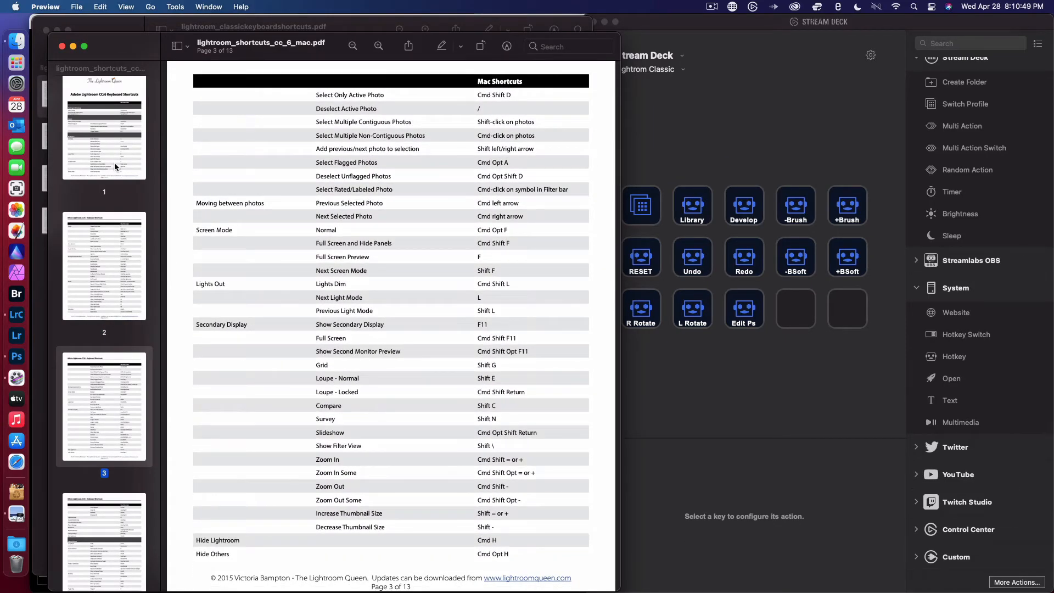
click(62, 46)
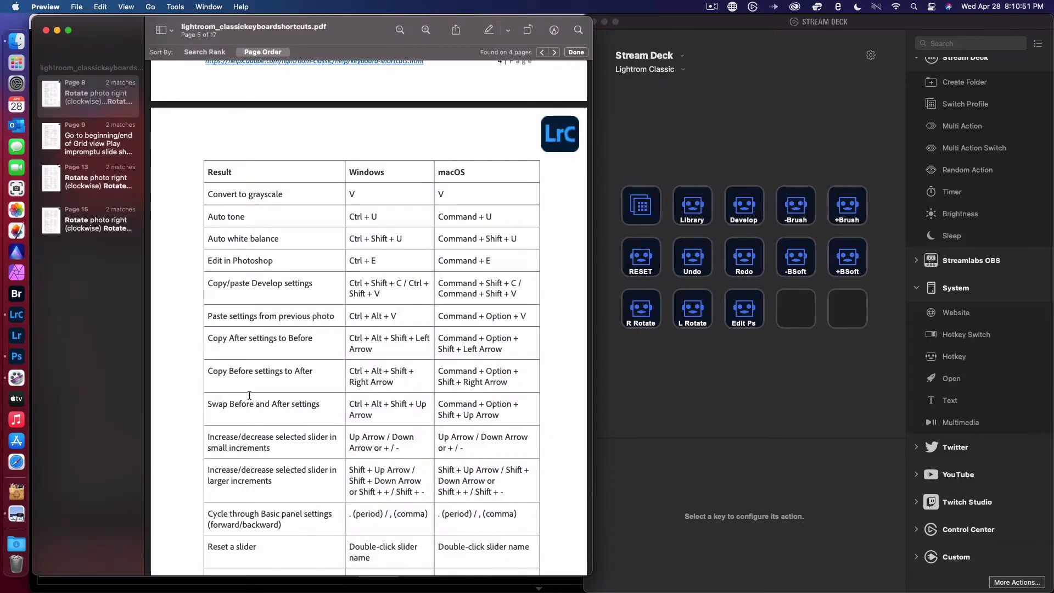
Read the Develop shortcuts on pages 5 to 7 of lightroom_classickeyboardshortcuts.pdf and close the document.
scroll(250, 395, down, 8)
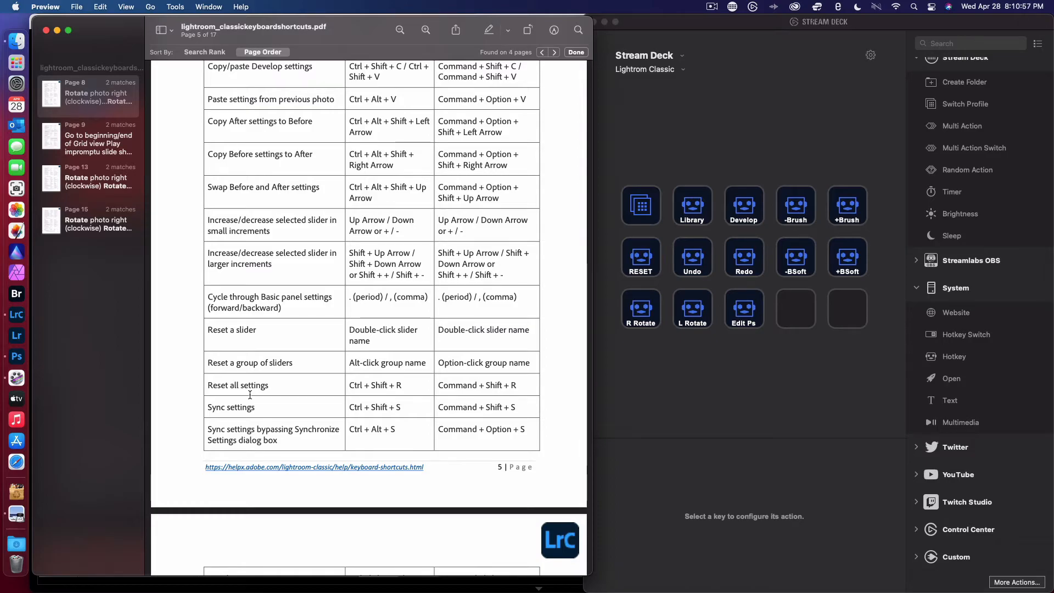
scroll(250, 395, down, 7)
scroll(250, 395, down, 20)
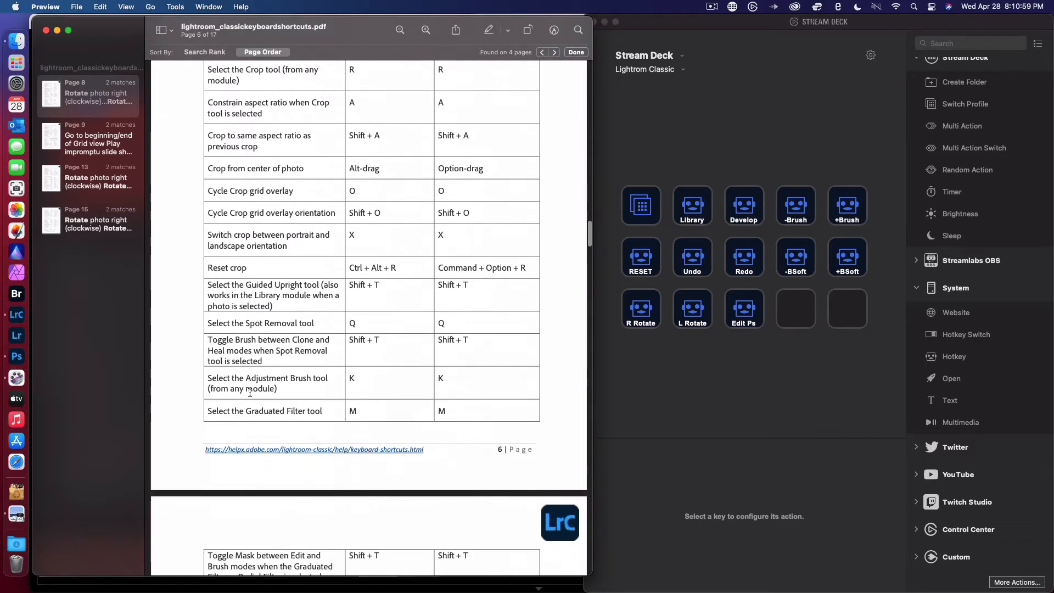
scroll(250, 393, down, 11)
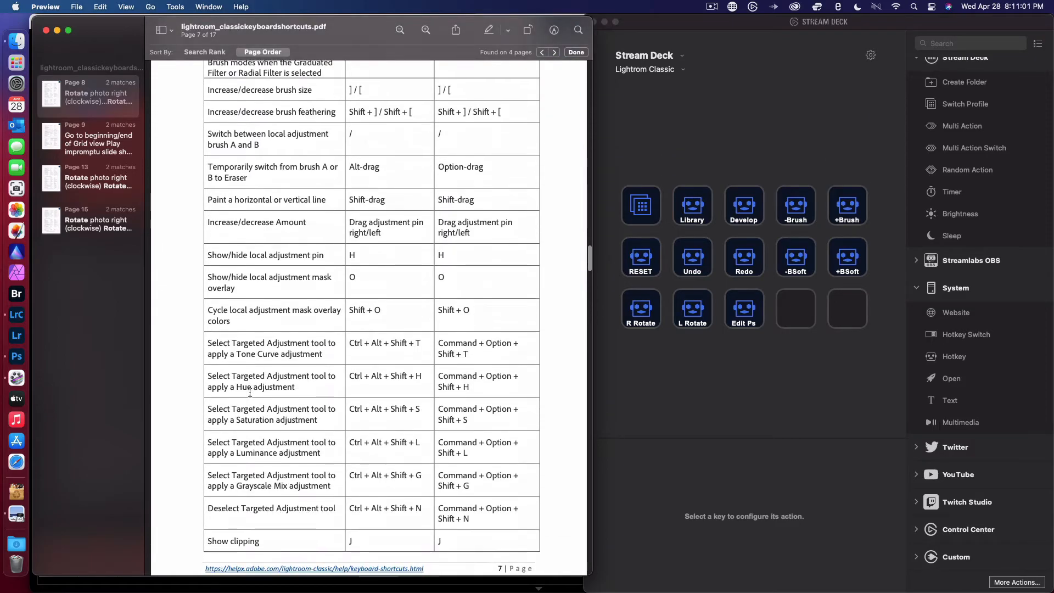
scroll(249, 394, up, 20)
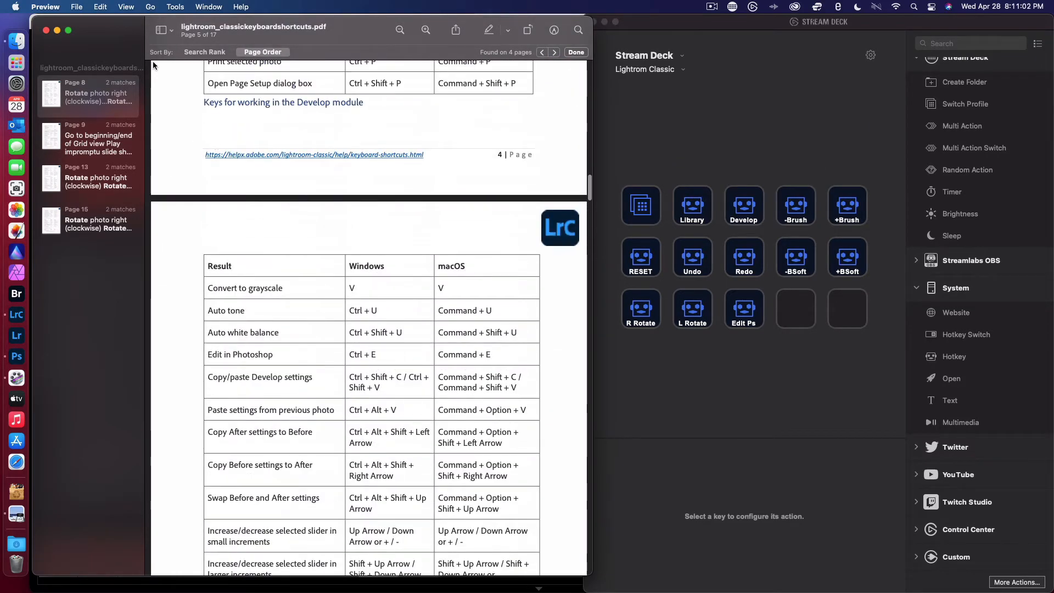
click(47, 30)
Open PhotoshopCC-KBSC.pdf from Downloads and read through its Windows and Mac shortcut pages.
click(17, 543)
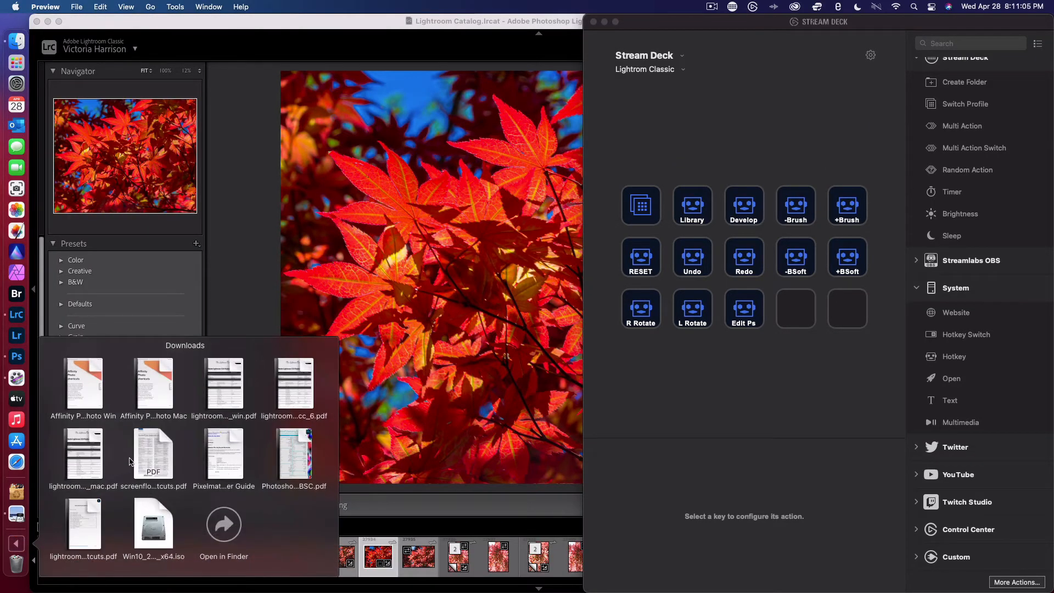
click(288, 446)
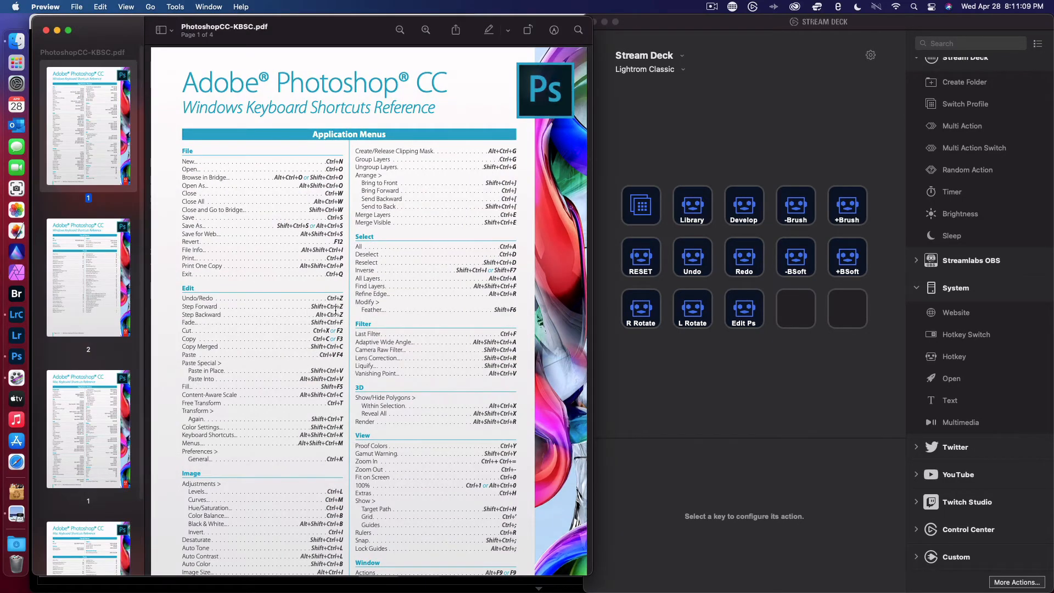
scroll(466, 316, down, 15)
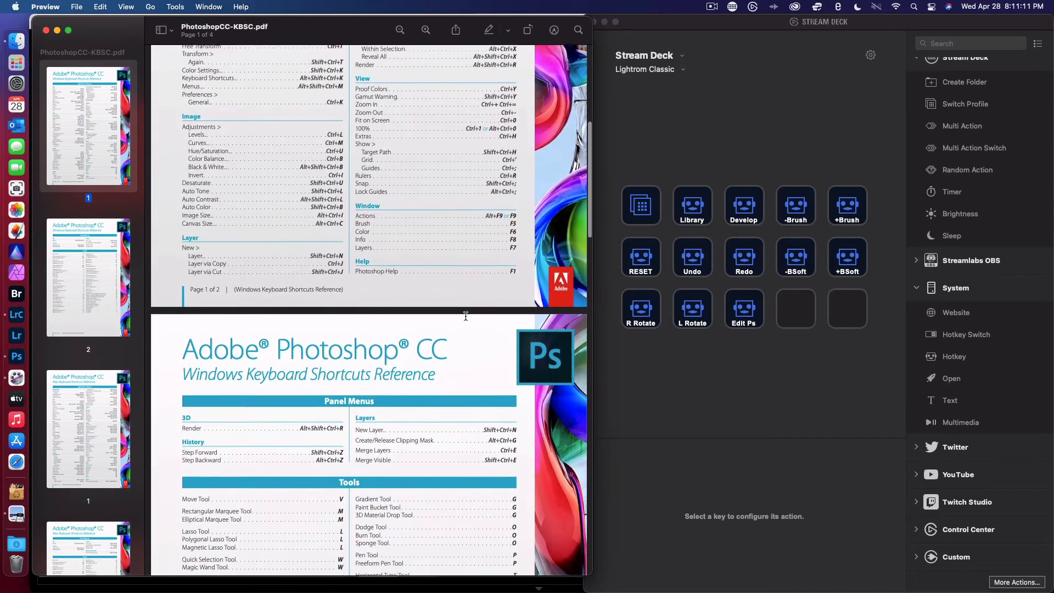
scroll(465, 317, down, 10)
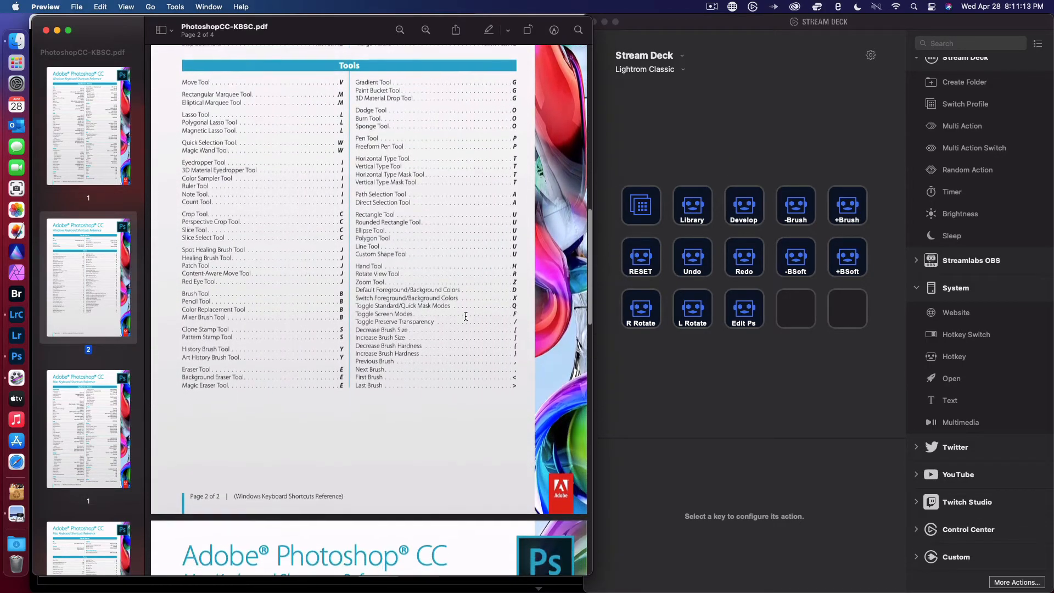
scroll(465, 316, down, 10)
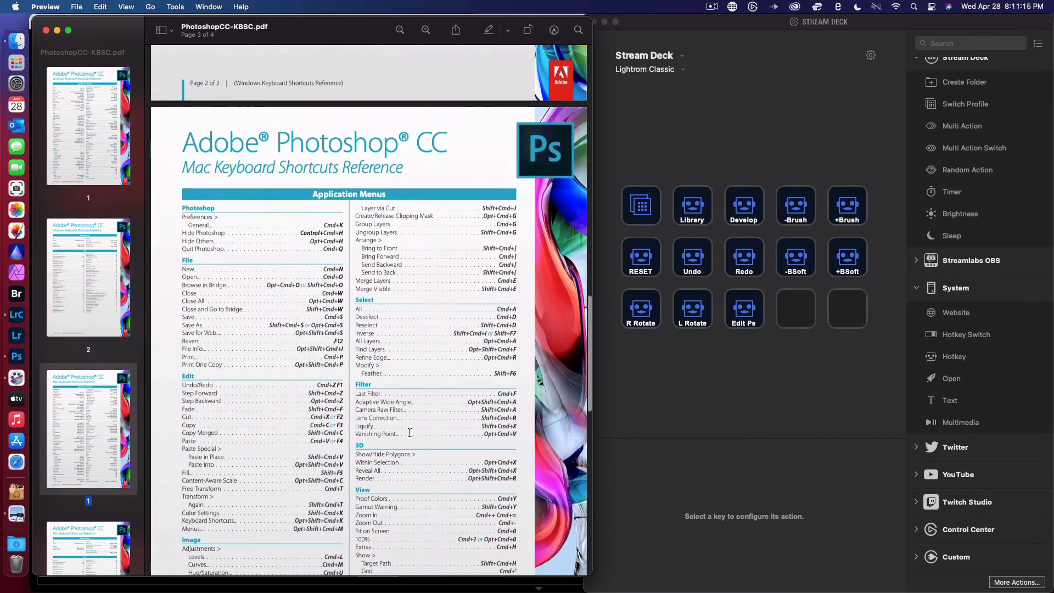
scroll(410, 433, down, 4)
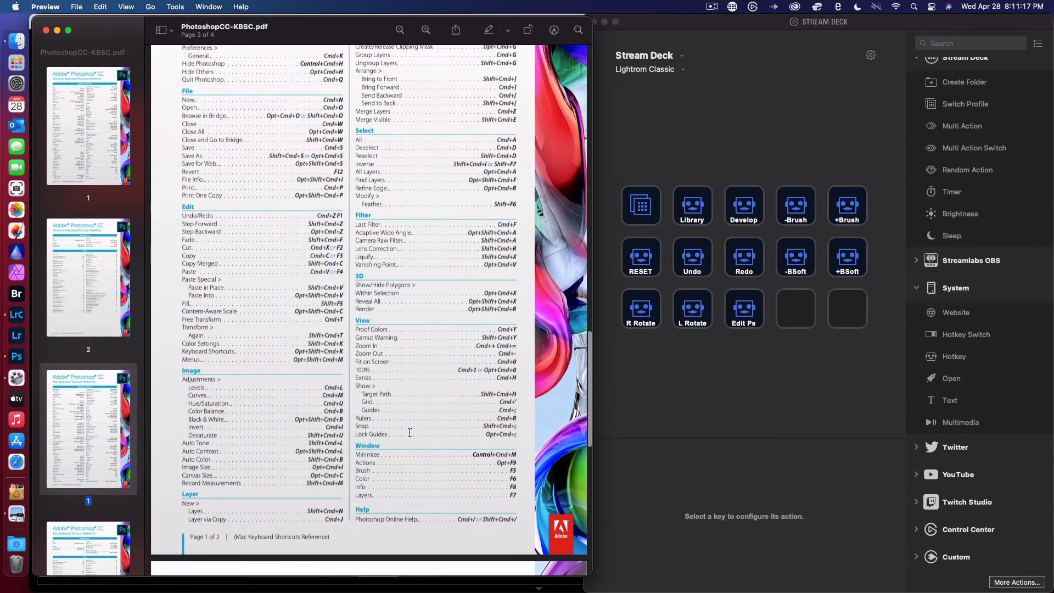
scroll(409, 433, down, 5)
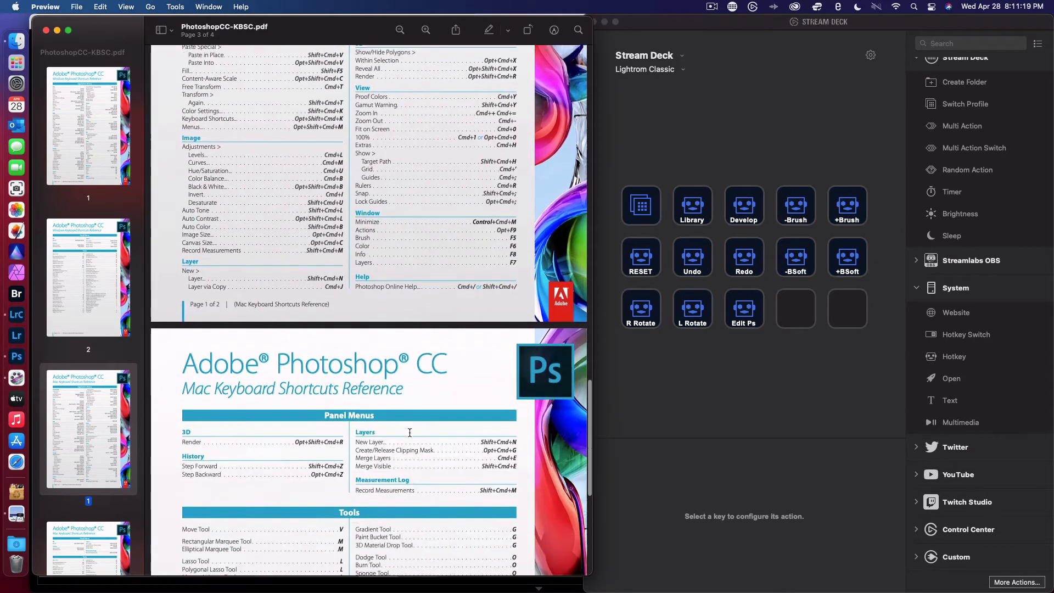
scroll(409, 433, down, 5)
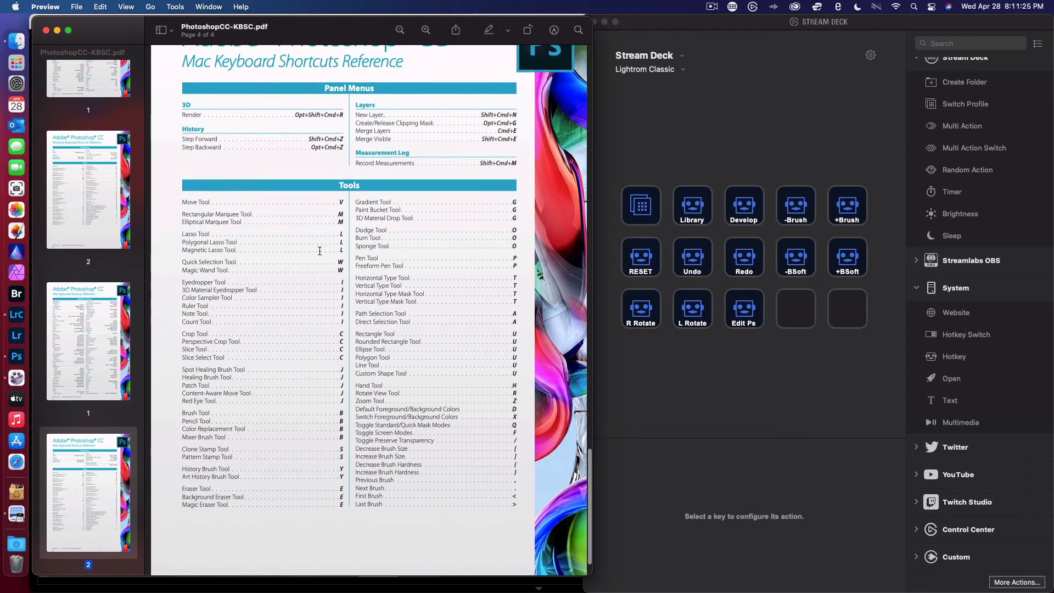
Go back through the Photoshop shortcuts PDF to page 2 and examine the Windows panel menu and tool shortcuts.
scroll(372, 392, up, 2)
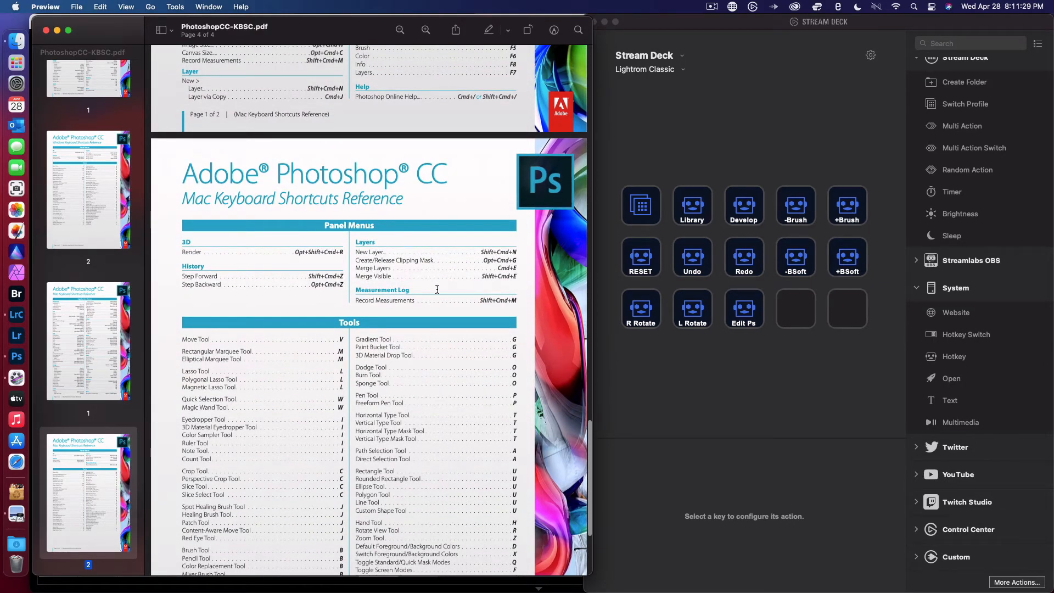
scroll(438, 274, up, 5)
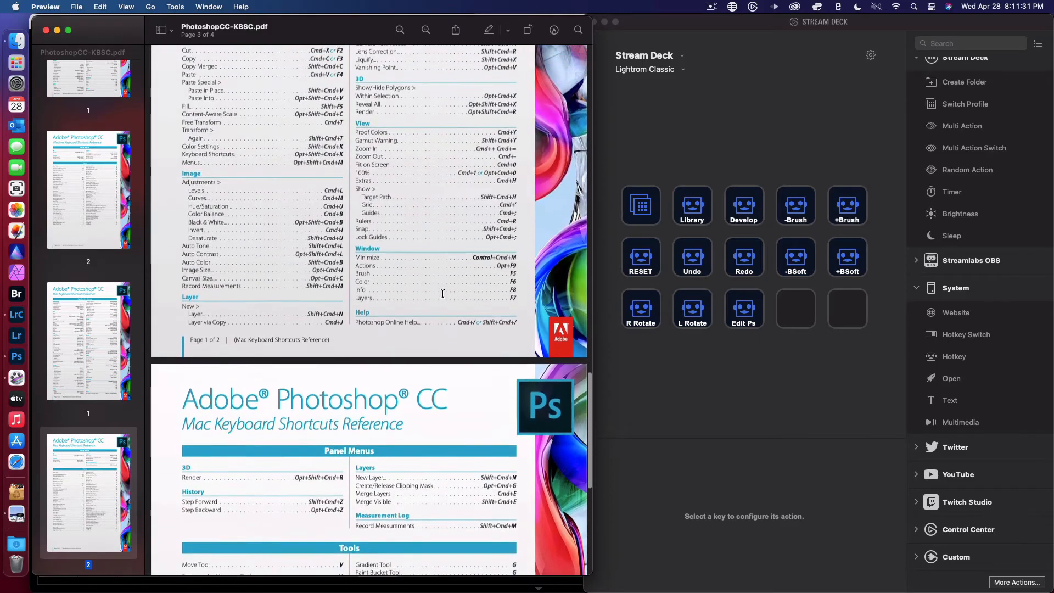
scroll(434, 230, up, 10)
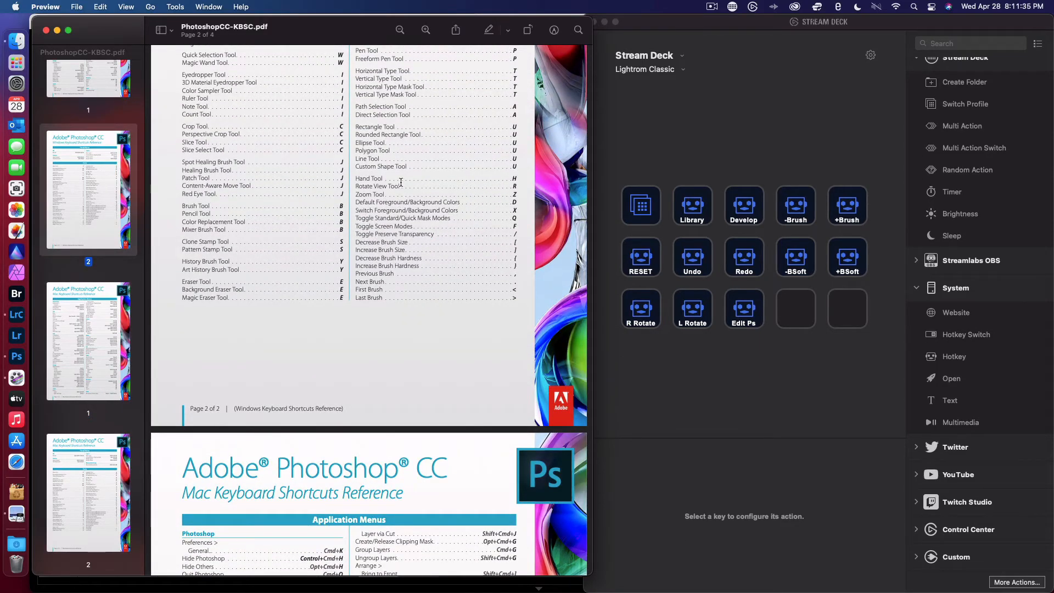
scroll(400, 182, up, 3)
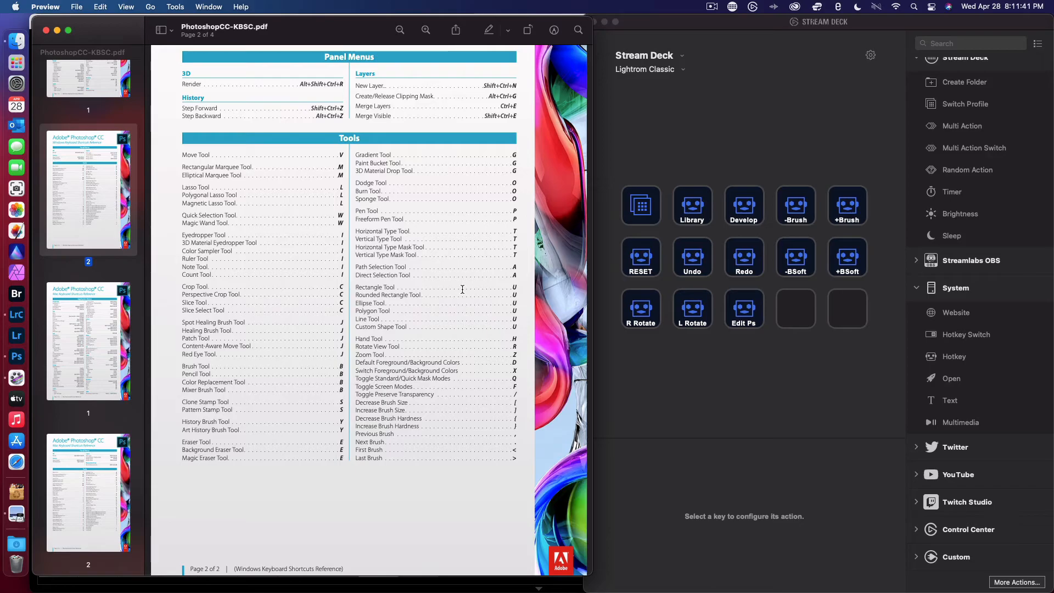
Select the empty key after Edit Ps in the Lightroom Classic profile and close PhotoshopCC-KBSC.pdf.
click(807, 319)
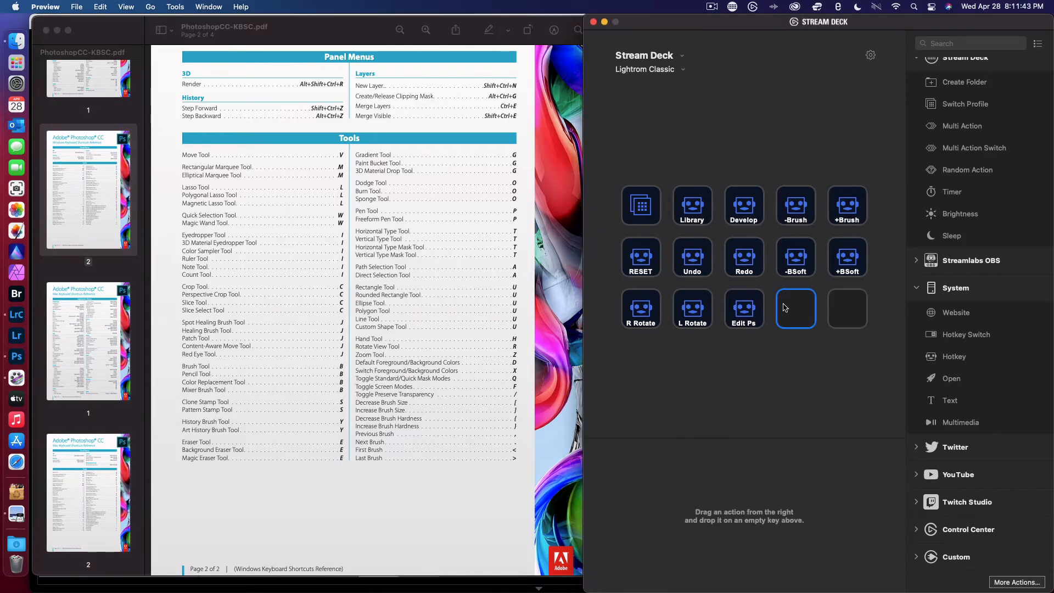
click(46, 31)
click(269, 370)
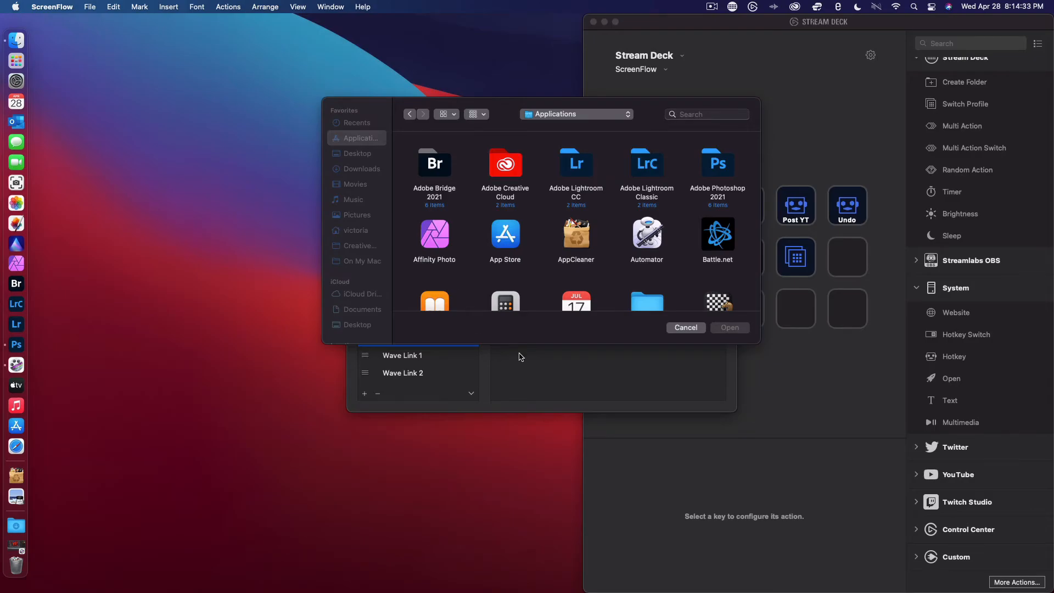
Assign the Adobe Photoshop 2021 application from its Applications folder to the Photoshop profile for automatic switching.
click(540, 336)
drag(649, 114, 485, 110)
click(669, 206)
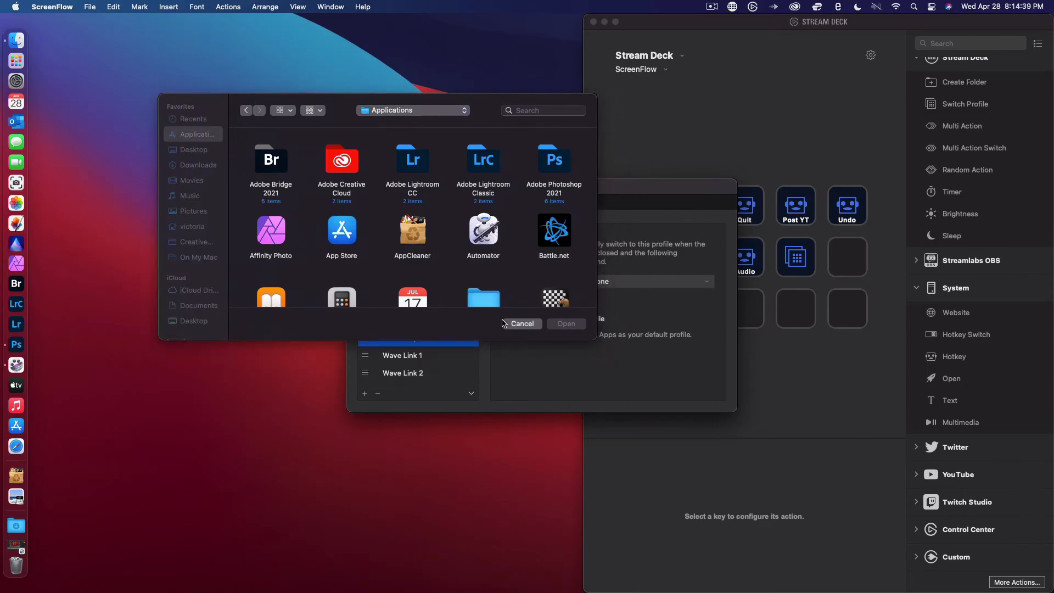
click(549, 159)
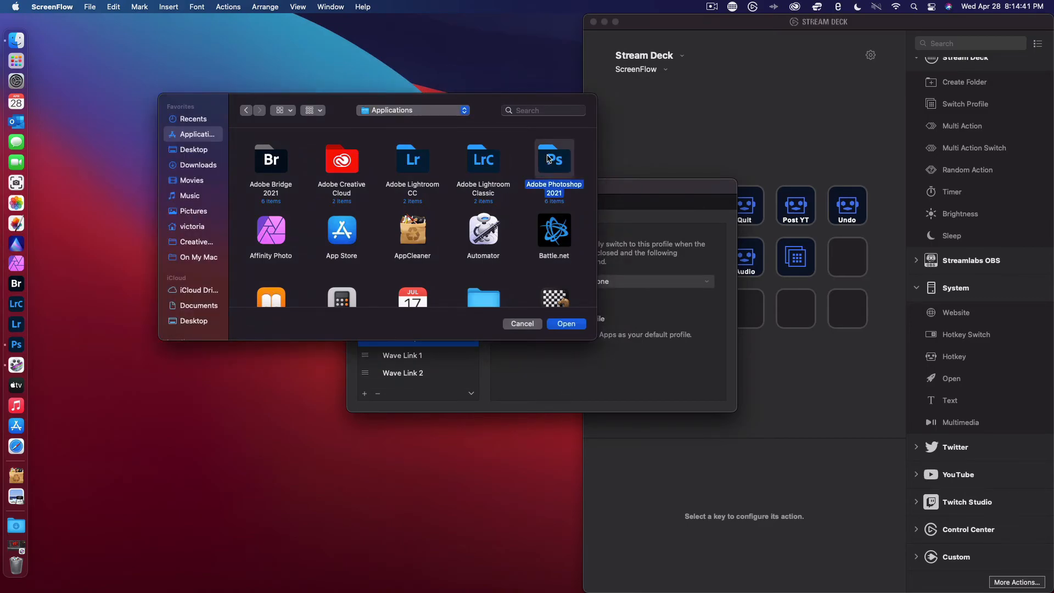
double_click(562, 170)
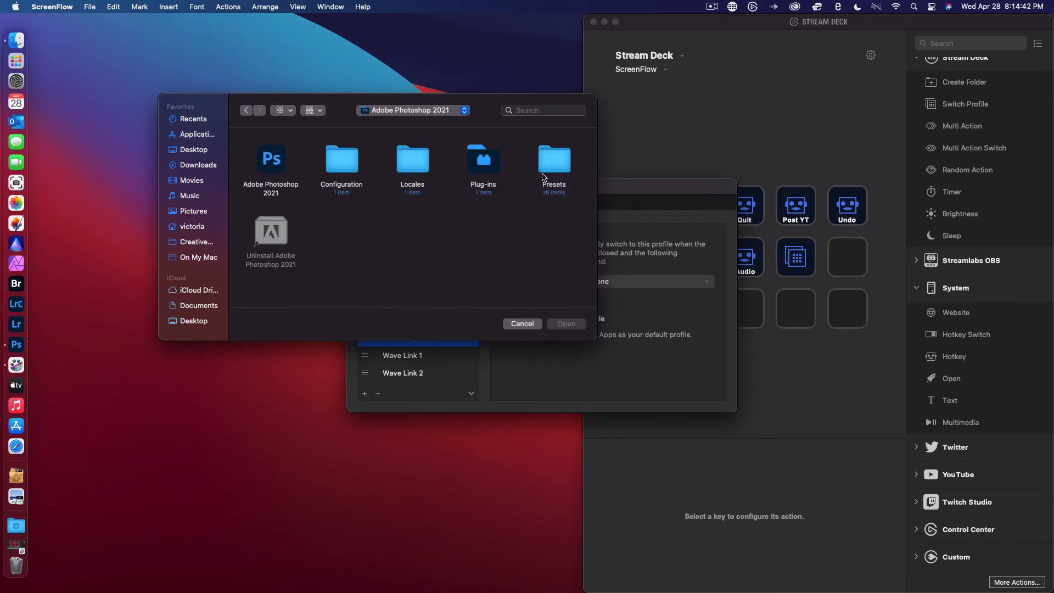
click(272, 160)
click(566, 325)
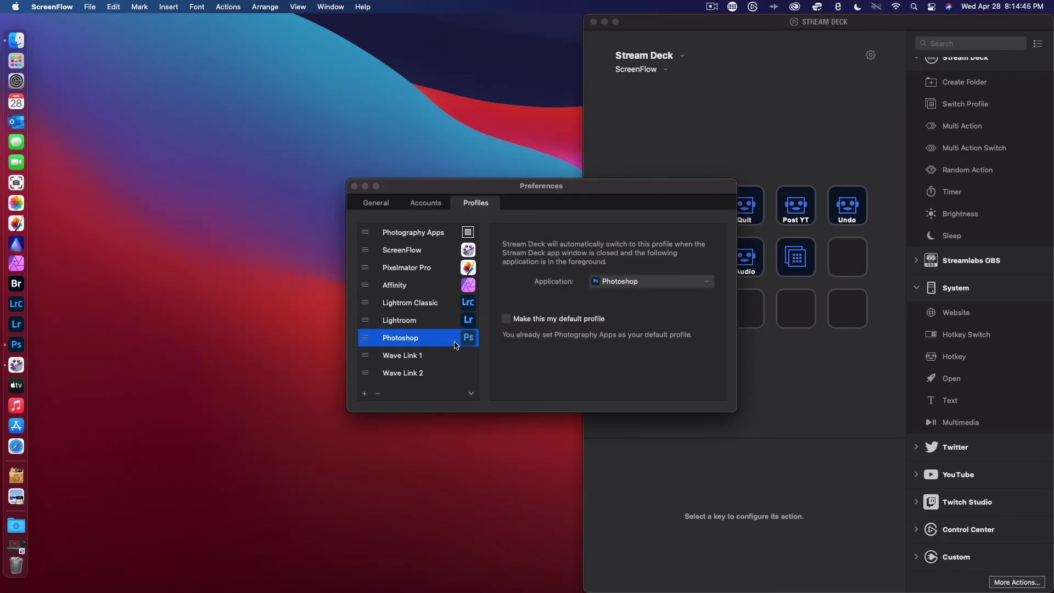
Examine the application choices and folder locations offered for the Lightroom profile, and cancel the file selection.
click(427, 322)
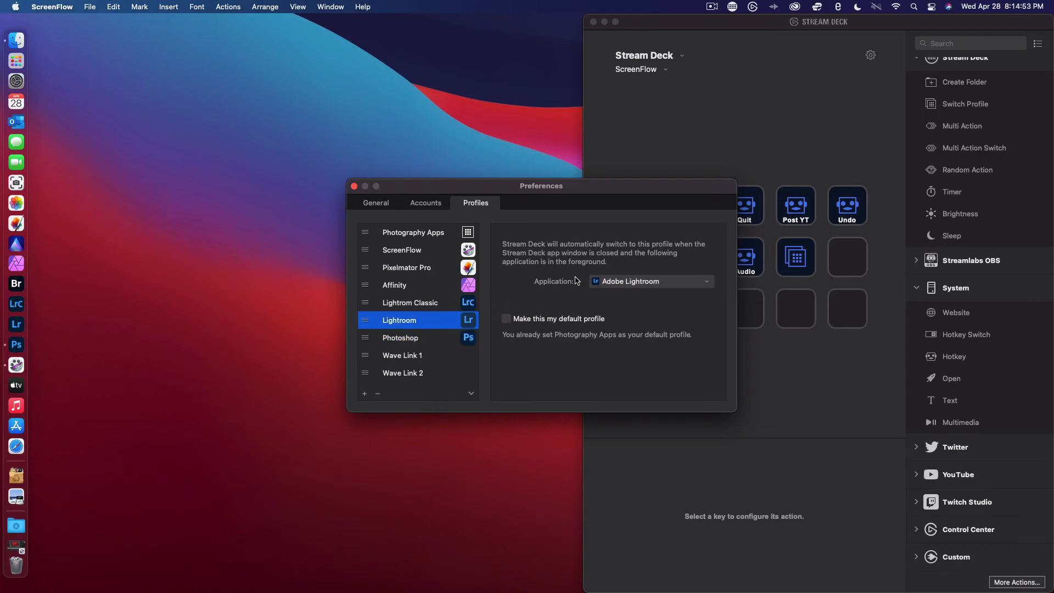
click(602, 285)
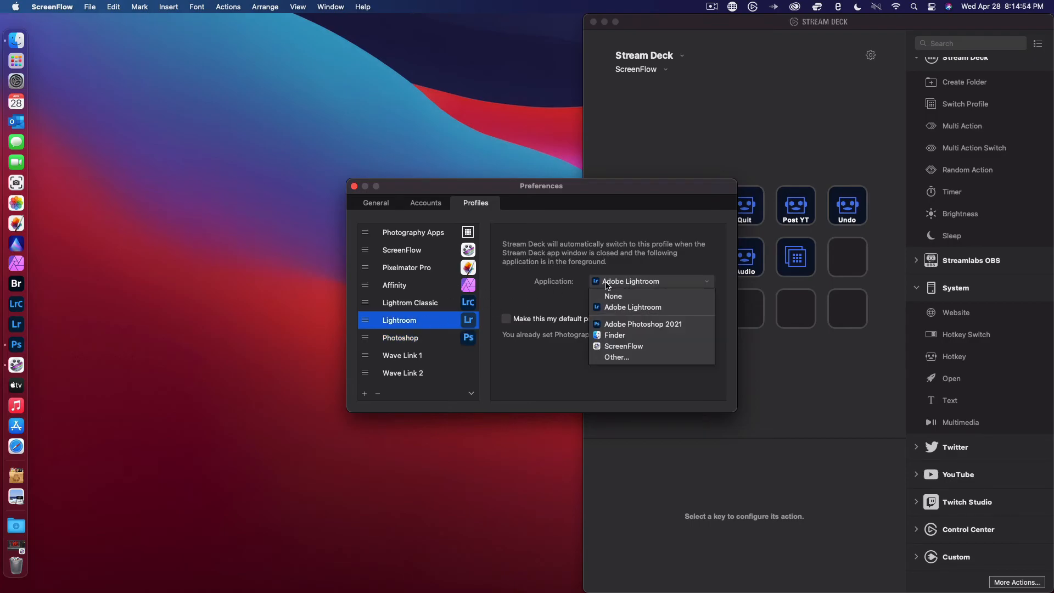
click(603, 358)
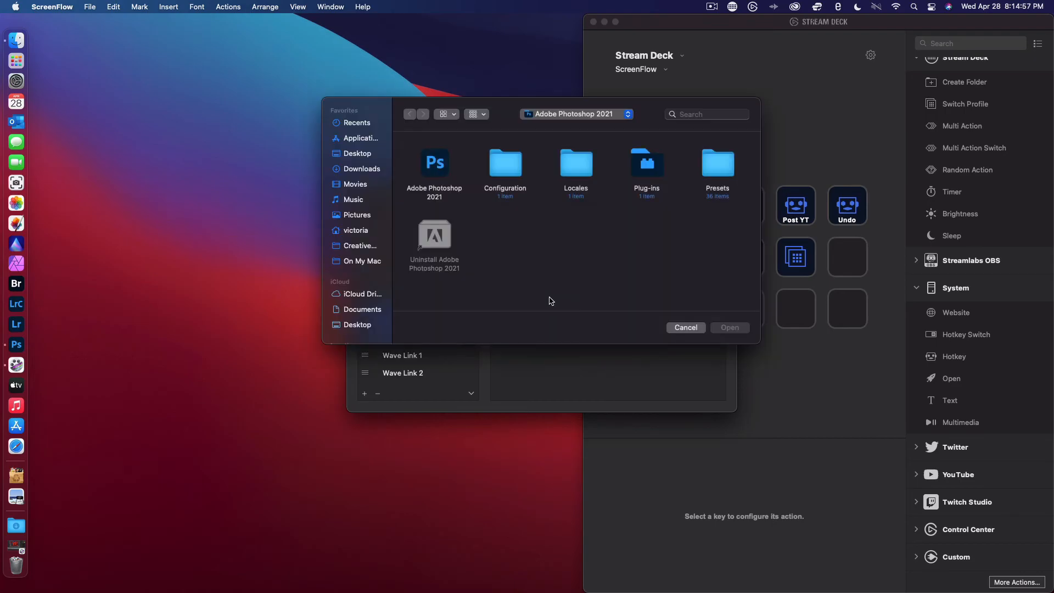
click(575, 115)
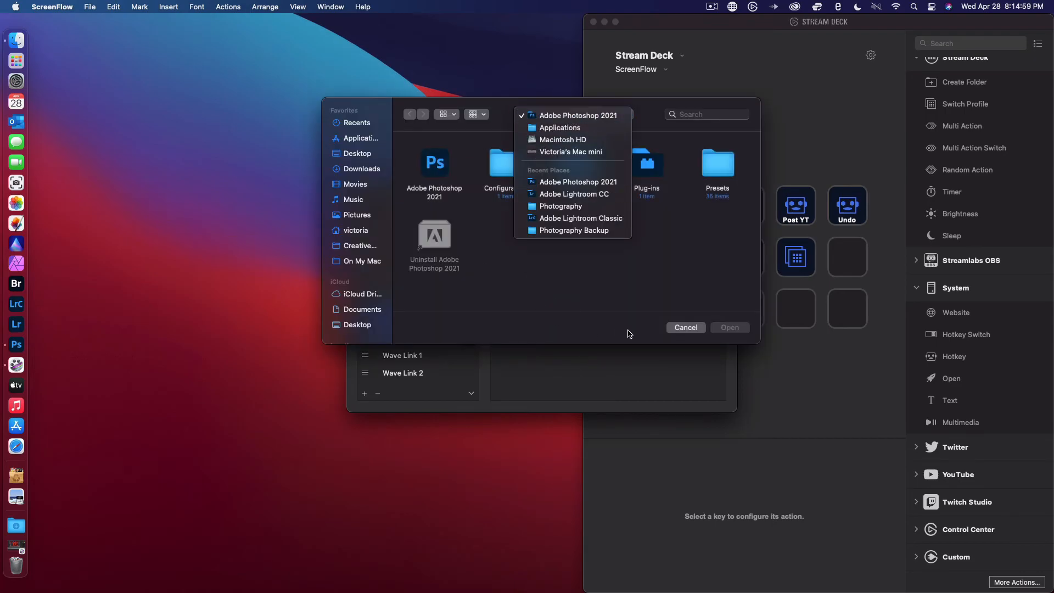
click(676, 330)
click(688, 328)
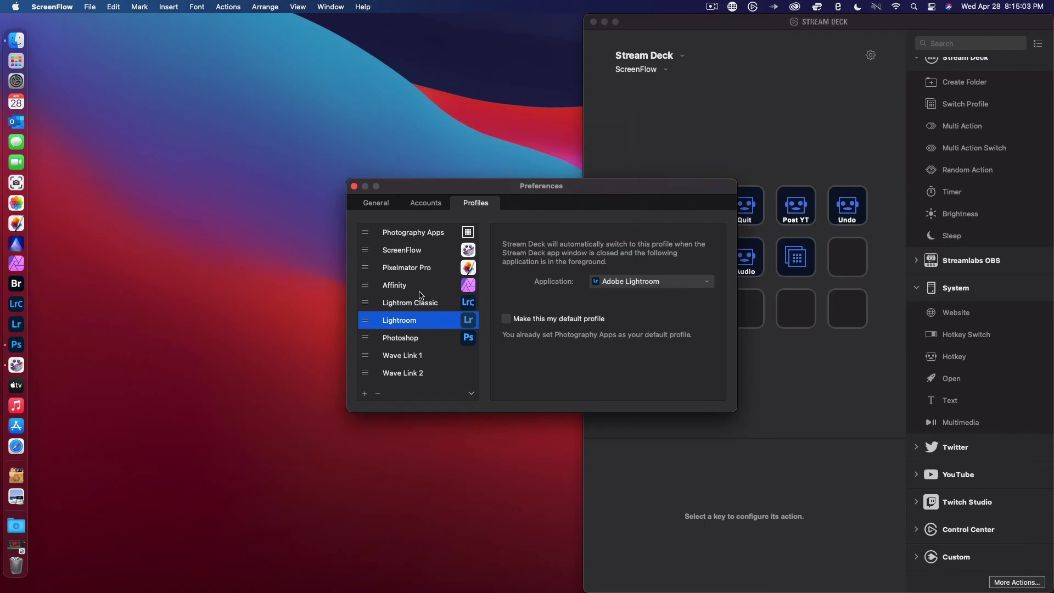
Review the application and default-profile settings of the ScreenFlow, Photography Apps and Photoshop profiles.
click(416, 256)
click(421, 238)
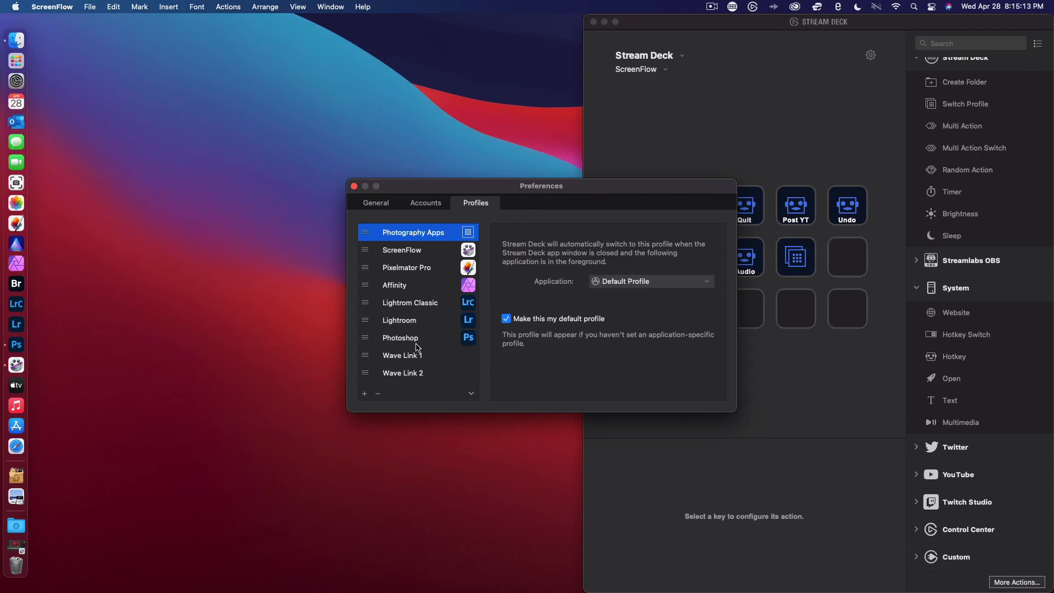
click(440, 338)
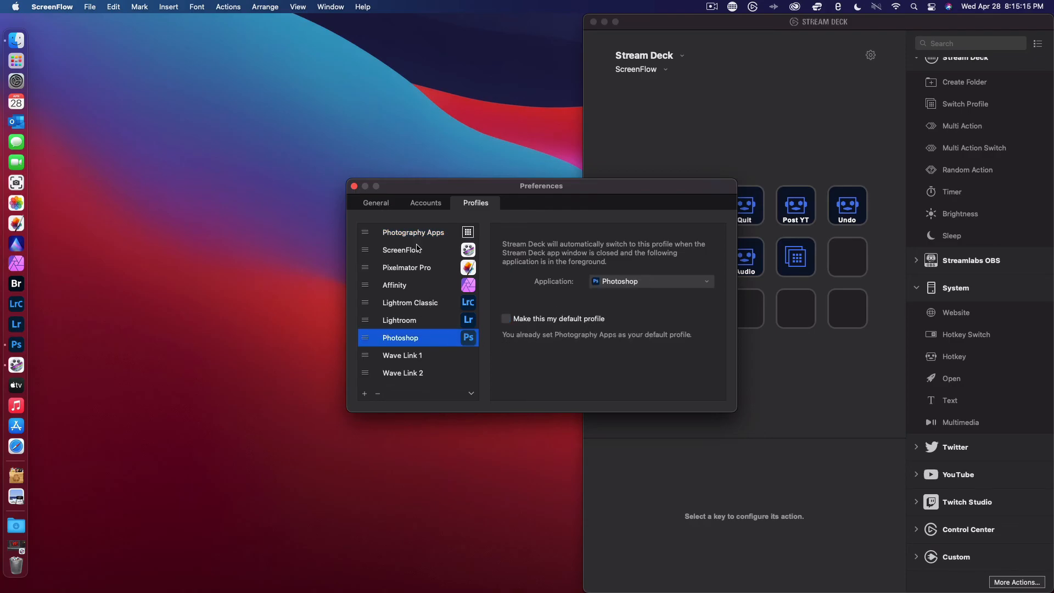